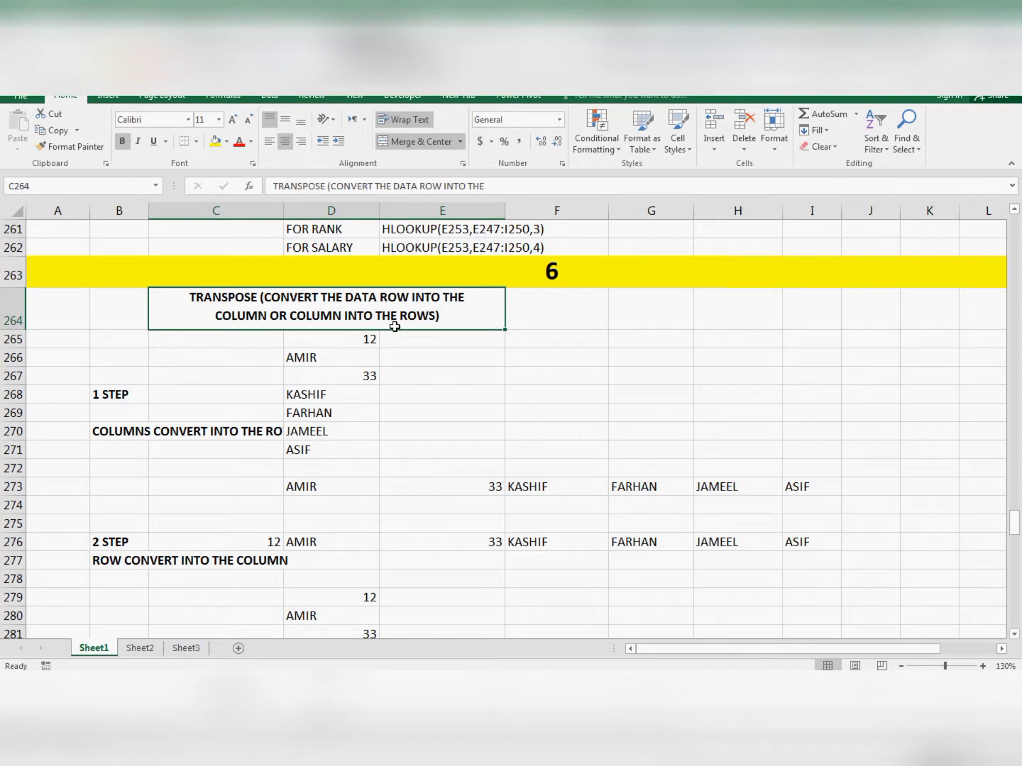
- Examine the two TRANSPOSE examples, comparing the source column and row with their transposed ranges
left_click_drag(323, 342, 766, 486)
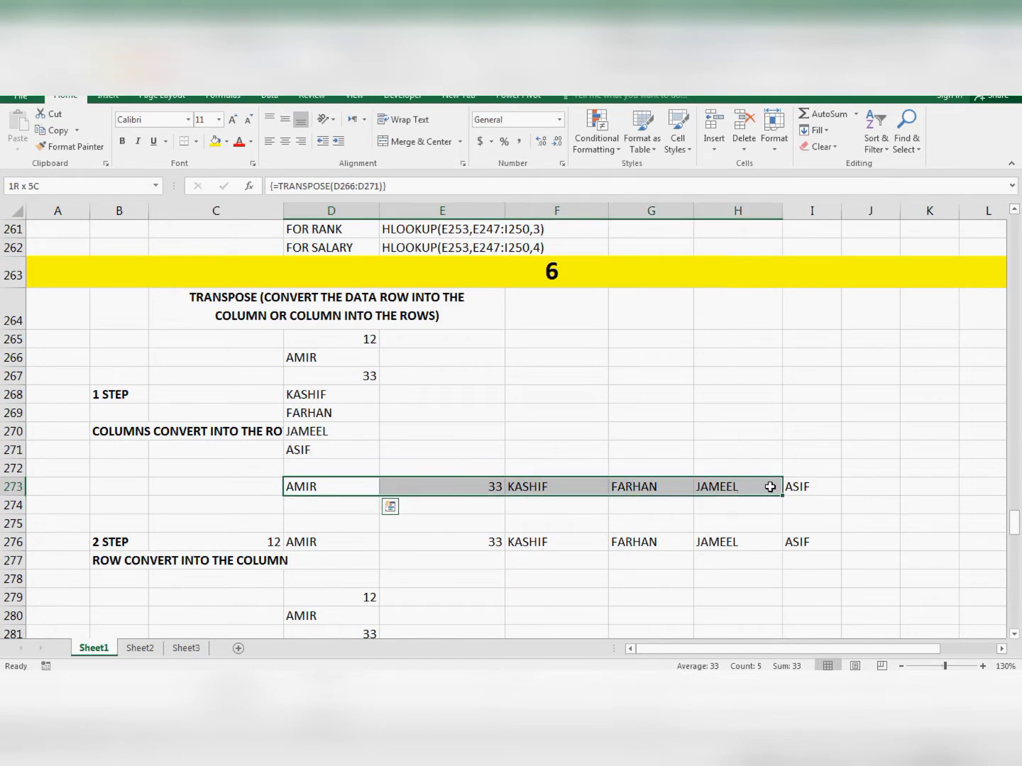
left_click_drag(292, 540, 736, 541)
scroll(505, 535, "down", 2)
left_click_drag(330, 451, 322, 558)
scroll(327, 520, "up", 2)
left_click(115, 401)
left_click(352, 394)
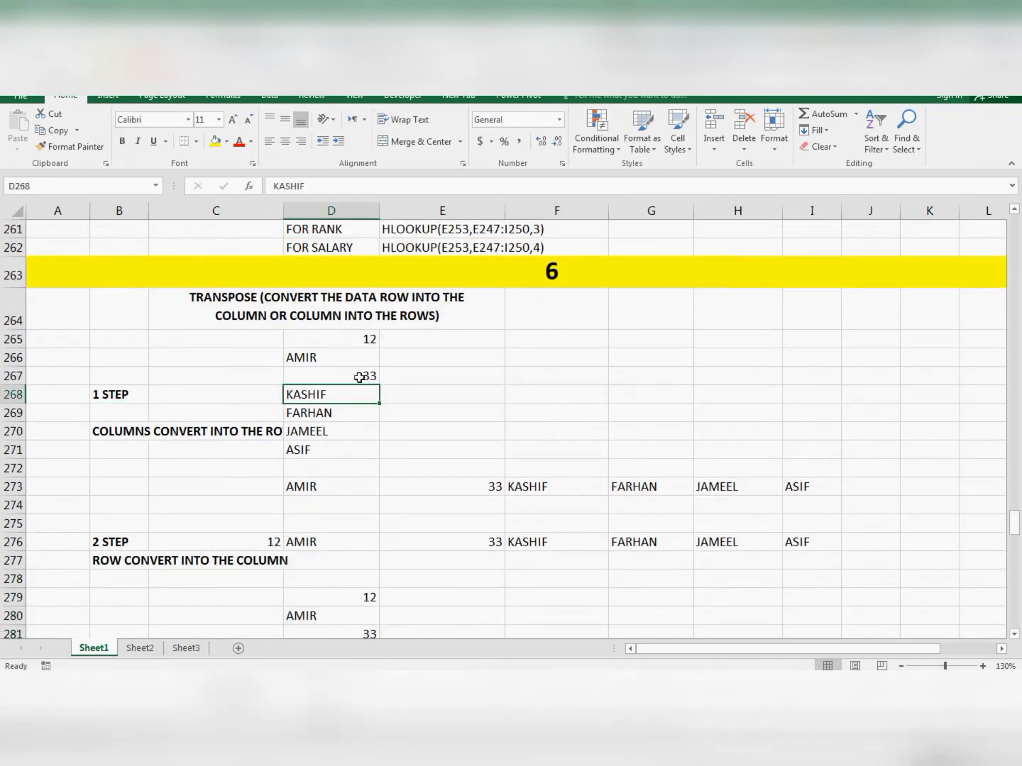
left_click_drag(359, 339, 341, 457)
left_click(330, 486)
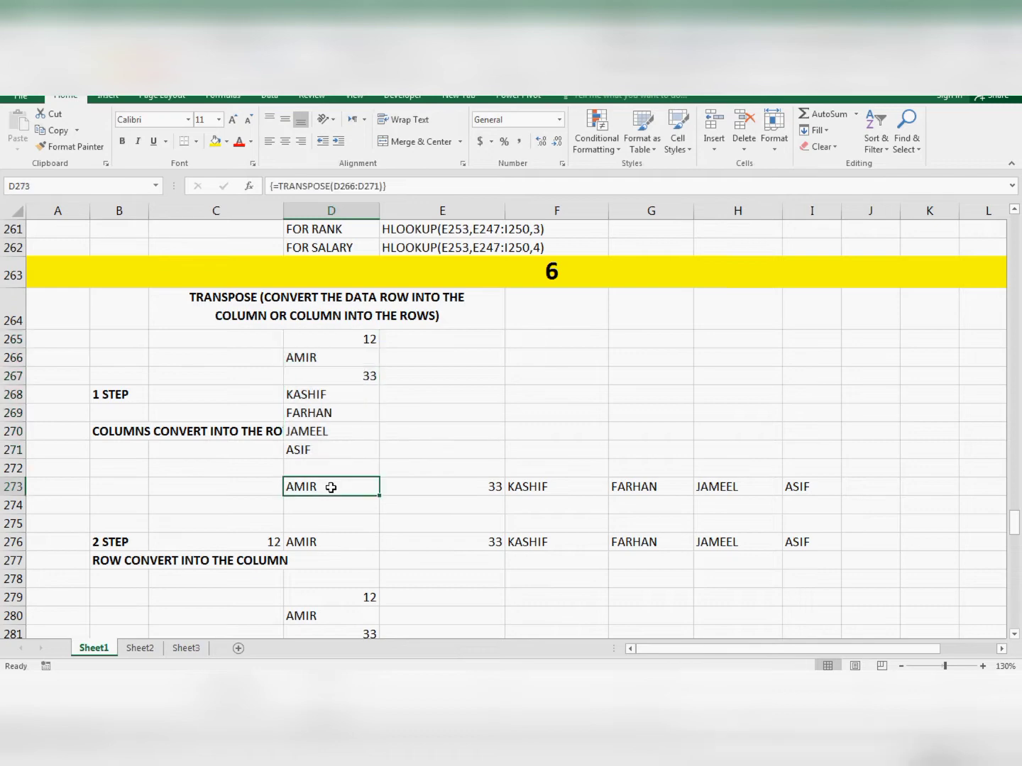
scroll(330, 486, "down", 2)
left_click_drag(270, 398, 561, 395)
left_click(322, 509)
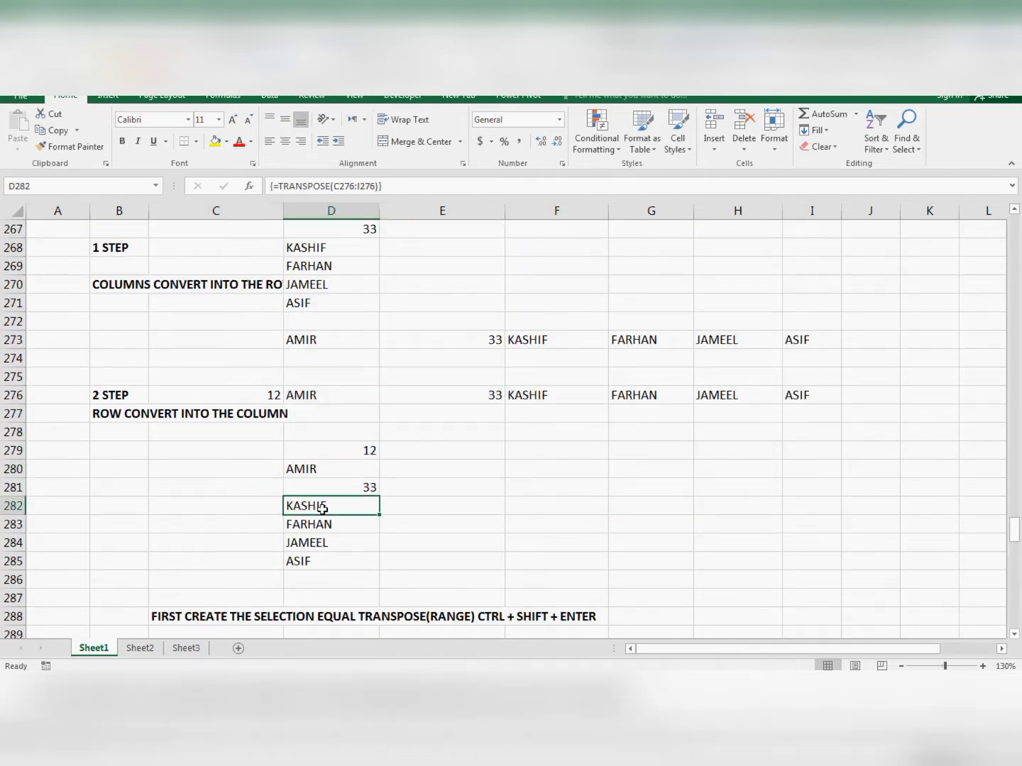
- Clear the existing transposed row in C273:J273
scroll(322, 508, "up", 3)
scroll(336, 496, "down", 1)
left_click_drag(273, 488, 896, 495)
key("Delete")
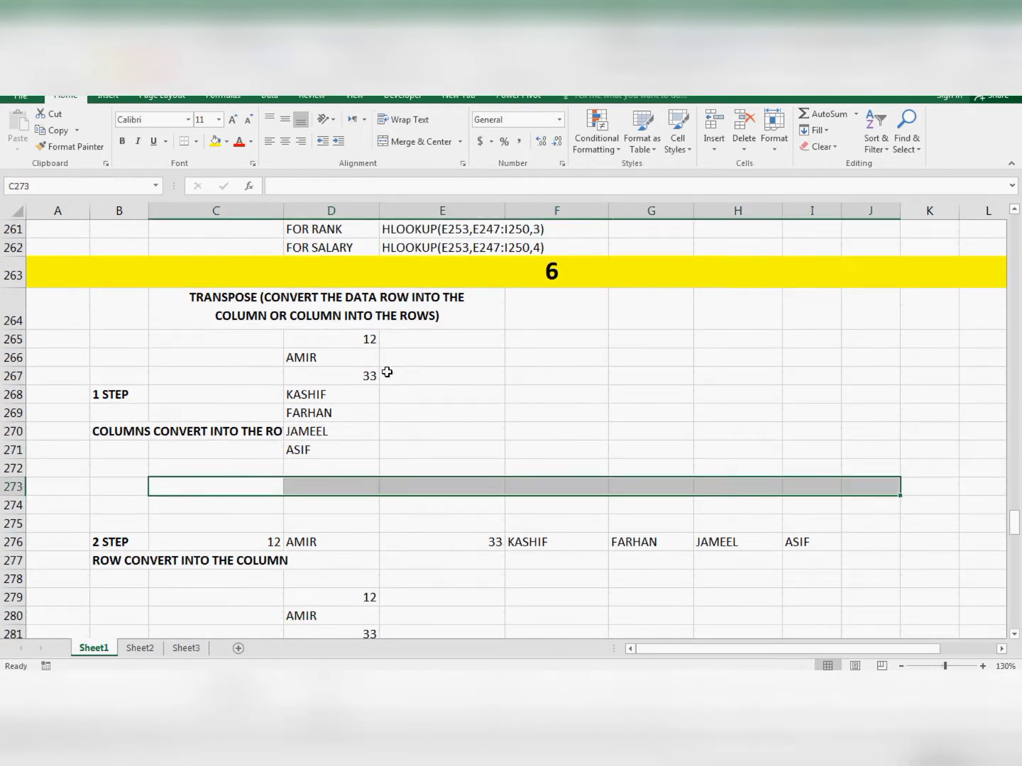
- Fill C273:I273 with the array formula =TRANSPOSE(D265:D271) to convert the column into a row
left_click(352, 370)
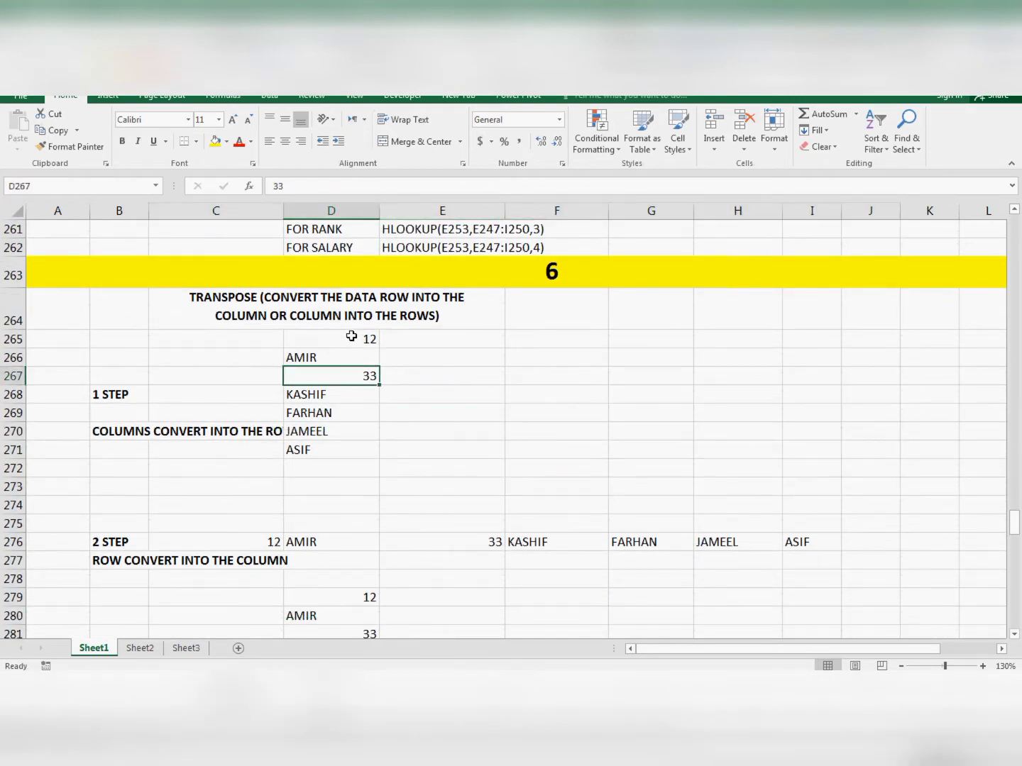
left_click_drag(352, 336, 346, 446)
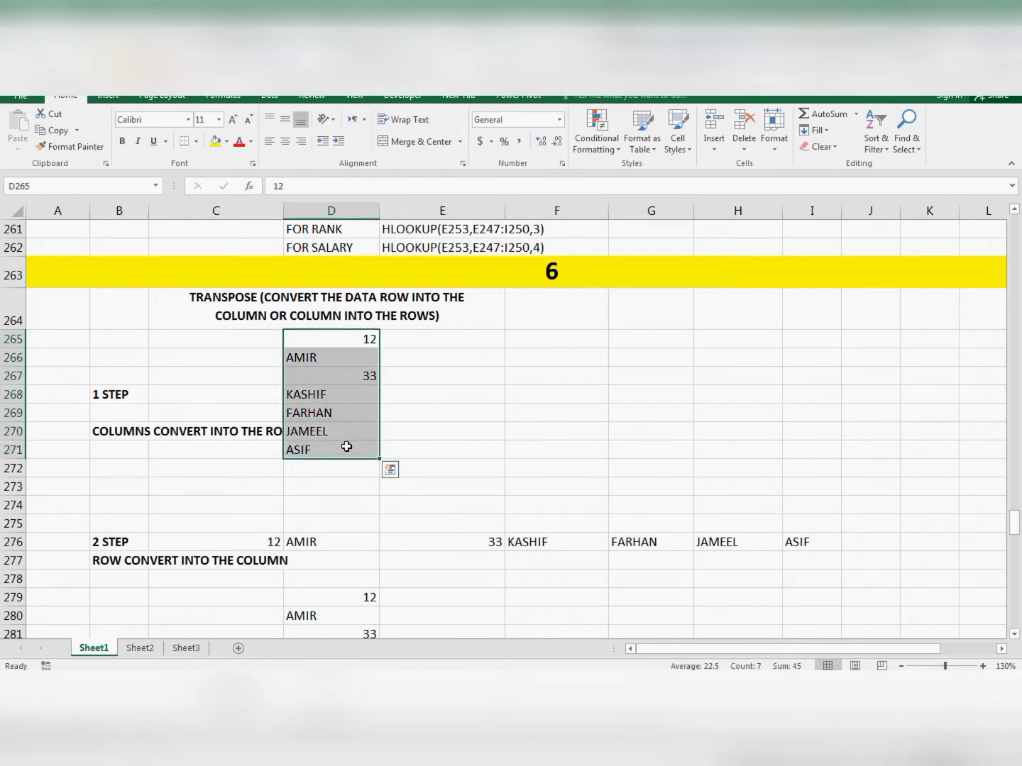
left_click(349, 490)
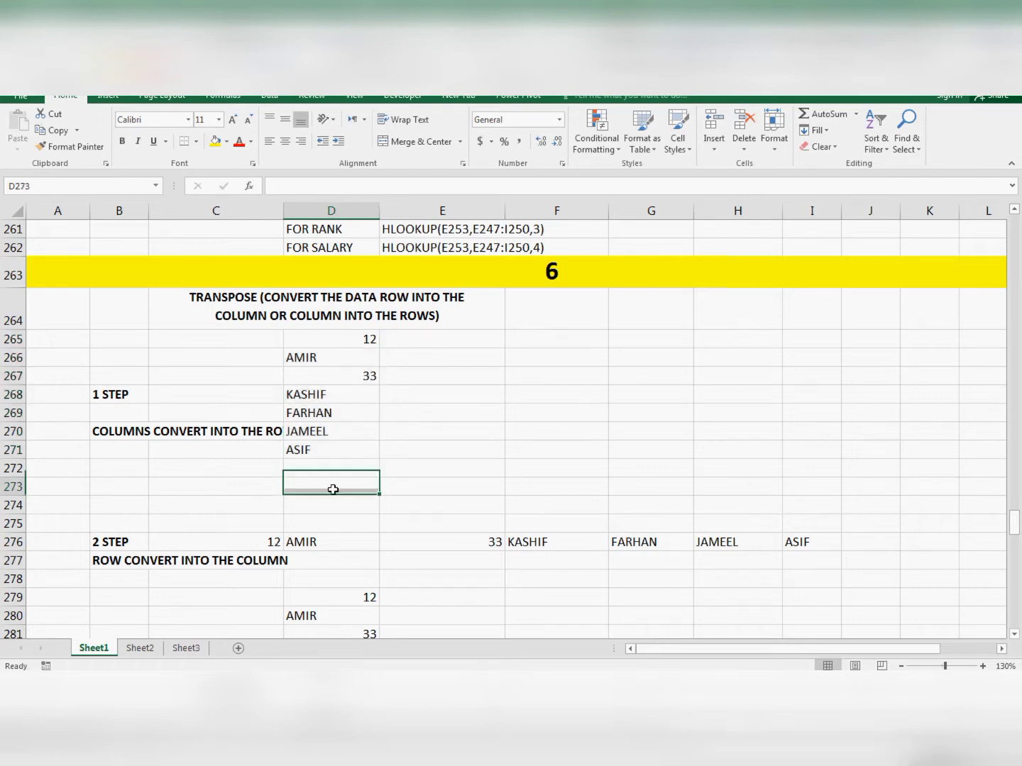
left_click(247, 491)
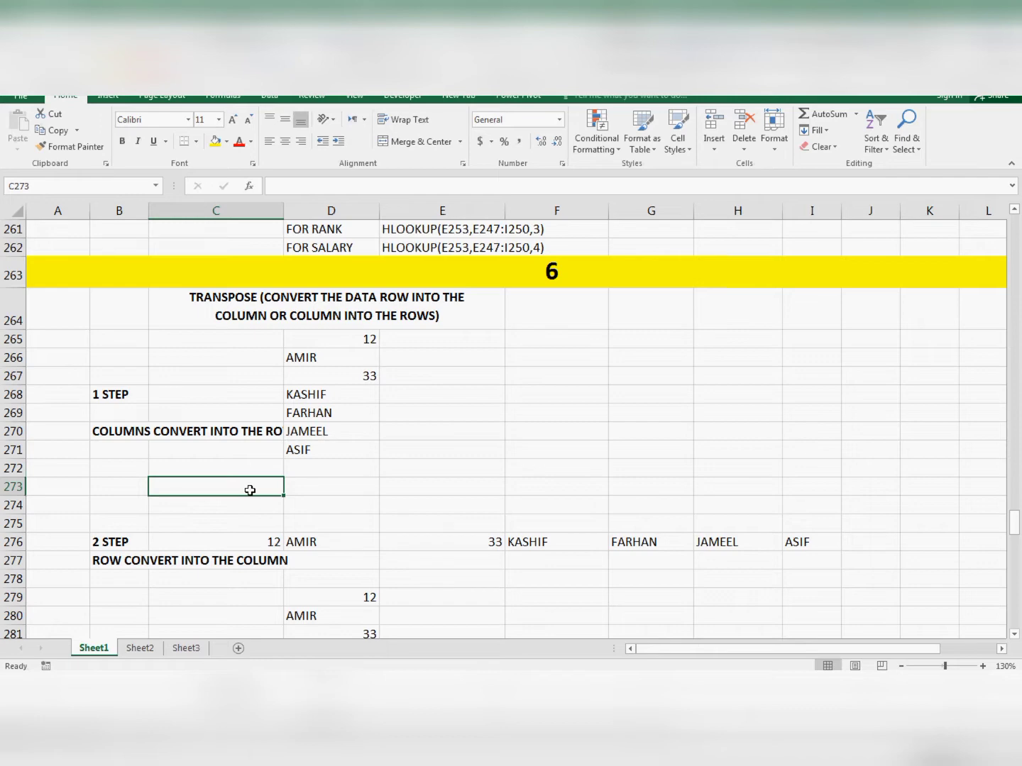
left_click_drag(250, 491, 811, 483)
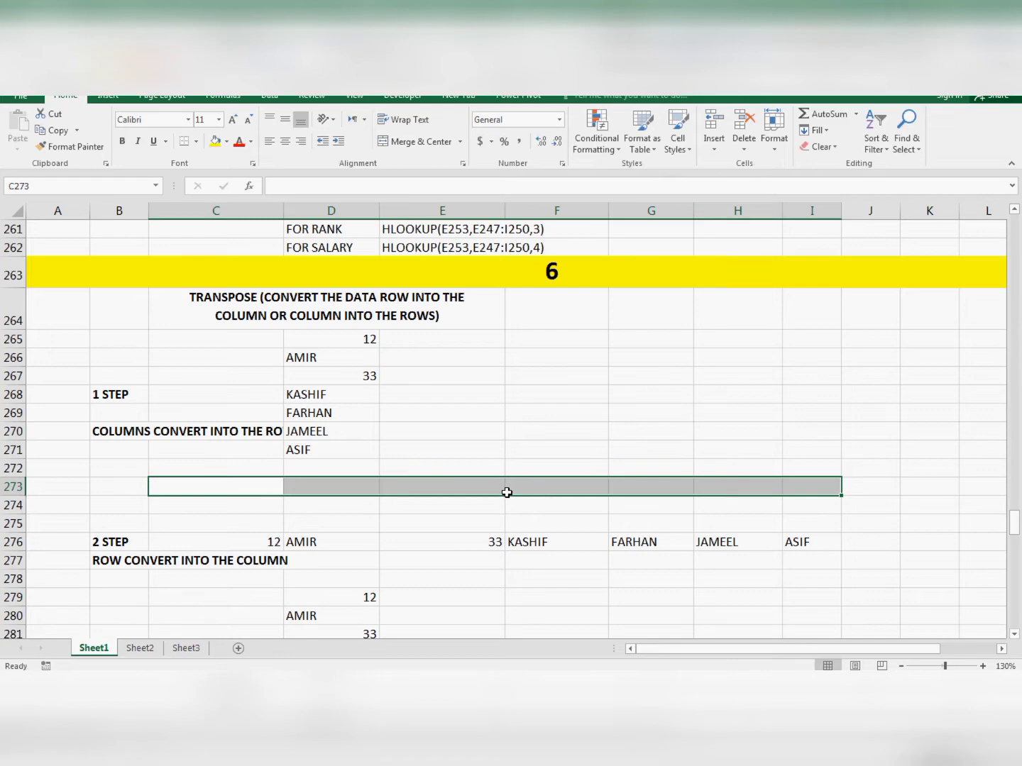
type("=t")
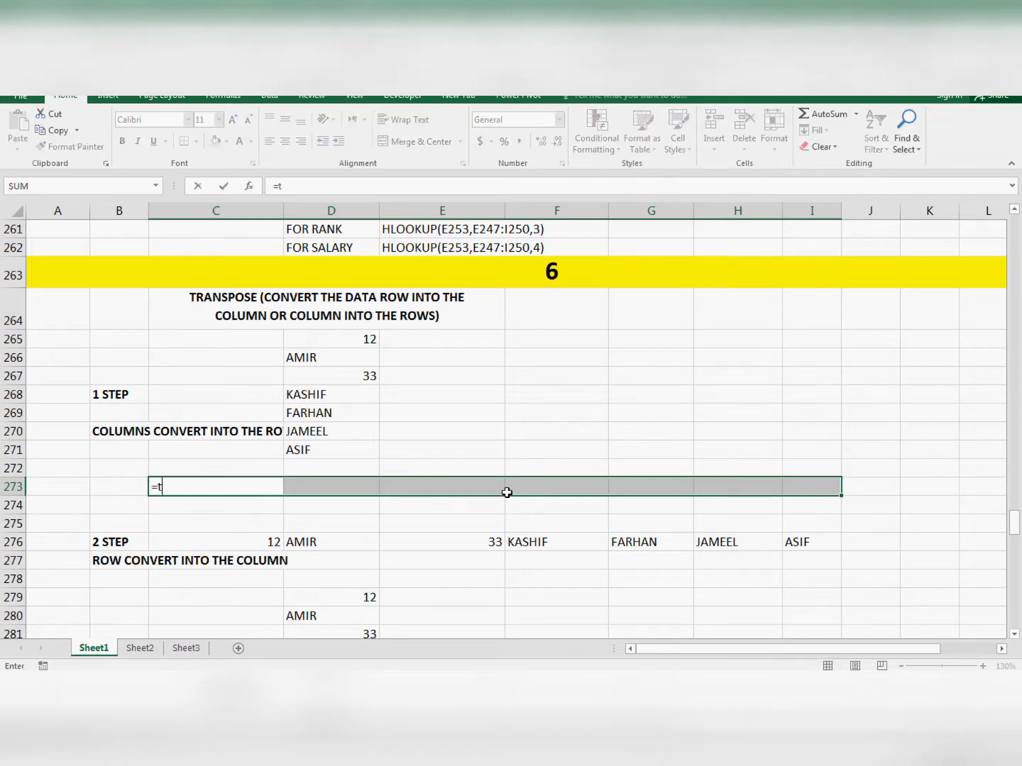
type("ranspose")
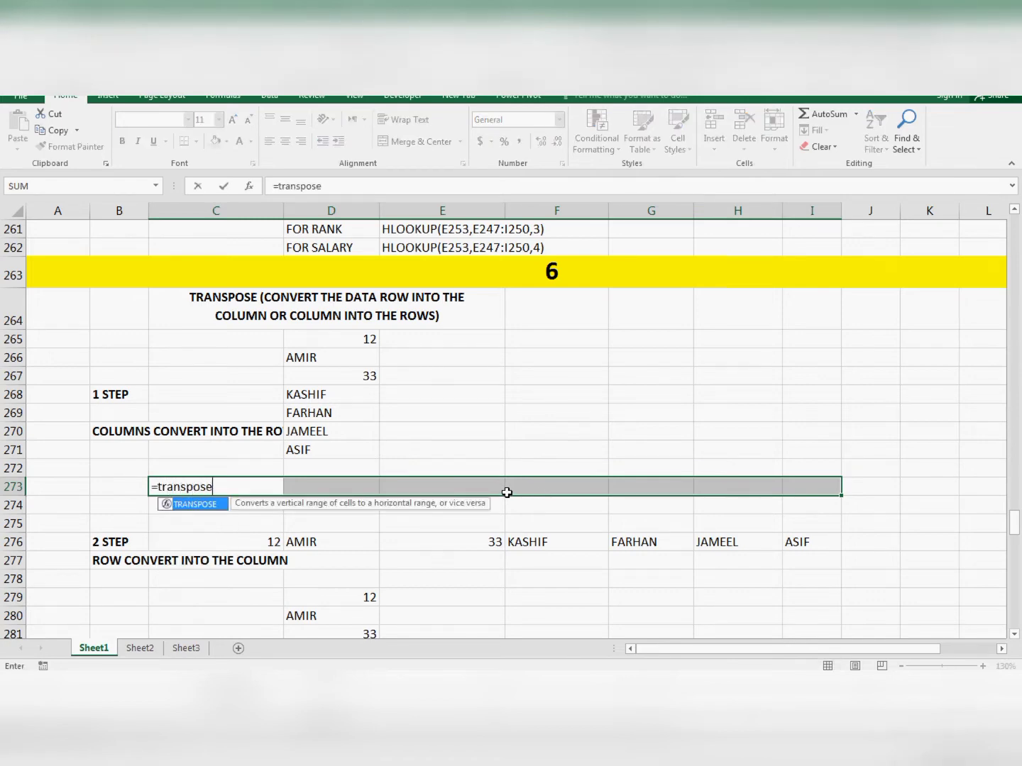
type("(")
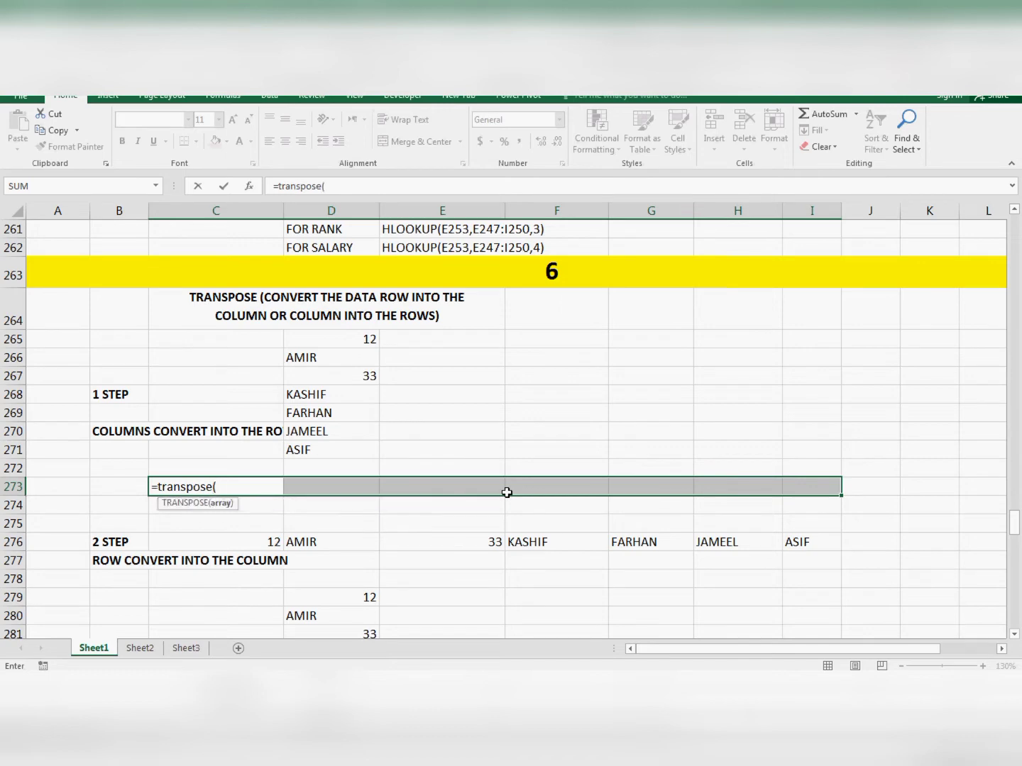
key("Up")
key("Right")
key("Up")
key("shift+Up")
key("shift+Up")
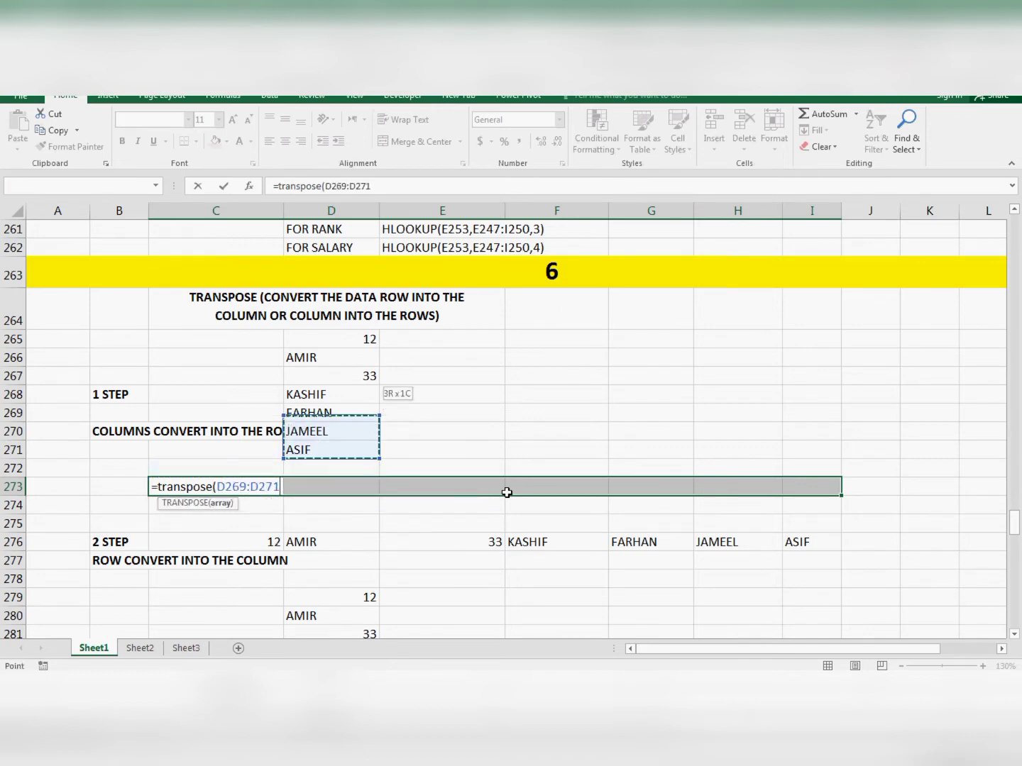
key("shift+Up")
key("shift+Up")
key("shift+Up")
key("shift+Up")
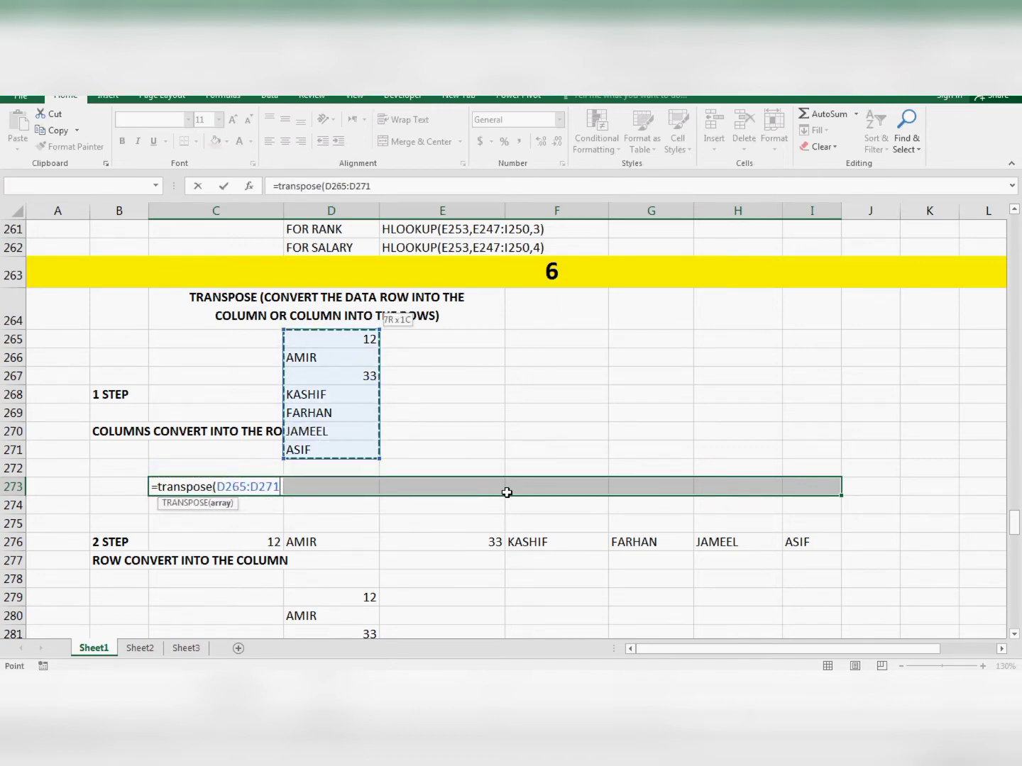
type(")")
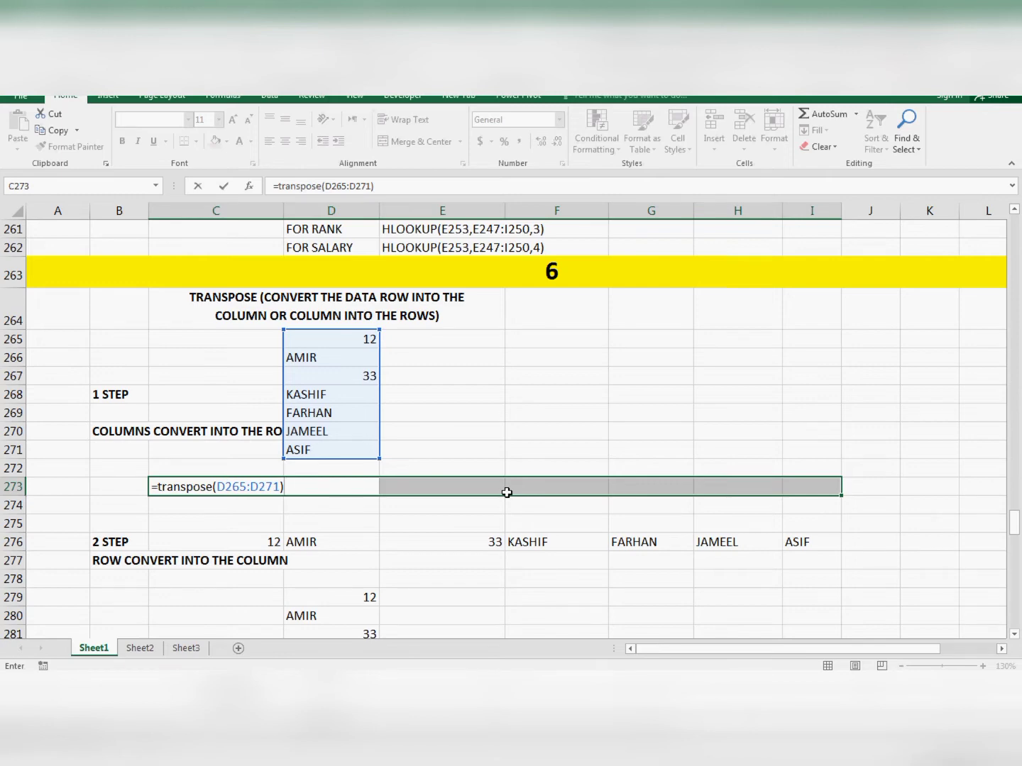
key("ctrl+shift+Return")
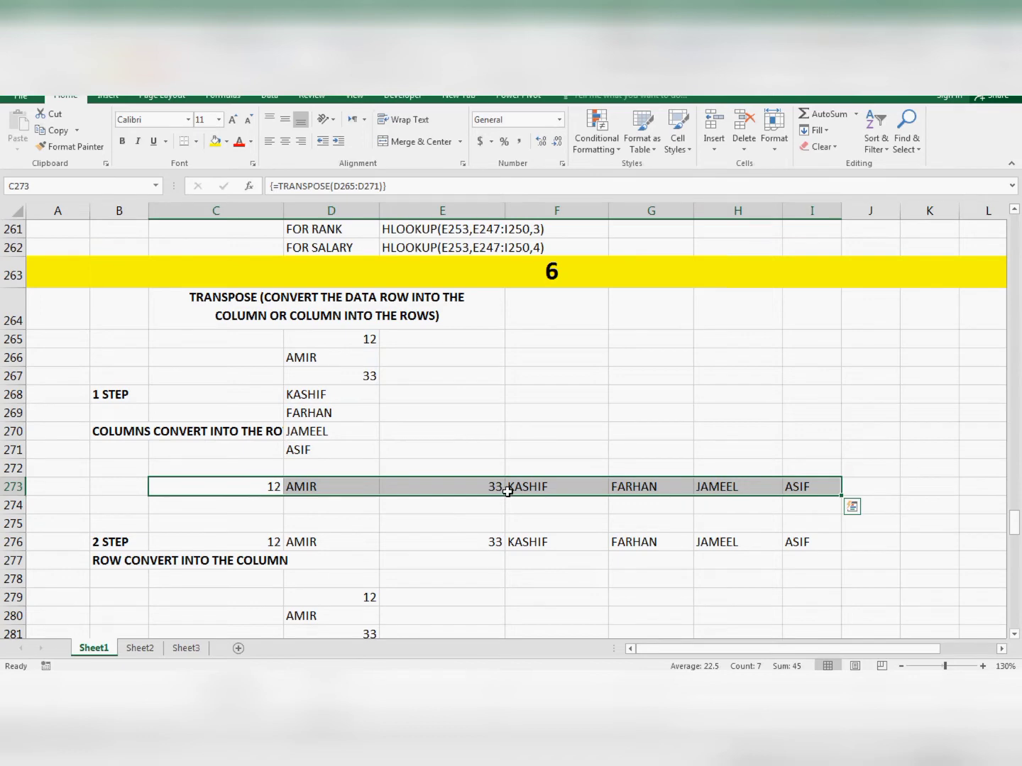
- Clear the existing transposed column in D279:D285 of the row-to-column example
scroll(507, 492, "down", 3)
left_click(431, 434)
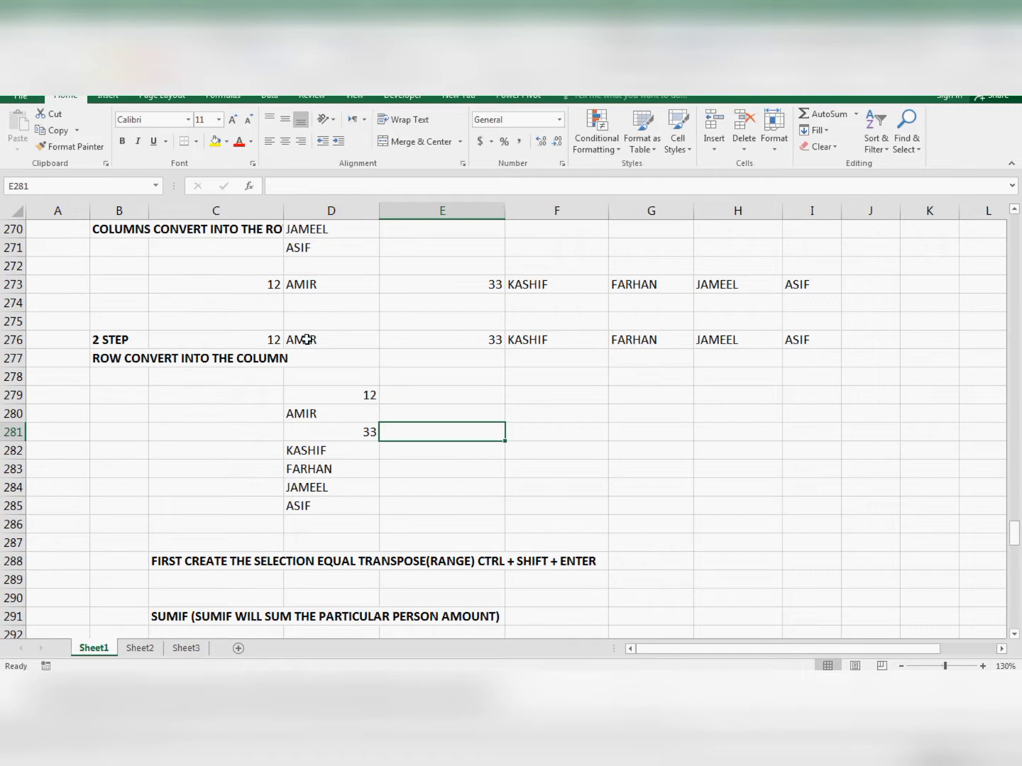
left_click_drag(276, 341, 337, 348)
left_click_drag(356, 397, 346, 515)
key("Delete")
left_click(347, 359)
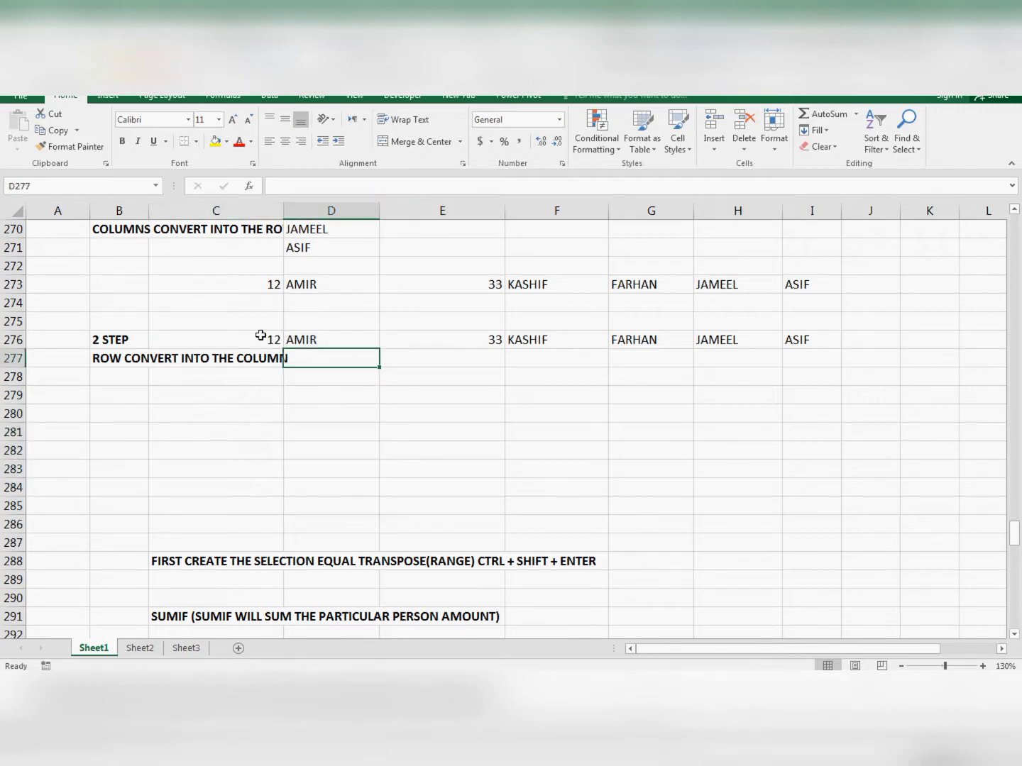
- Fill D279:D285 with the array formula =TRANSPOSE(C276:I276) to convert the row into a column
left_click_drag(261, 336, 817, 340)
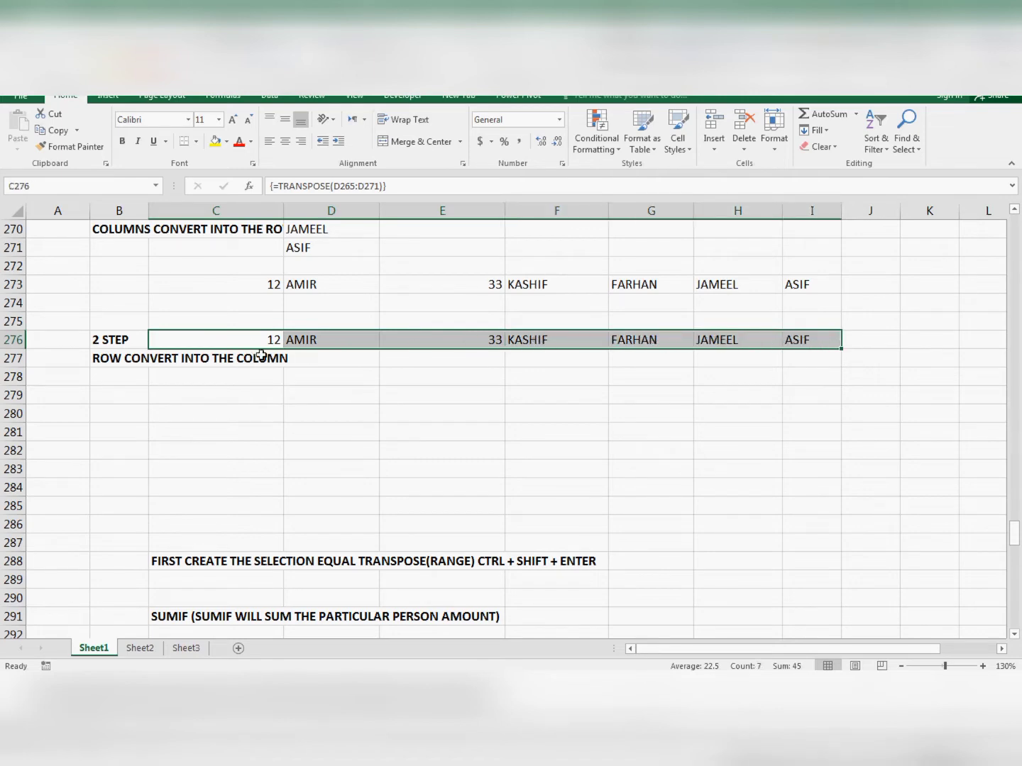
left_click_drag(321, 396, 314, 505)
type("=")
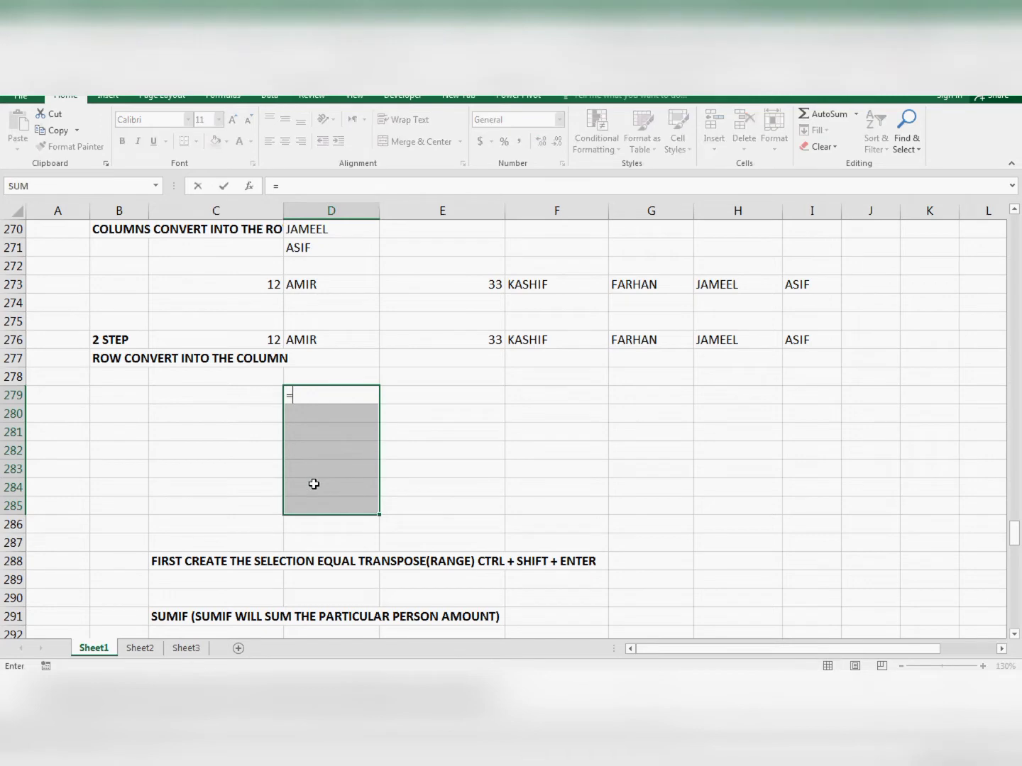
type("tras")
key("BackSpace")
type("ndp")
key("BackSpace")
key("BackSpace")
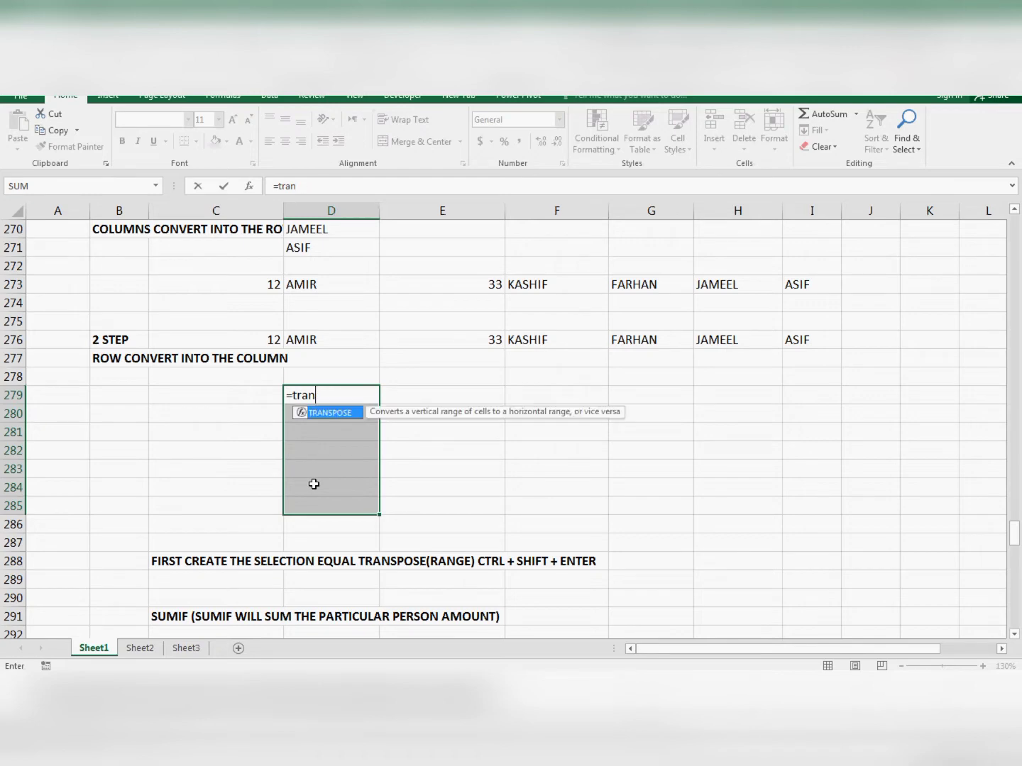
type("spose(")
key("Up")
key("Up")
key("Up")
key("Left")
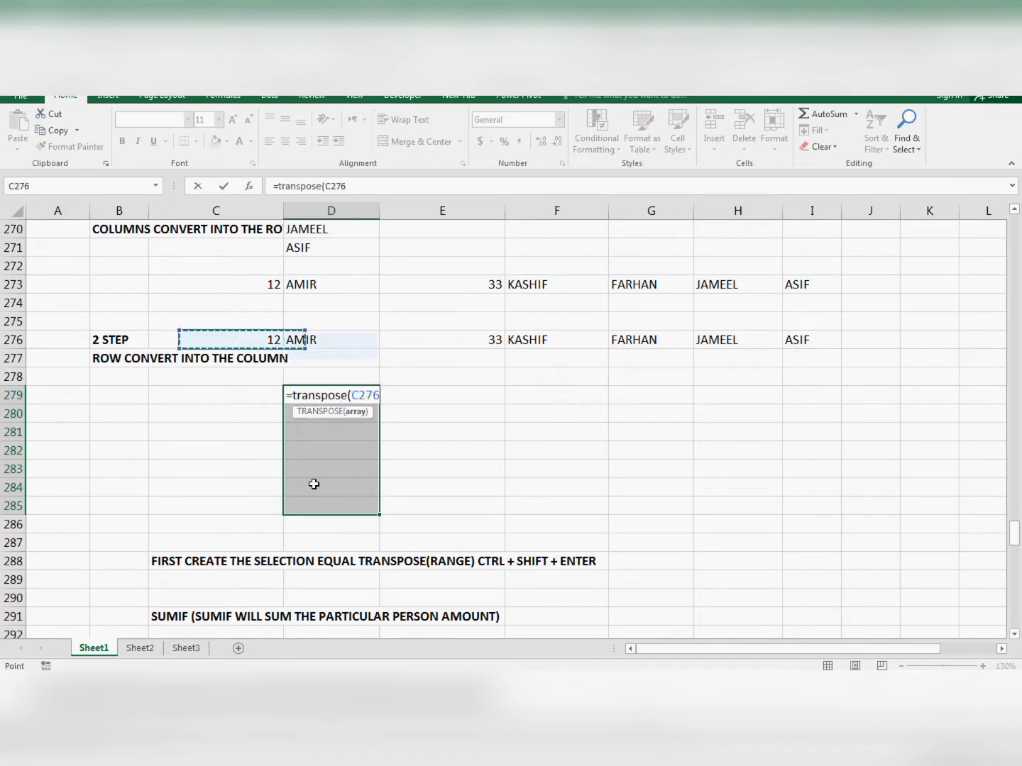
key("shift+Right")
key("shift+Right")
key("shift+Right")
key("shift+Right")
key("shift+Right")
key("shift+Right")
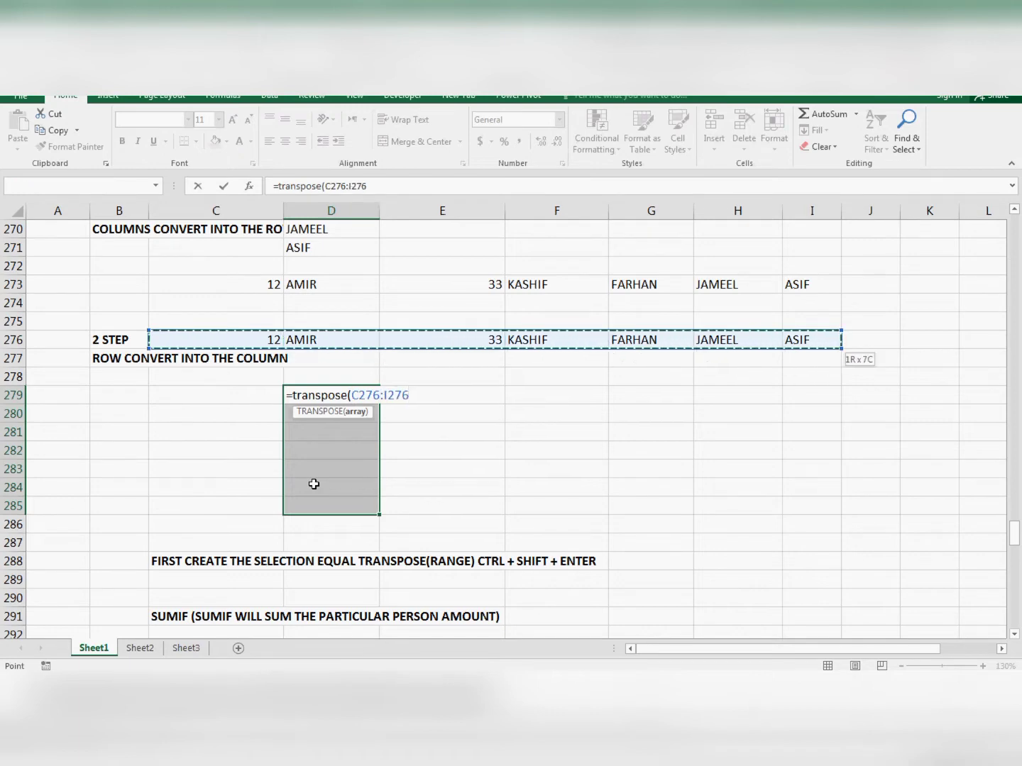
type(")")
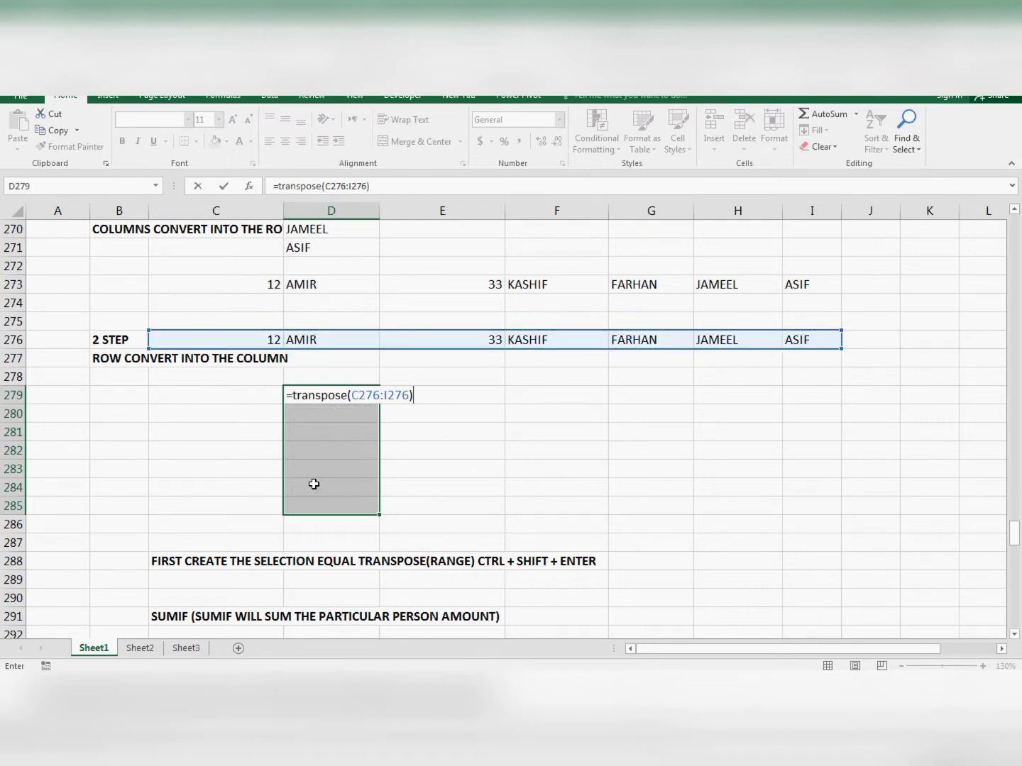
key("ctrl+shift+Return")
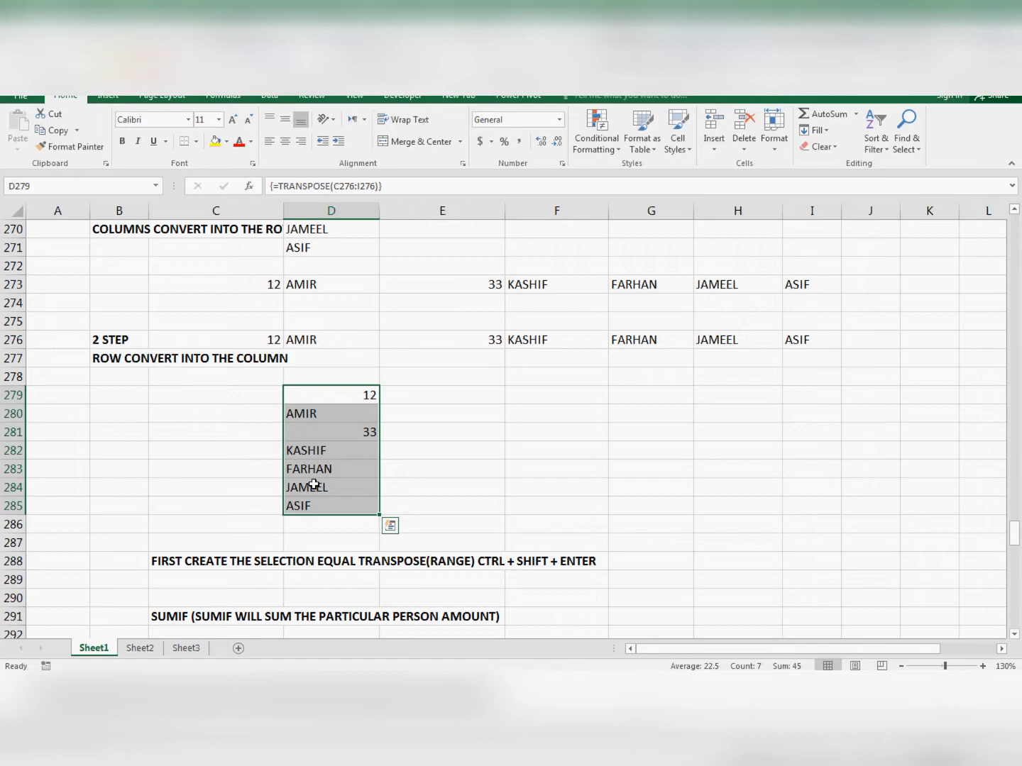
- Examine the months, names and amounts in the SUMIF example table
scroll(348, 472, "down", 3)
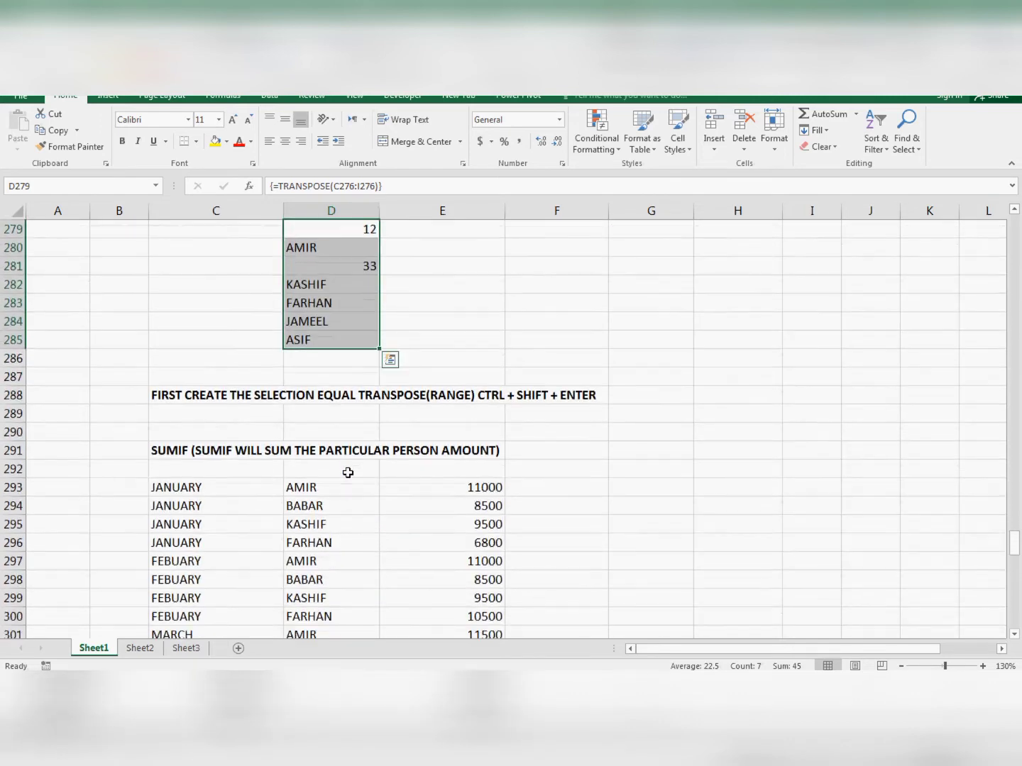
scroll(348, 473, "down", 3)
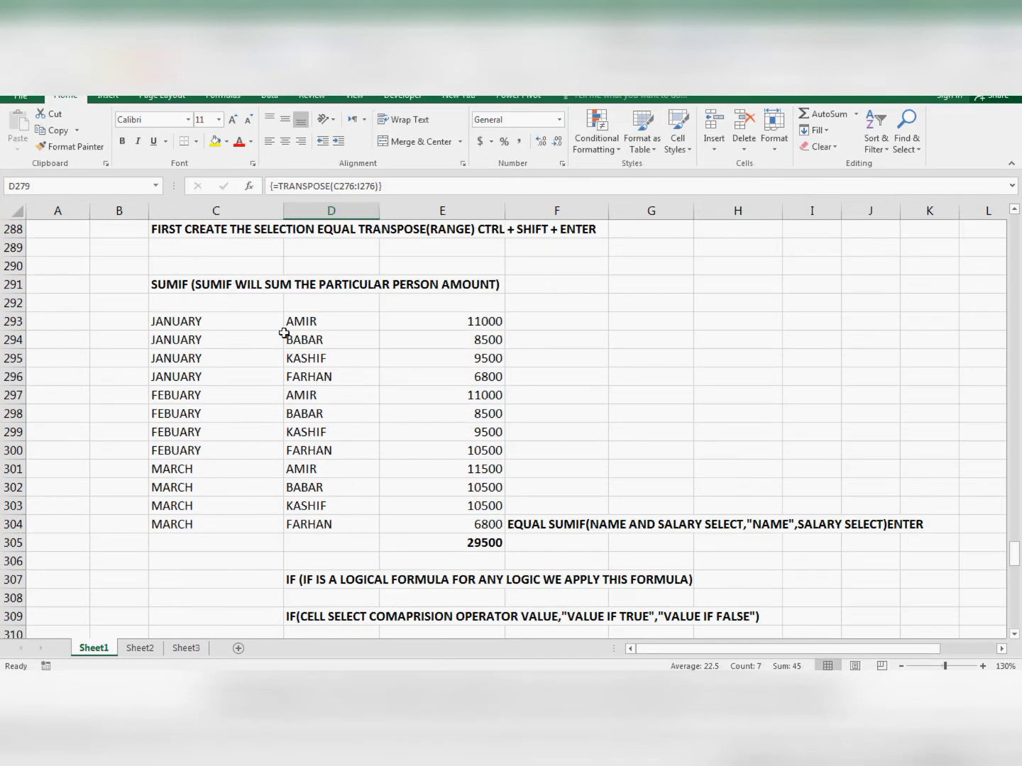
left_click(228, 306)
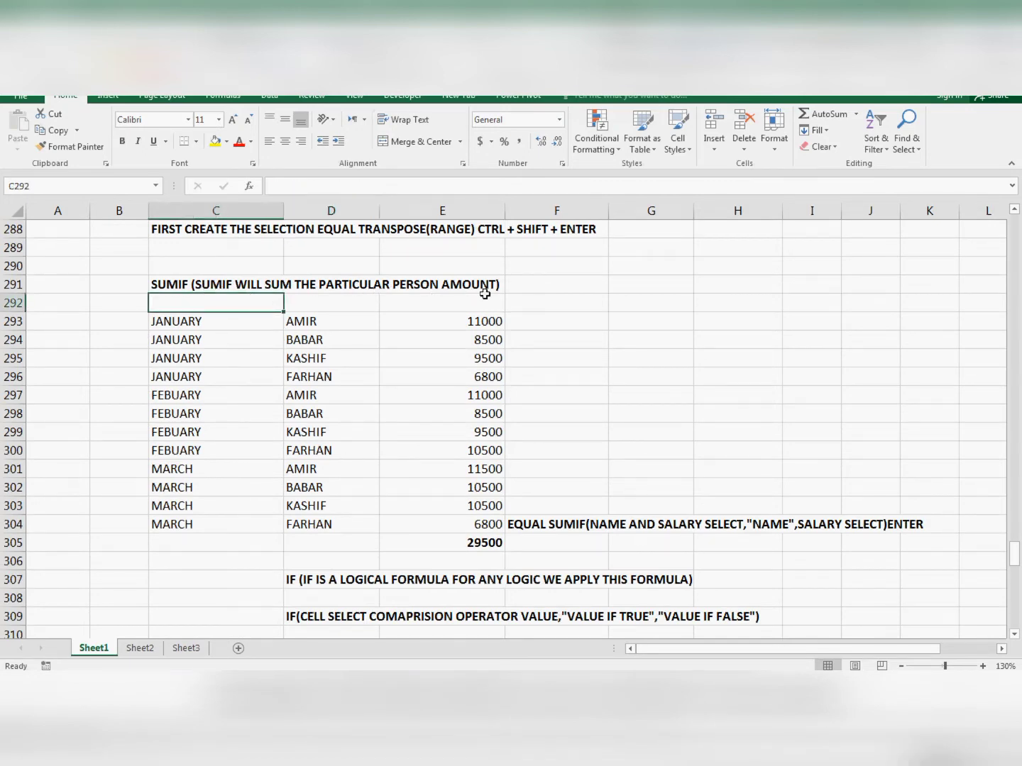
left_click(425, 340)
left_click(370, 305)
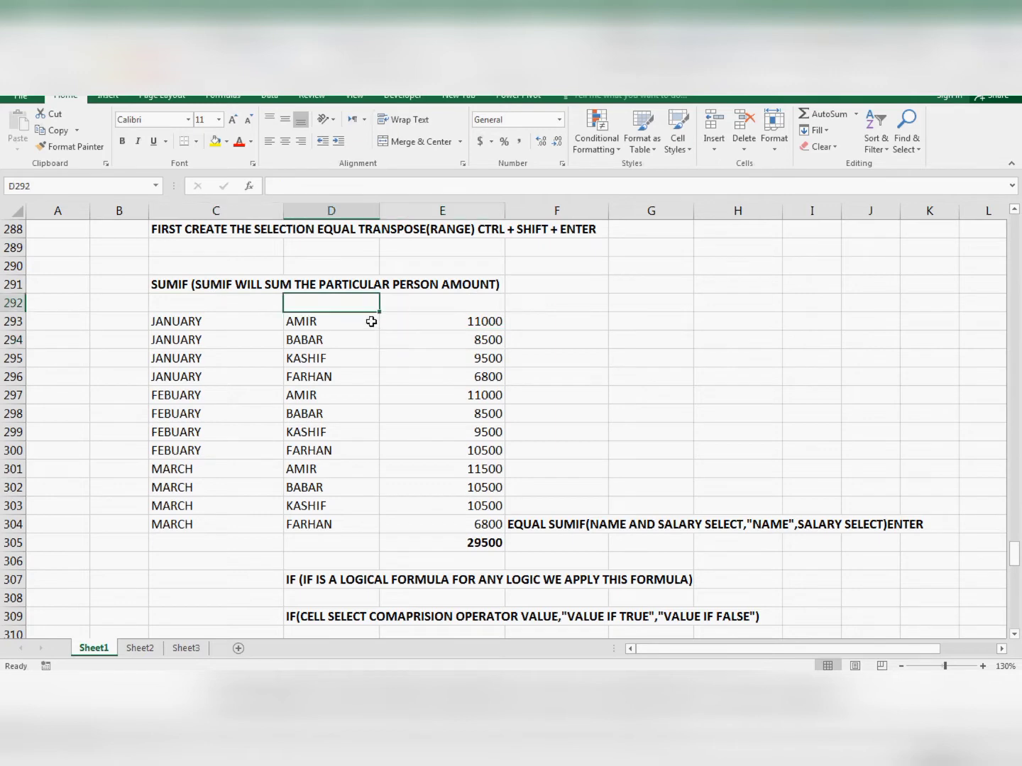
left_click(356, 335)
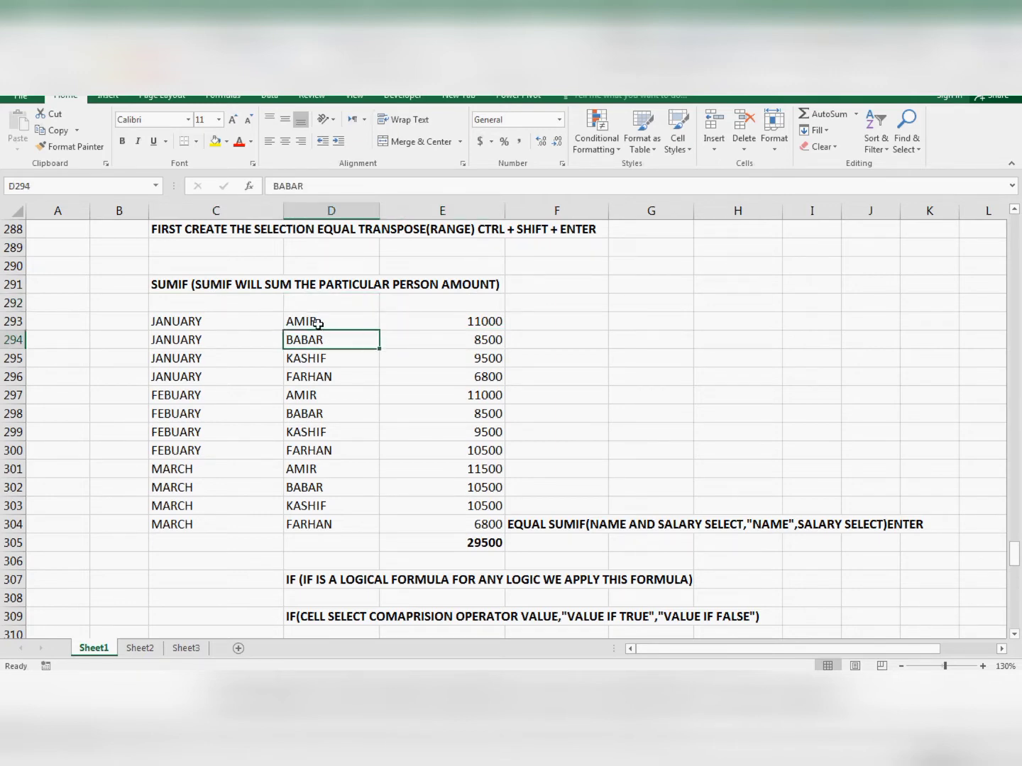
left_click(392, 317)
left_click(366, 356)
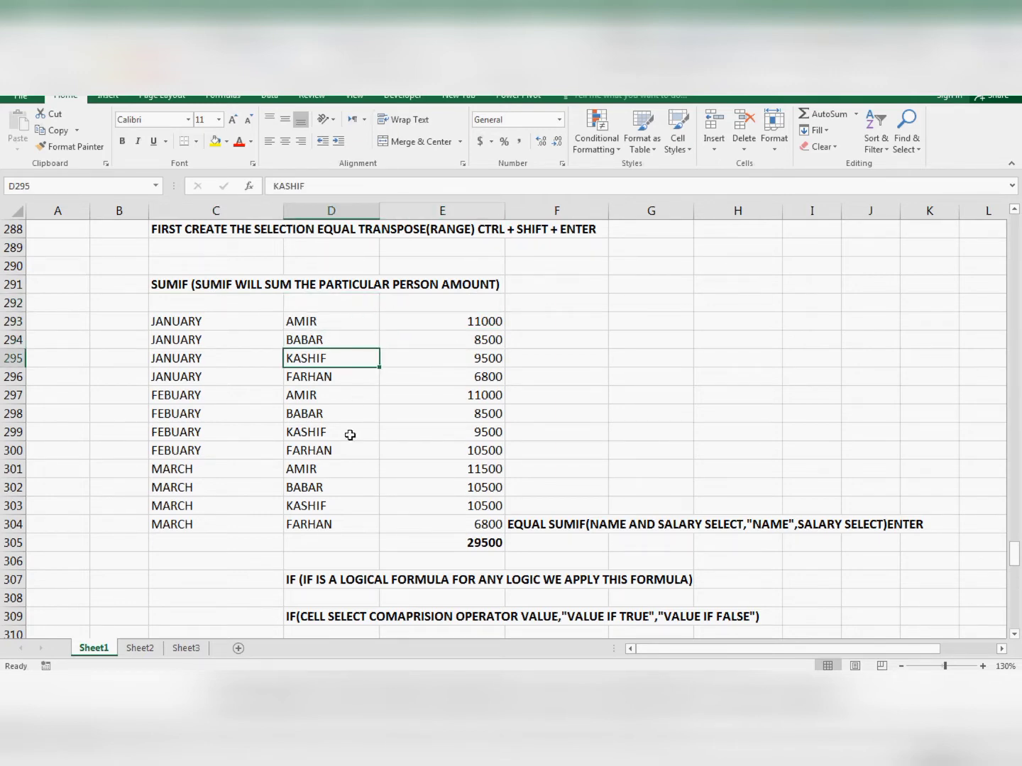
left_click(350, 450)
left_click(440, 418)
- Clear the existing SUMIF formula from E305 below the amounts
left_click(463, 542)
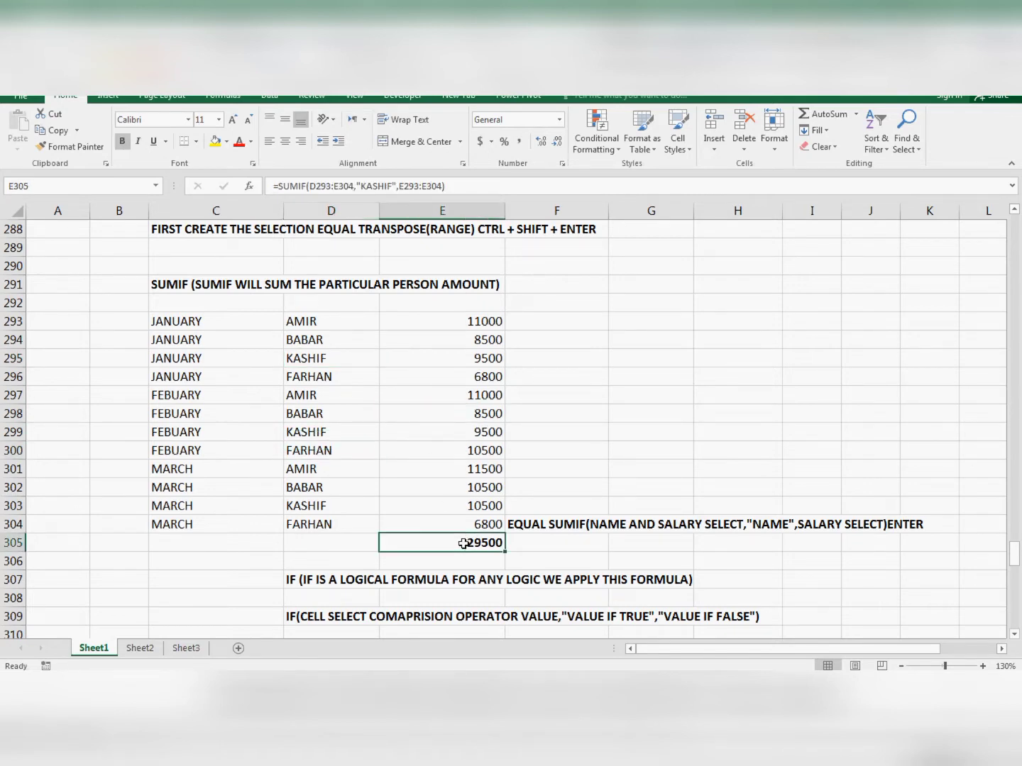
key("Delete")
left_click(645, 463)
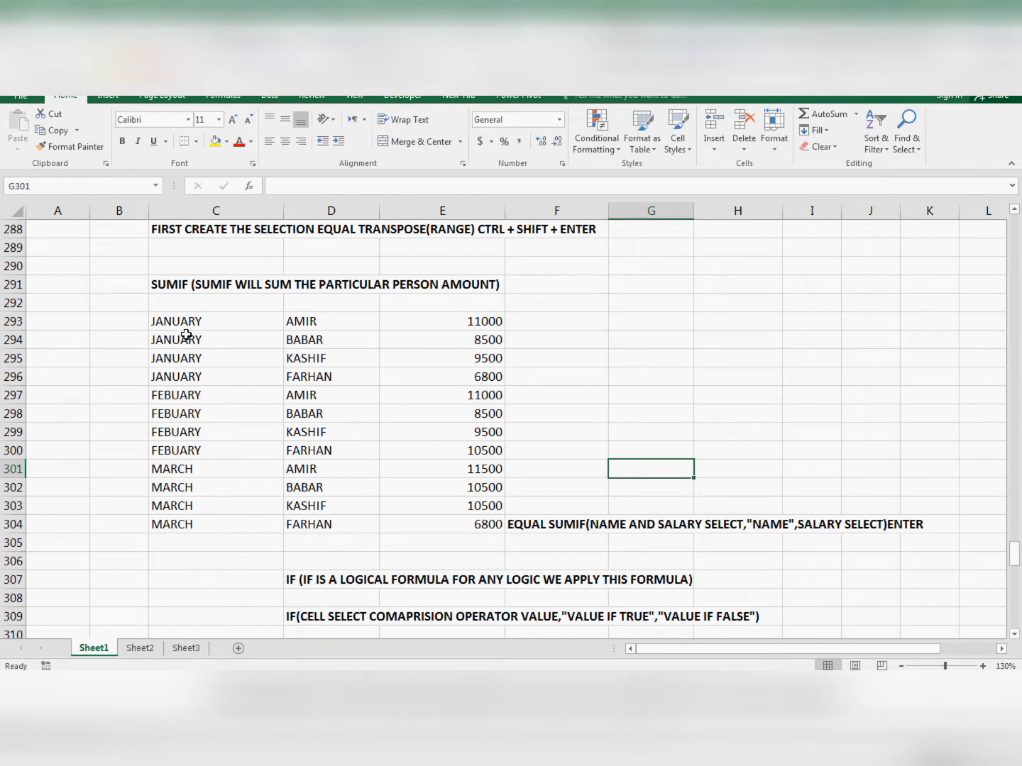
left_click(348, 328)
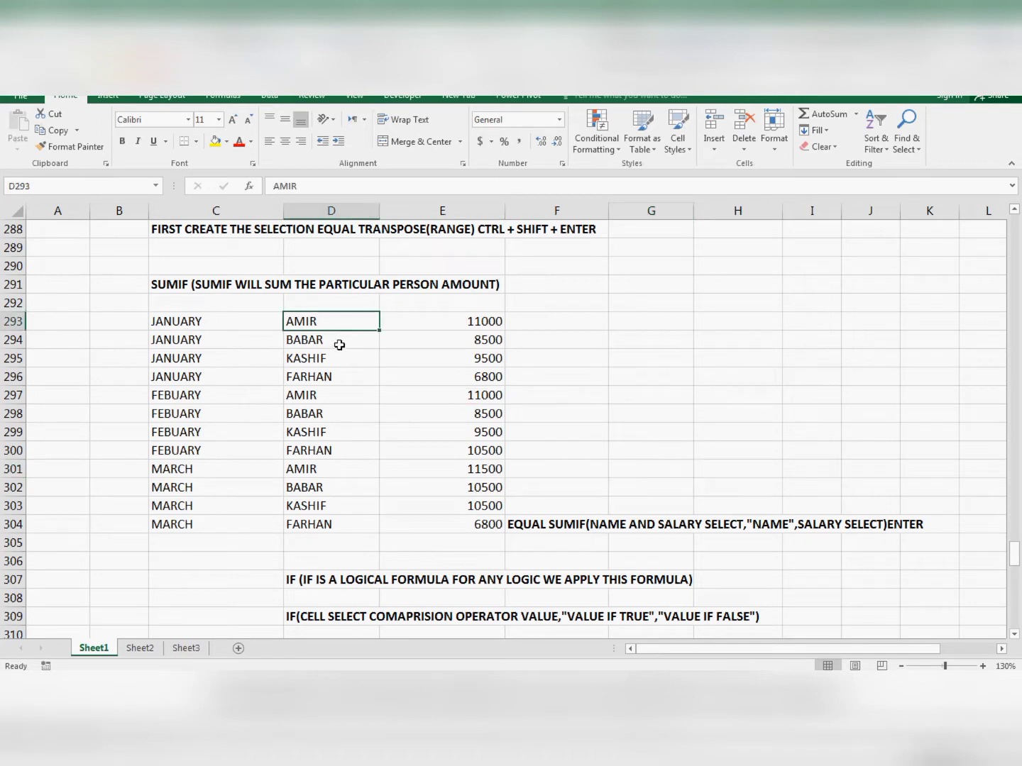
- Examine the repeated names in D293:D304, the last amount in E304 and the empty result cell E305
left_click(337, 359)
left_click(336, 414)
left_click(335, 433)
left_click(334, 452)
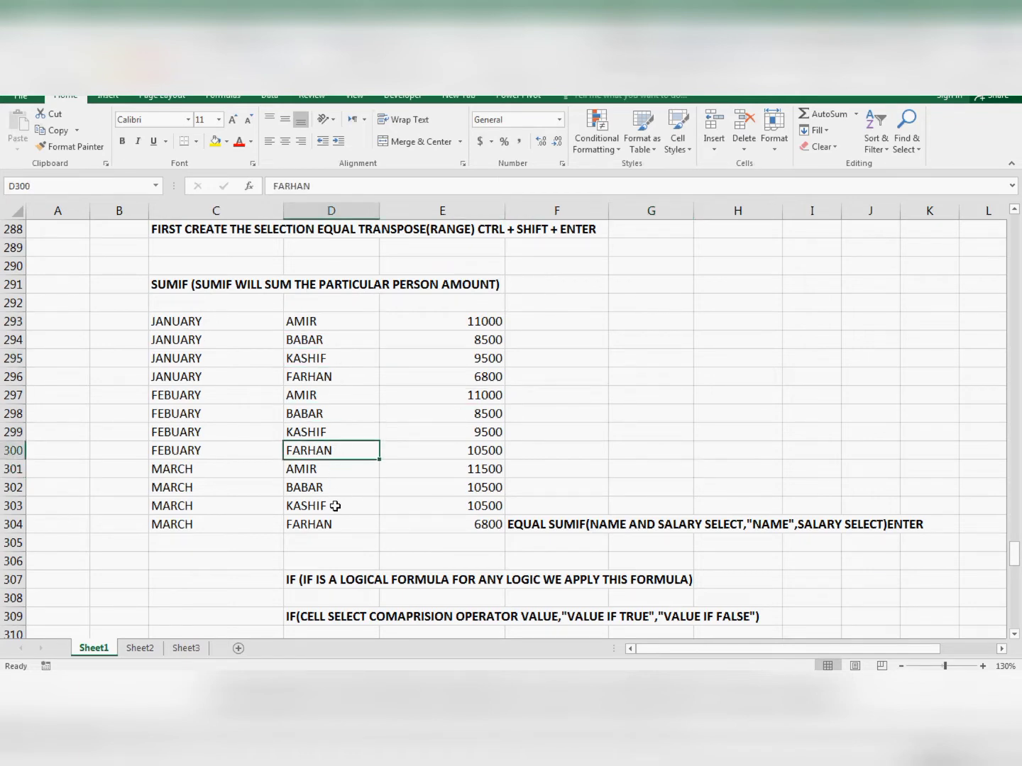
left_click(333, 505)
left_click(337, 527)
left_click(456, 523)
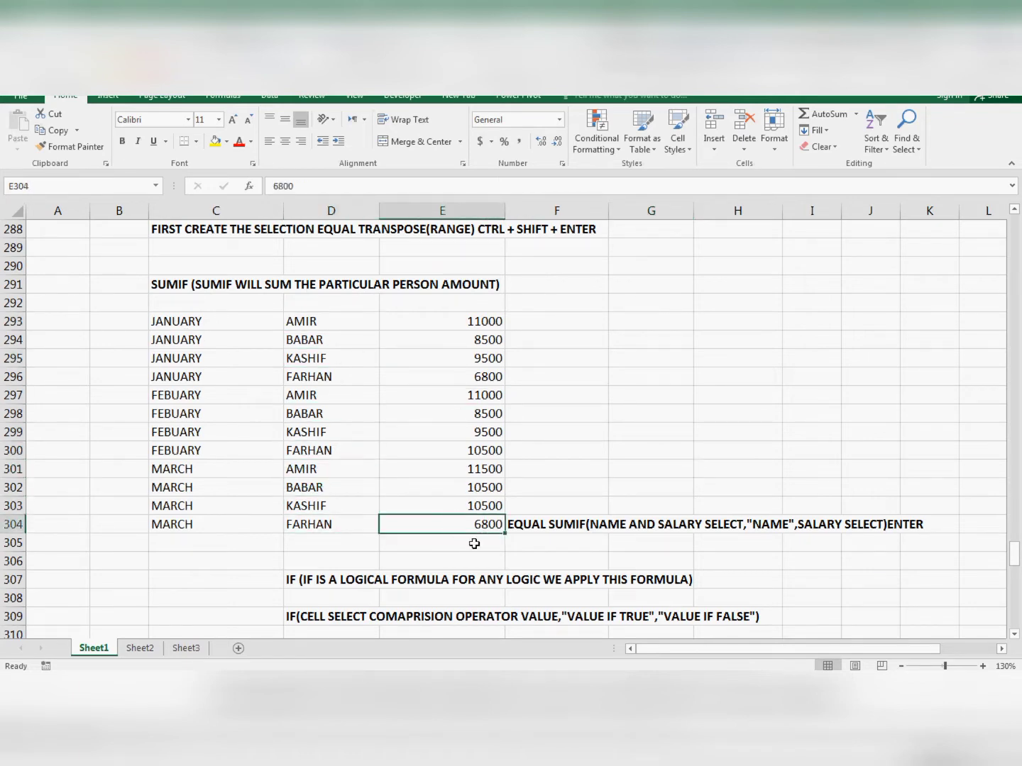
left_click(477, 539)
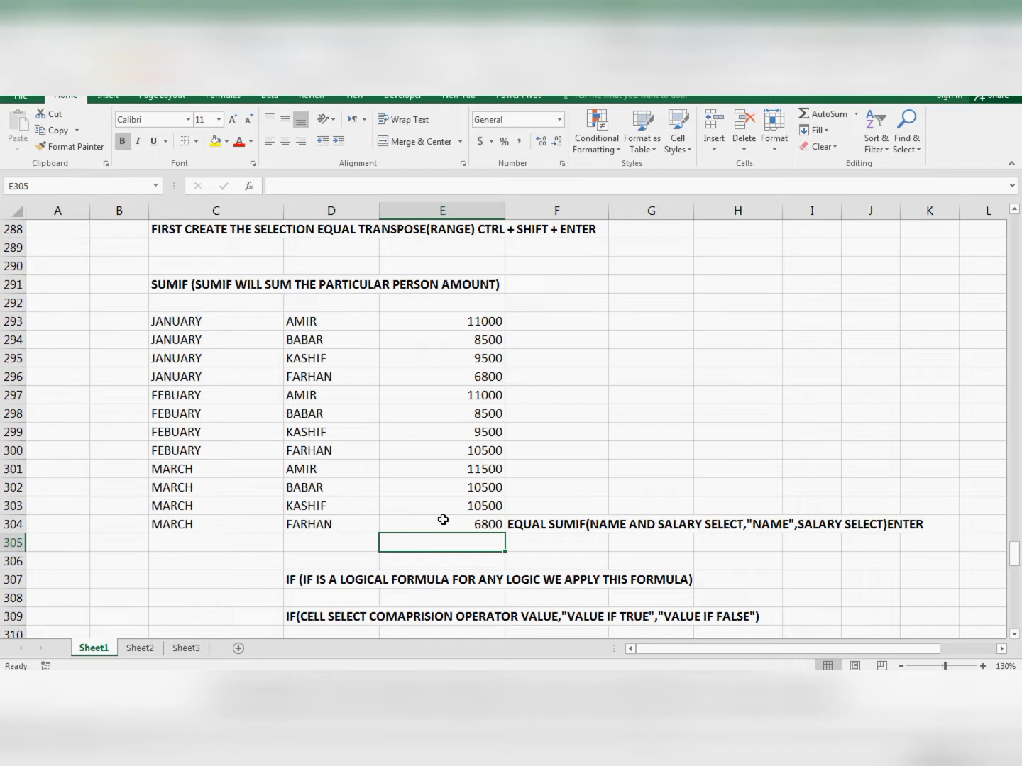
left_click(533, 432)
left_click(469, 545)
- Examine how the January, February and March entries in column C pair with the names in column D
left_click_drag(193, 322, 426, 521)
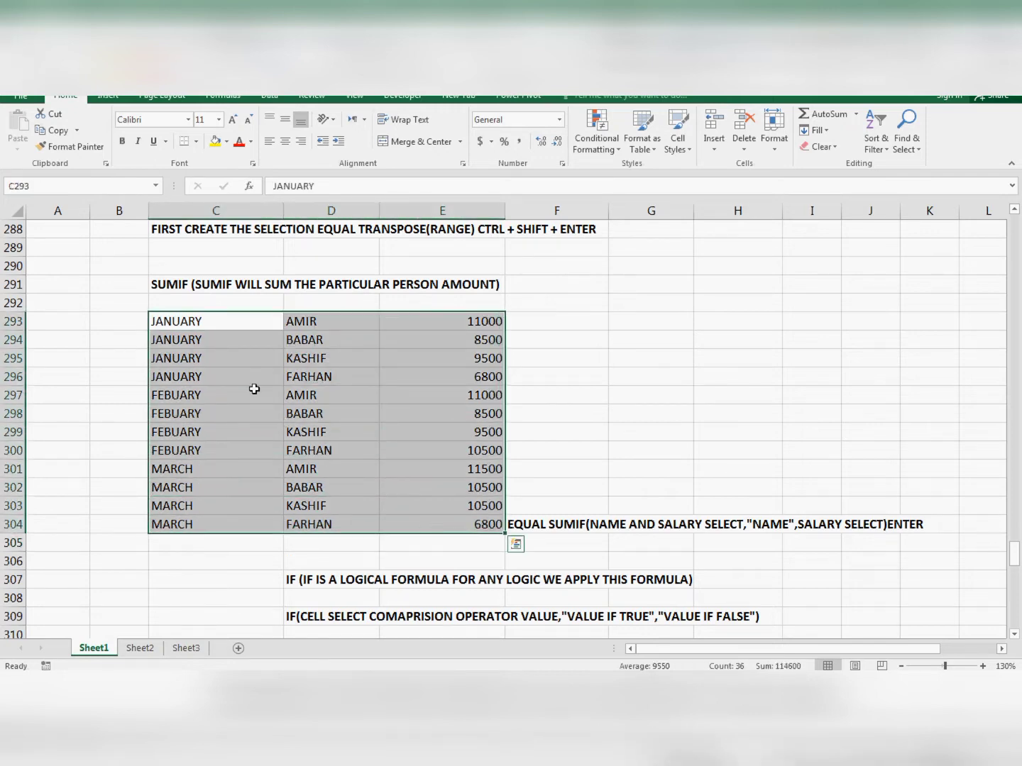
left_click(234, 376)
left_click_drag(174, 325, 178, 524)
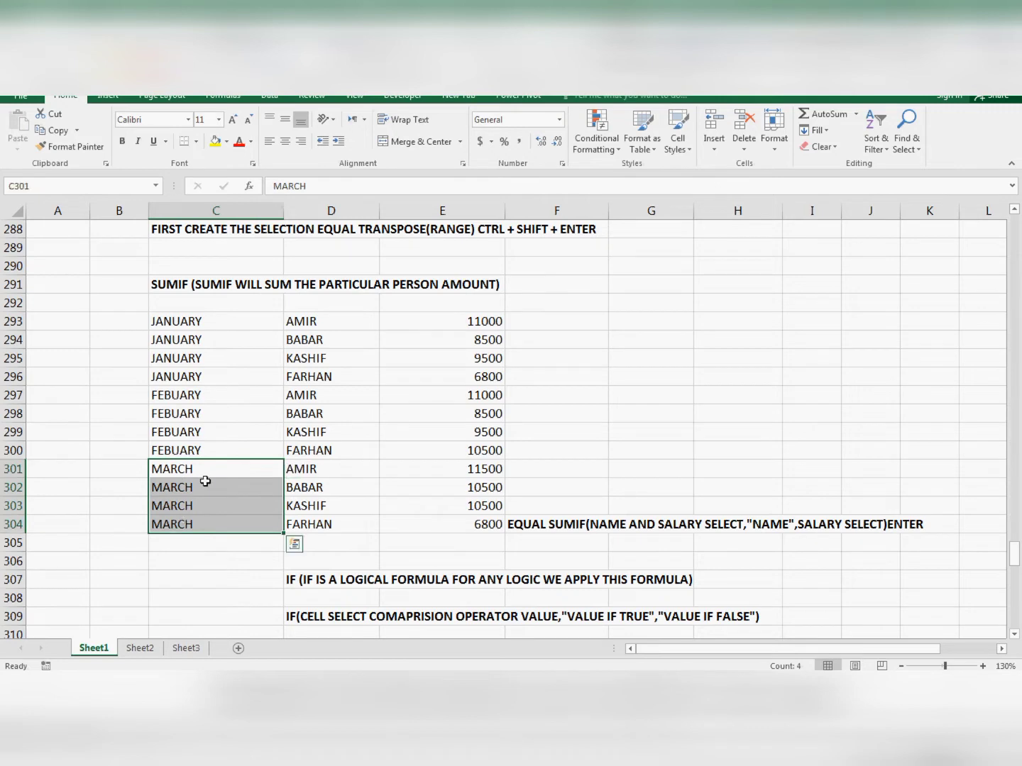
left_click(305, 323)
left_click(297, 343)
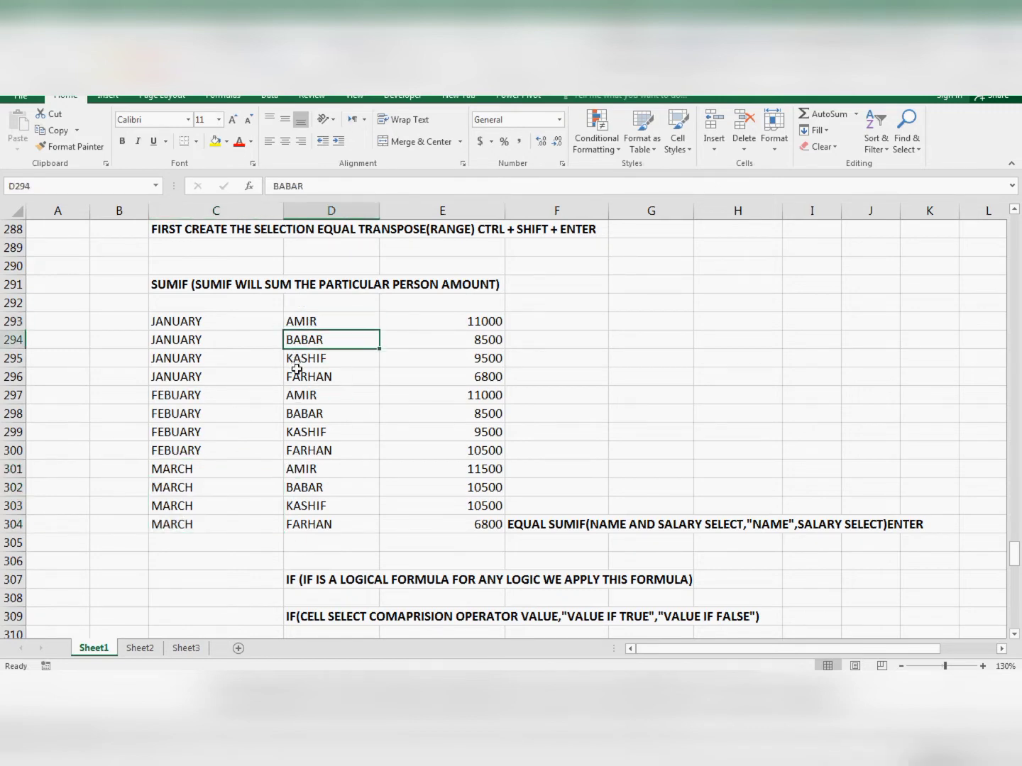
left_click(302, 378)
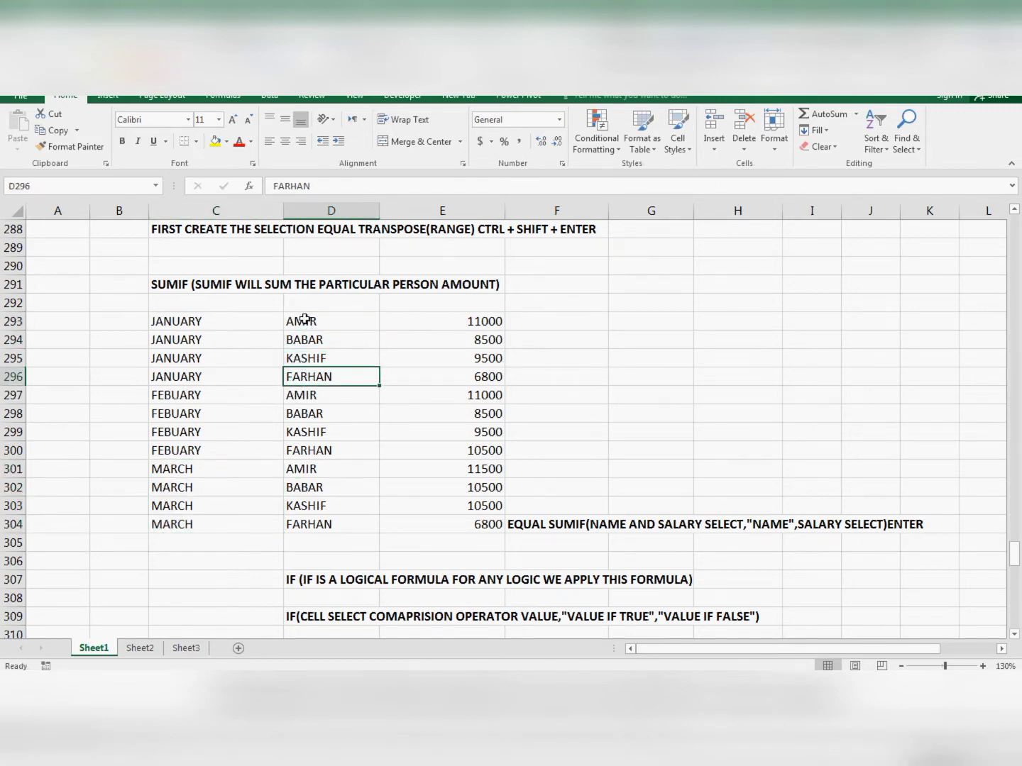
left_click(305, 322)
left_click(306, 403)
left_click(305, 449)
left_click(312, 503)
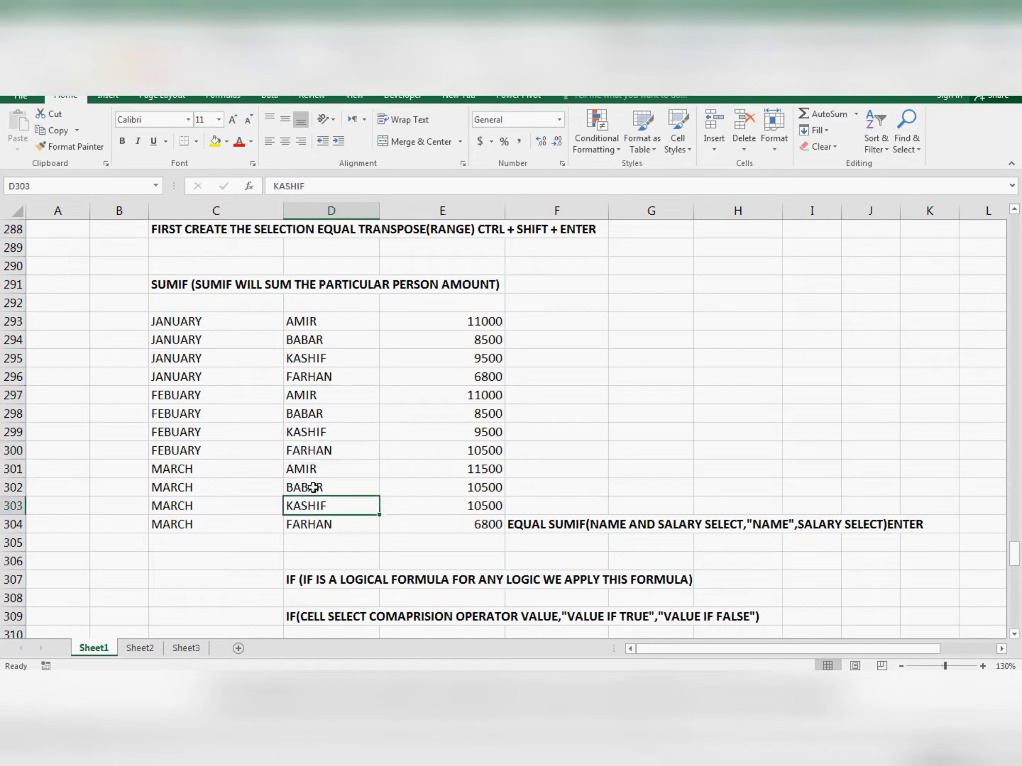
left_click(297, 323)
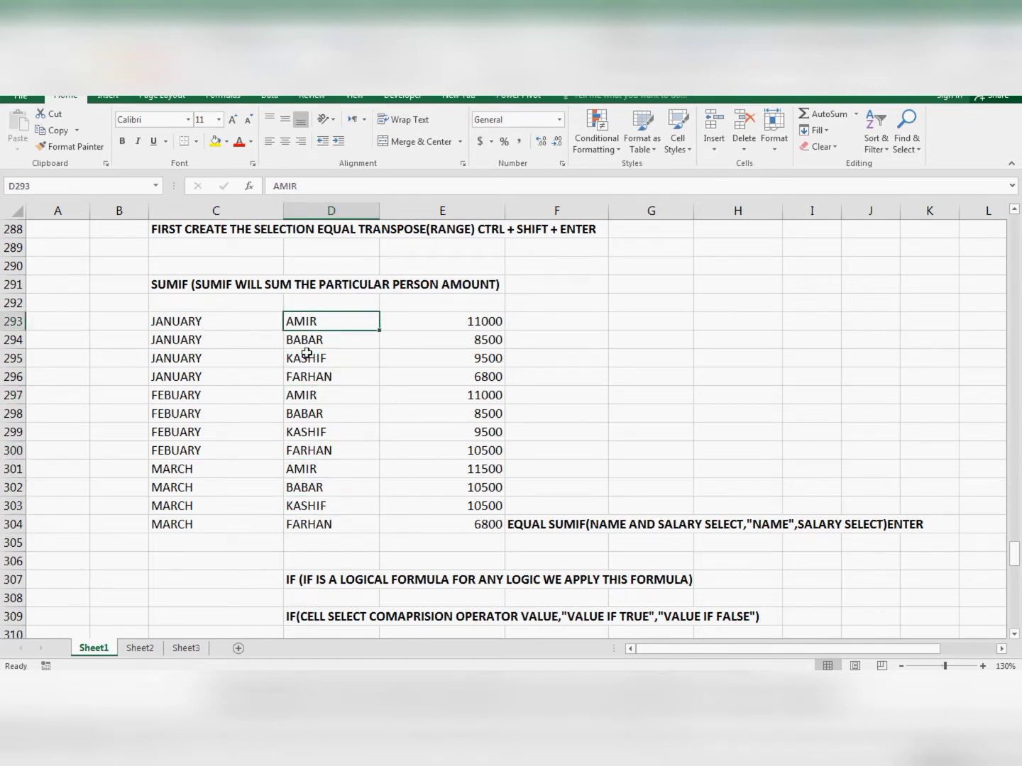
left_click(191, 331)
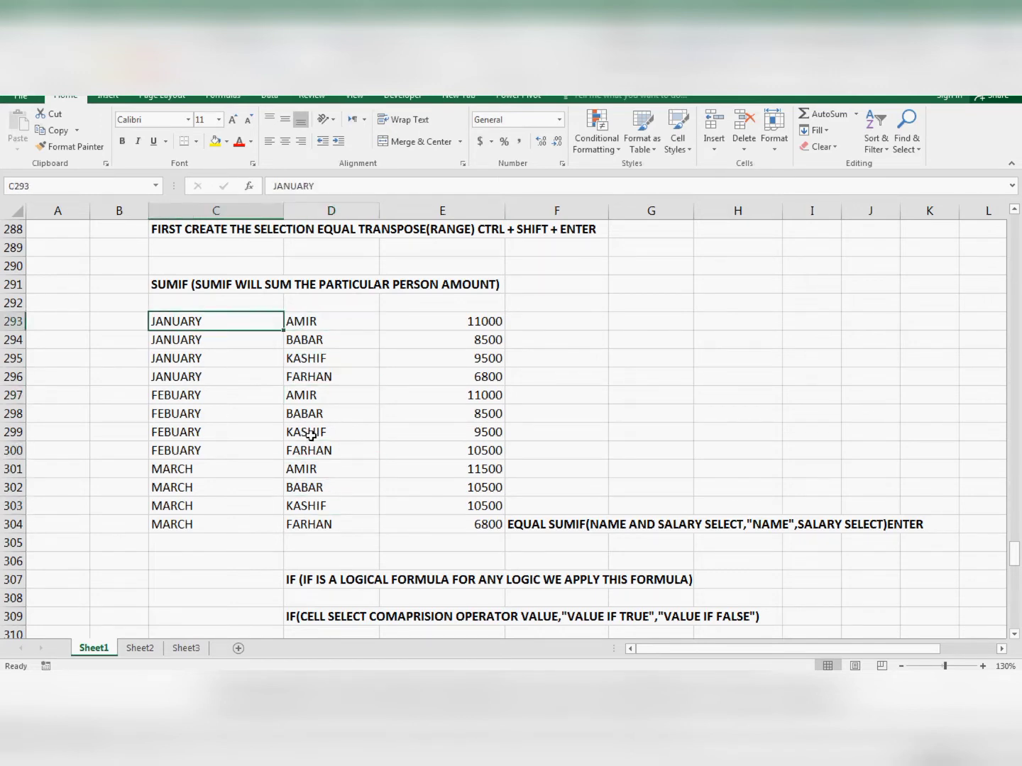
left_click(297, 394)
left_click(192, 397)
left_click(328, 473)
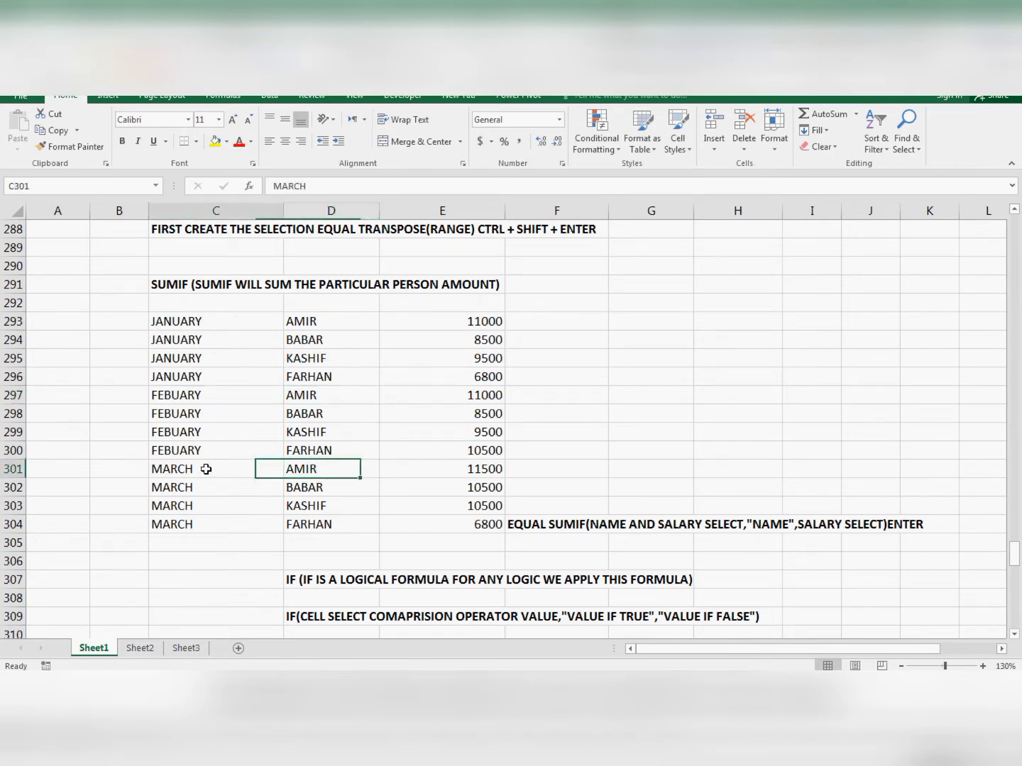
left_click(238, 471)
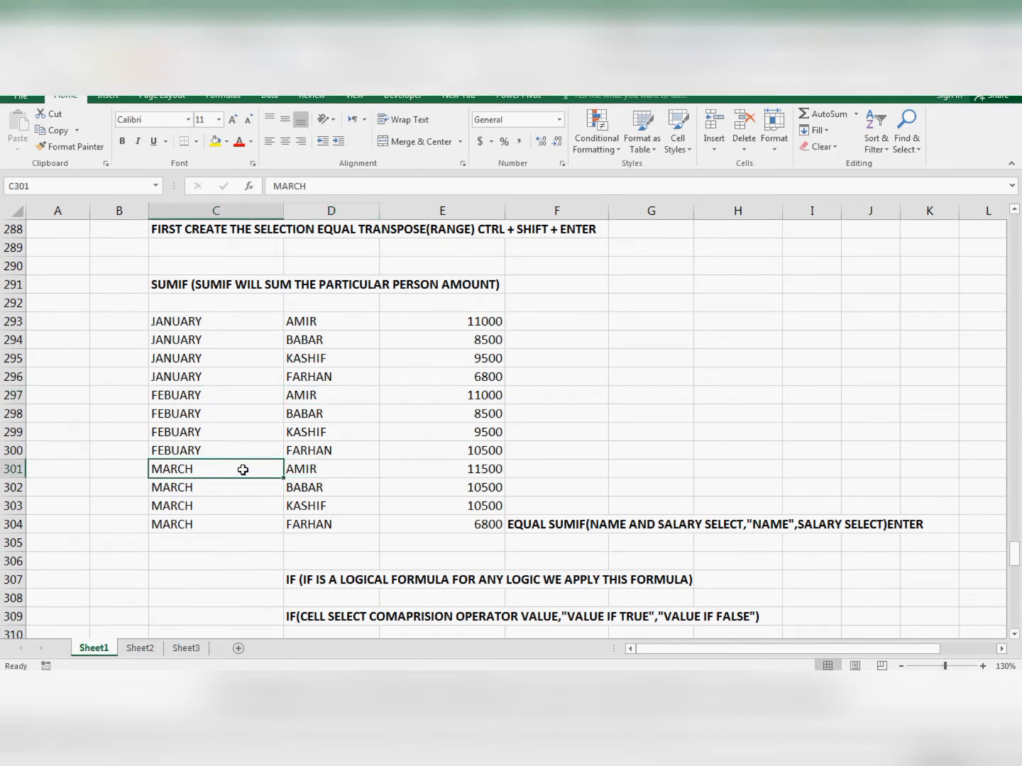
- Start a SUMIF formula in E305 with the names and amounts in D293:E304 as its range
left_click(497, 542)
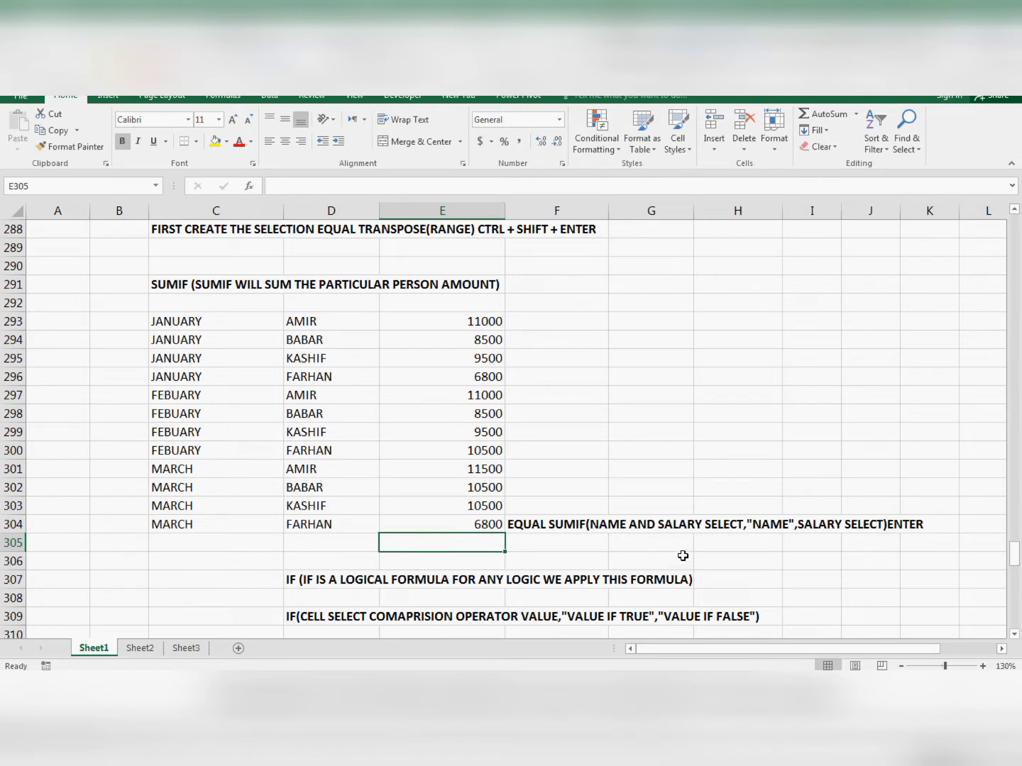
type("=")
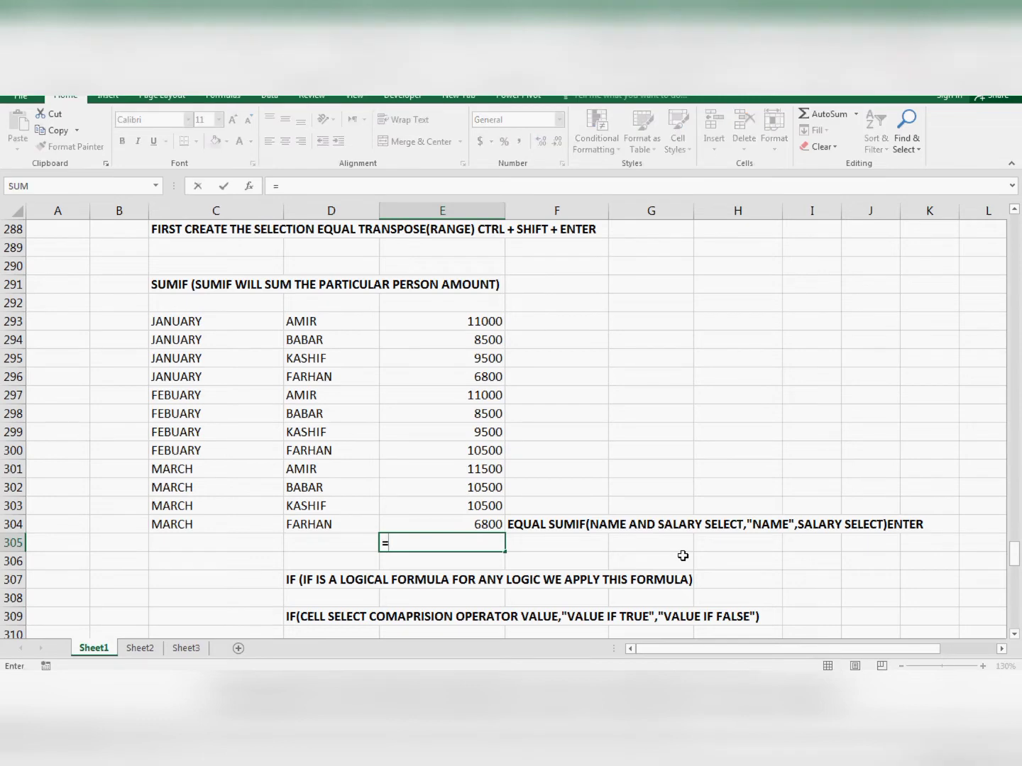
type("sumif")
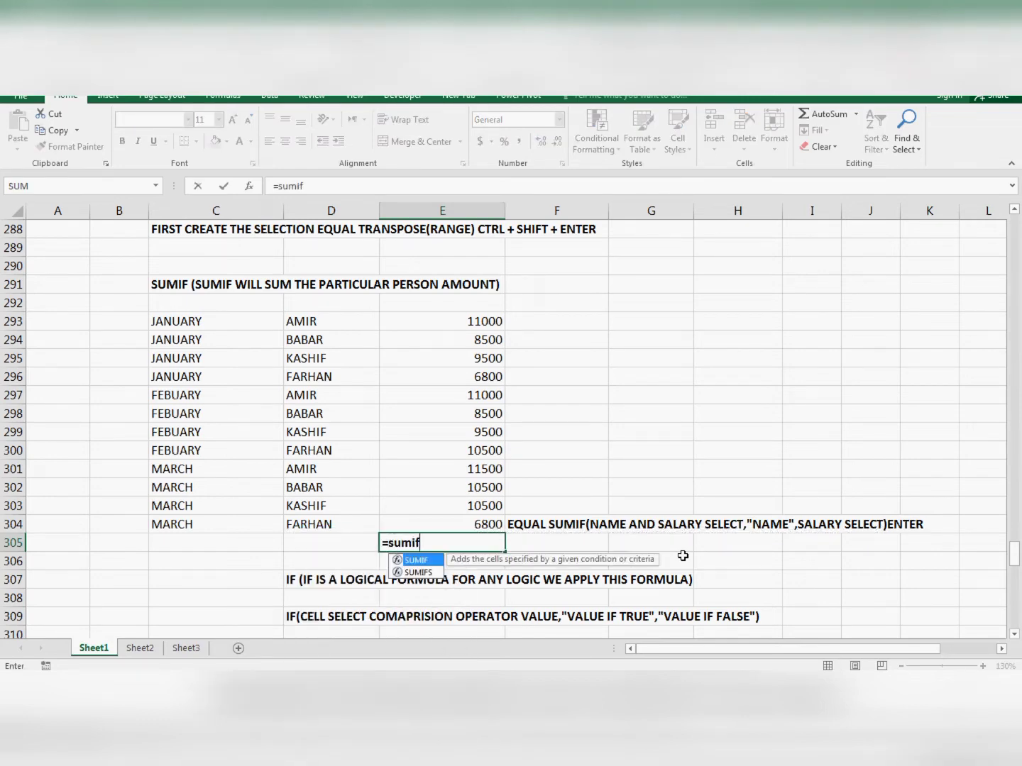
type("(")
key("Up")
key("shift+Left")
key("shift+Up")
key("shift+Up")
key("shift+Up")
key("shift+Up")
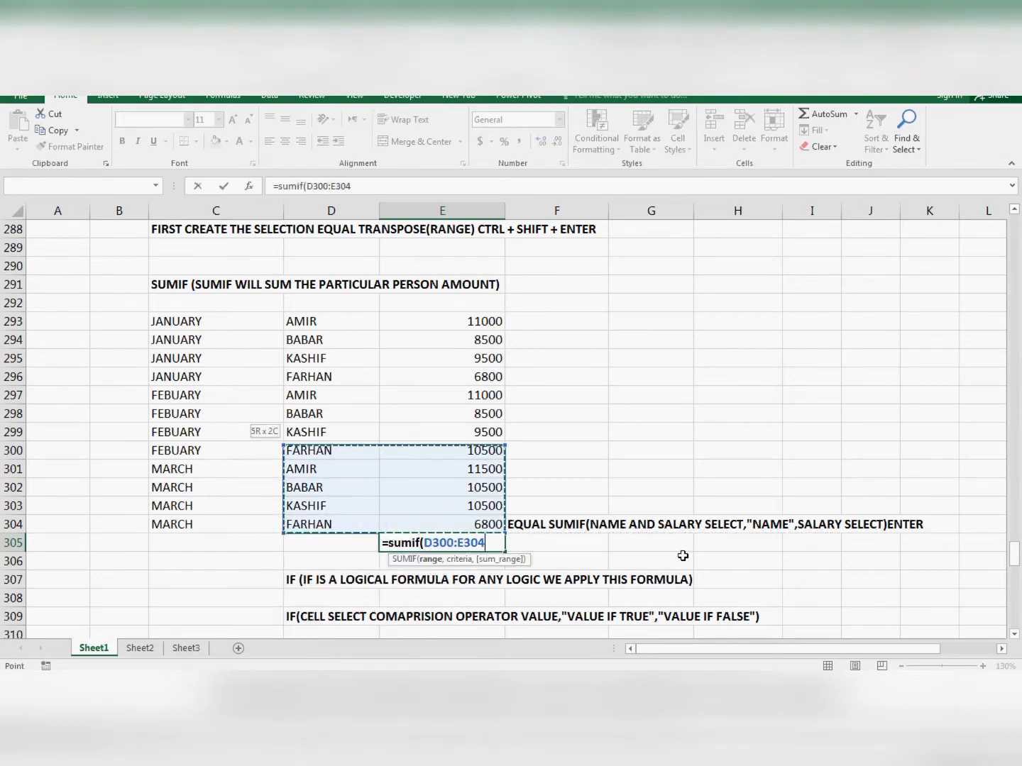
key("shift+Up")
key("shift+Up")
key("shift+Up")
key("shift+Up")
key("shift+Up")
key("shift+Up")
key("shift+Up")
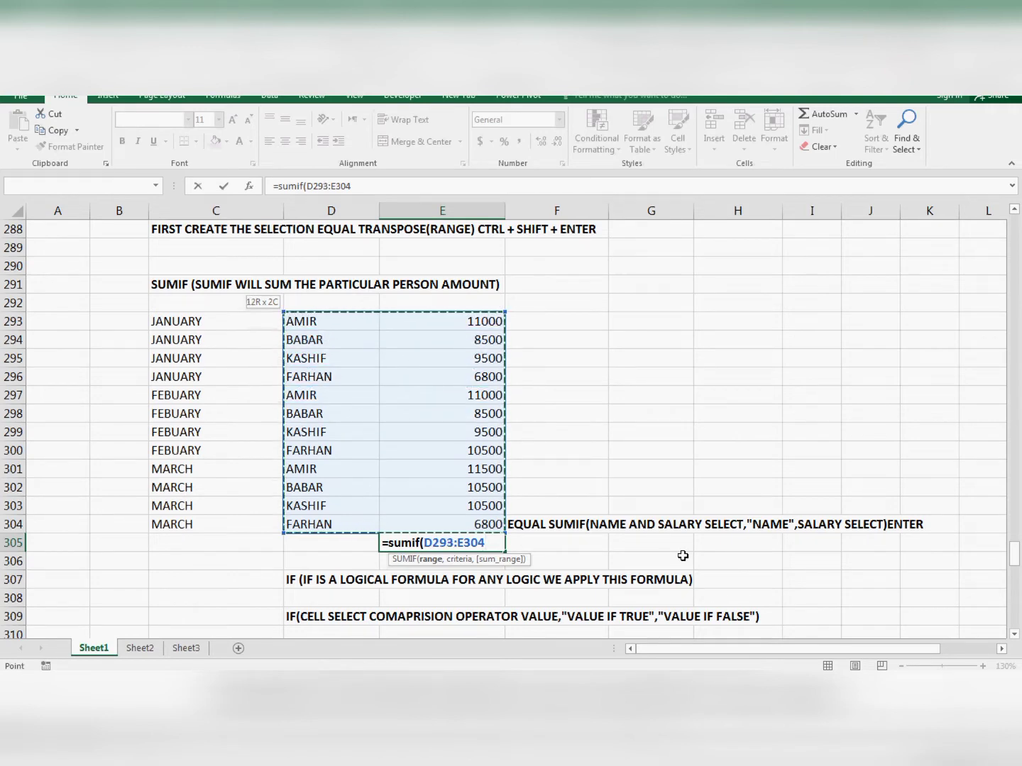
- Use the name in D297 as the criteria of the SUMIF formula
type(",")
key("Up")
key("Left")
key("Left")
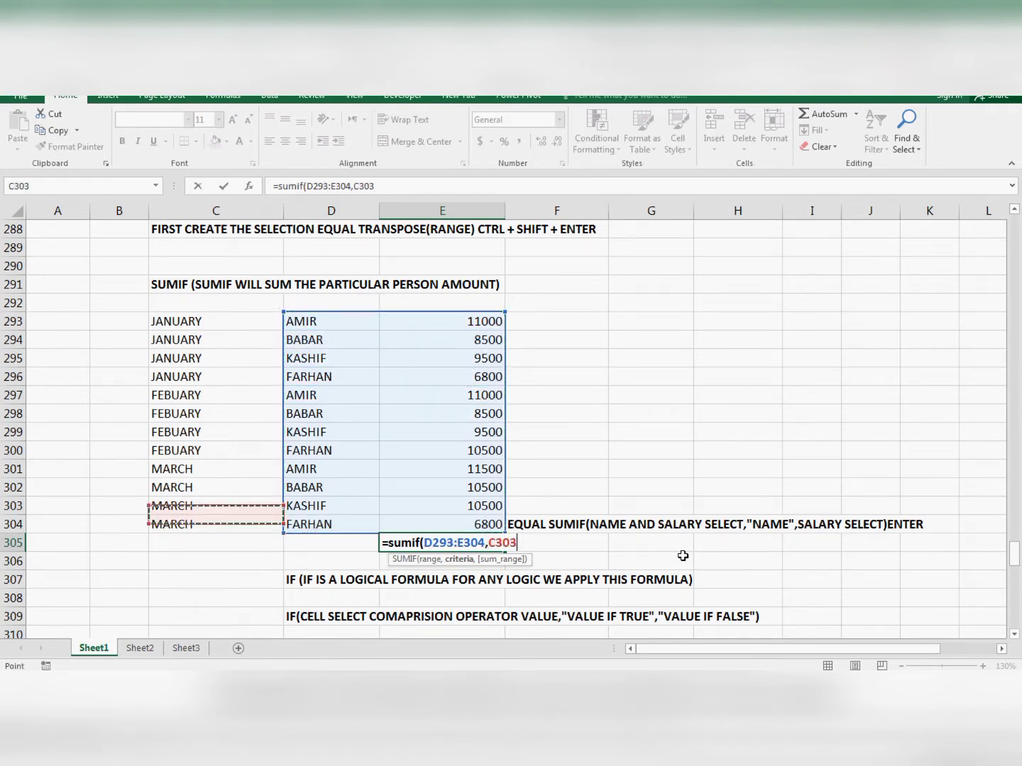
key("Up")
key("Up")
key("Right")
key("Up")
key("Up")
key("Up")
key("Up")
key("Up")
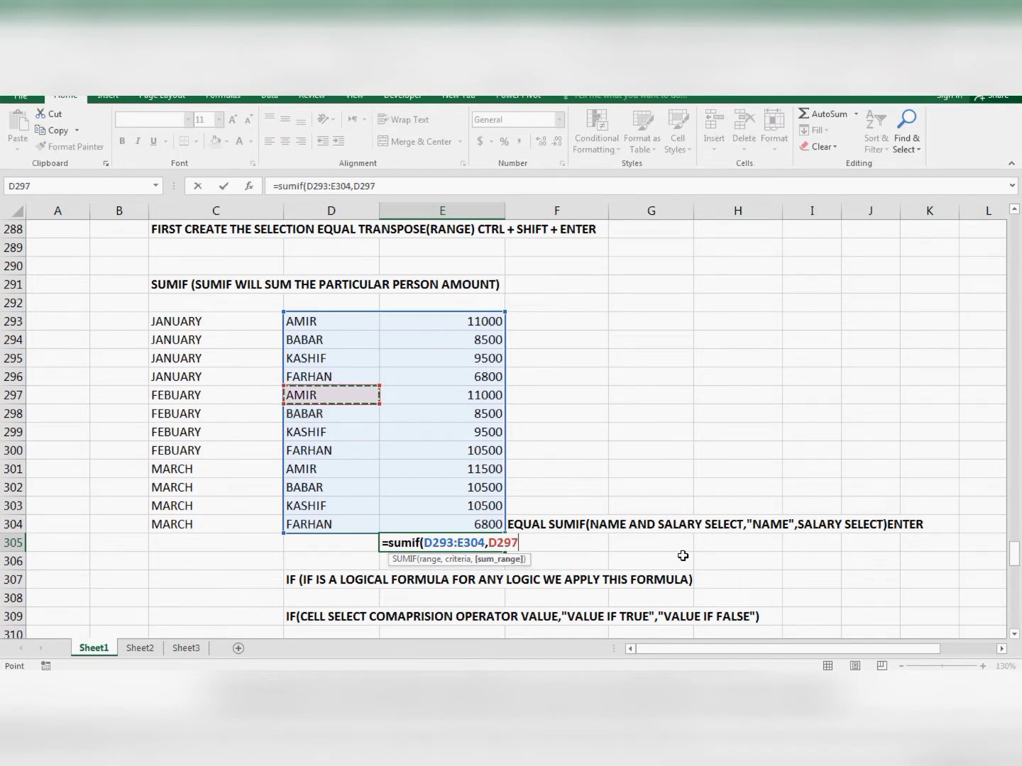
- Add E293:E304 as the sum range and enter the formula =SUMIF(D293:E304,D297,E293:E304) in E305
type(",")
key("Up")
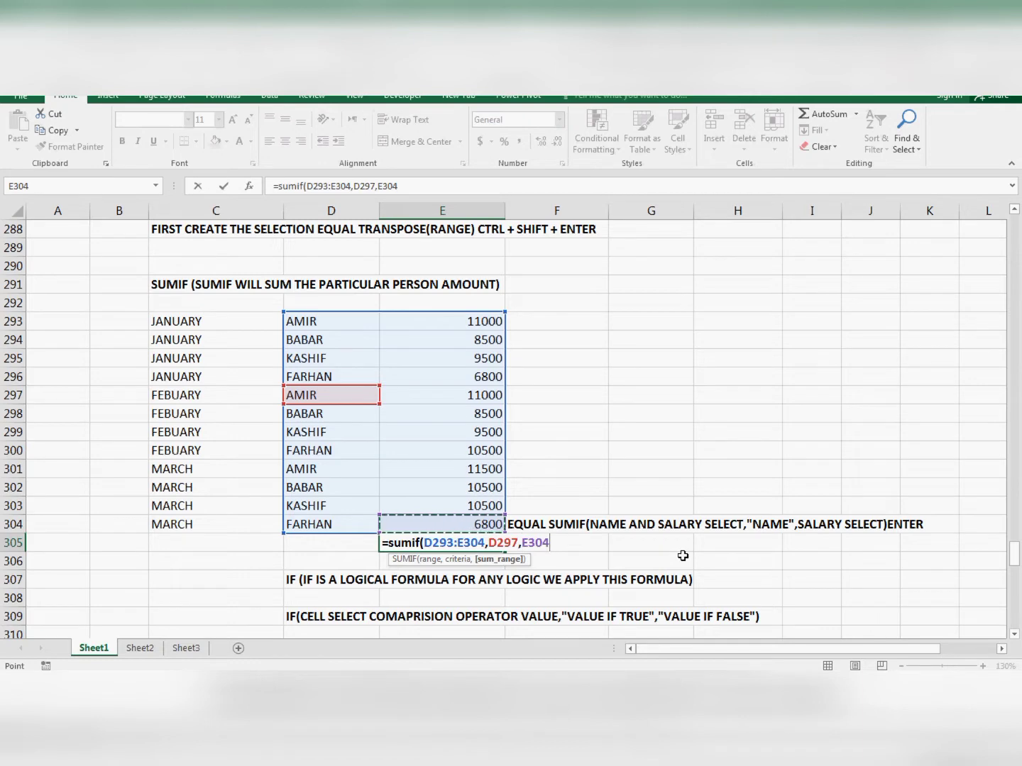
key("shift+Up")
key("shift+Up")
key("shift+Up")
key("shift+Up")
key("shift+Up")
key("shift+Up")
key("shift+Up")
key("shift+Up")
key("shift+Up")
key("shift+Up")
key("shift+Up")
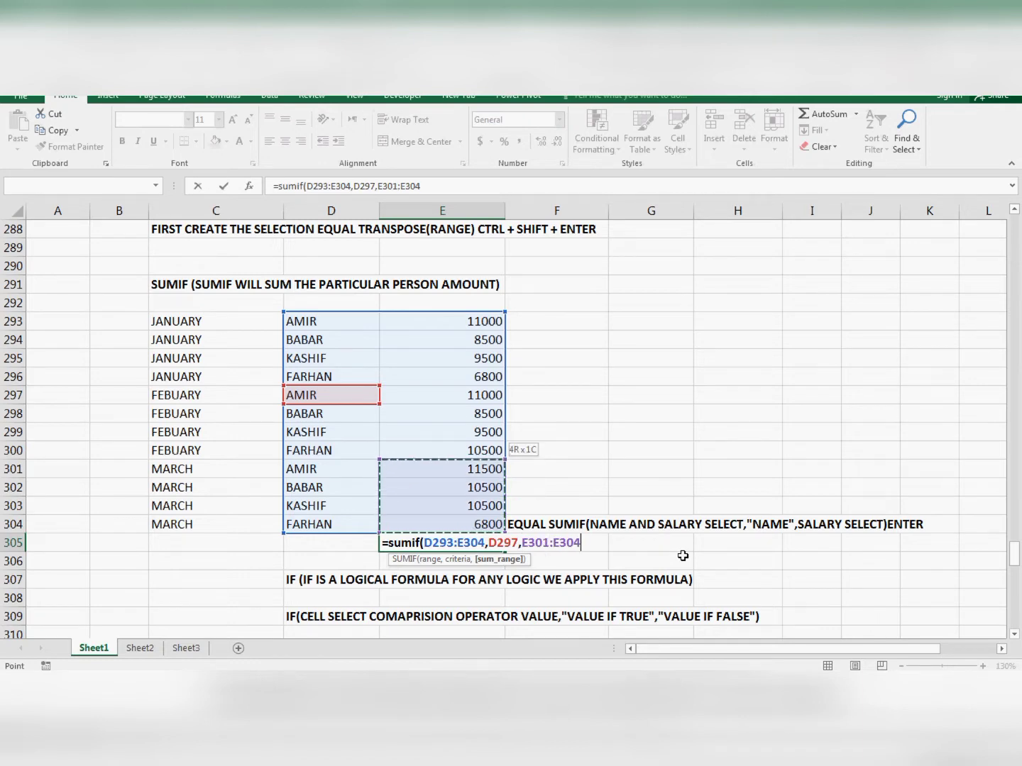
key("shift+Up")
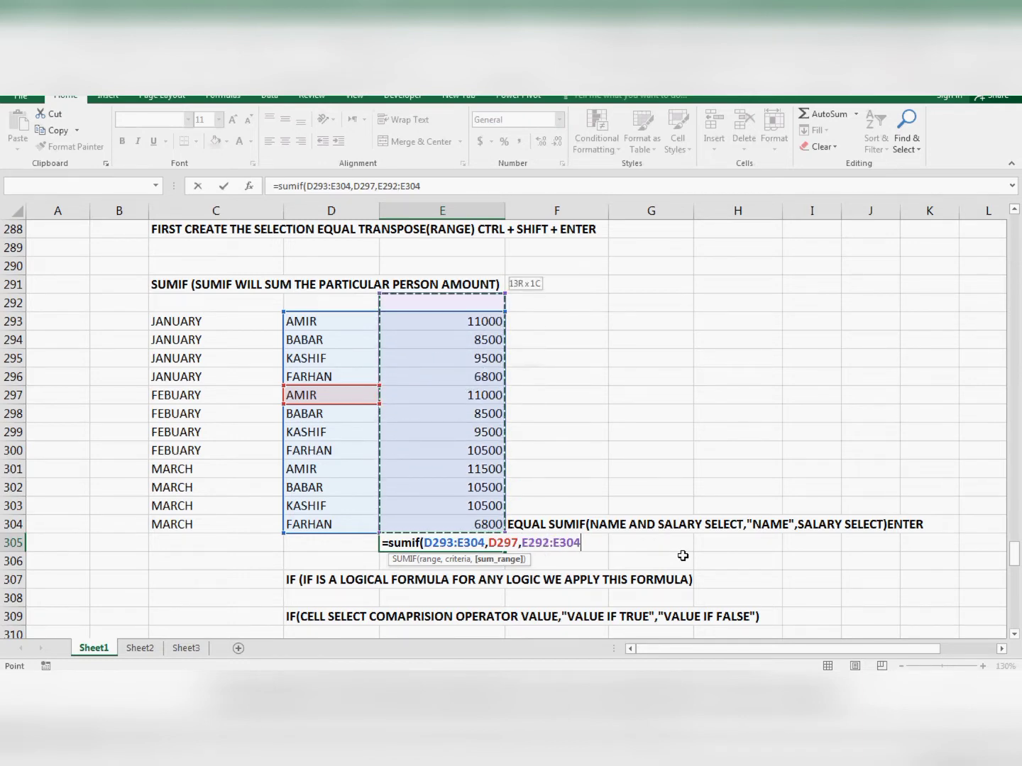
key("shift+Down")
type(")")
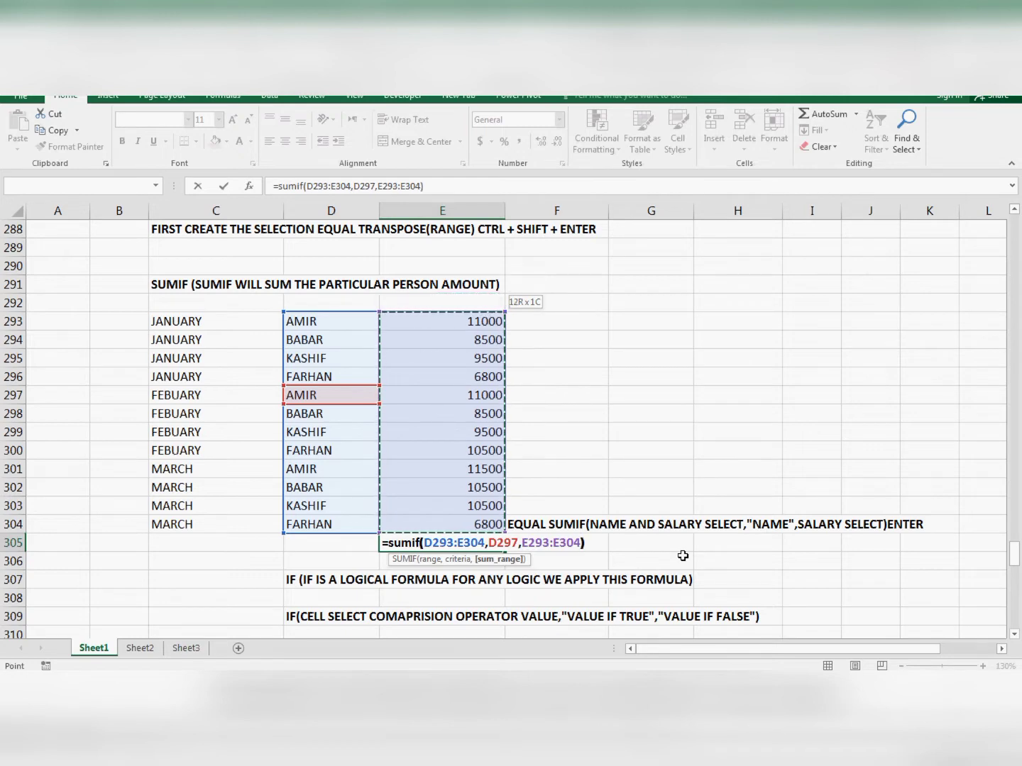
key("Return")
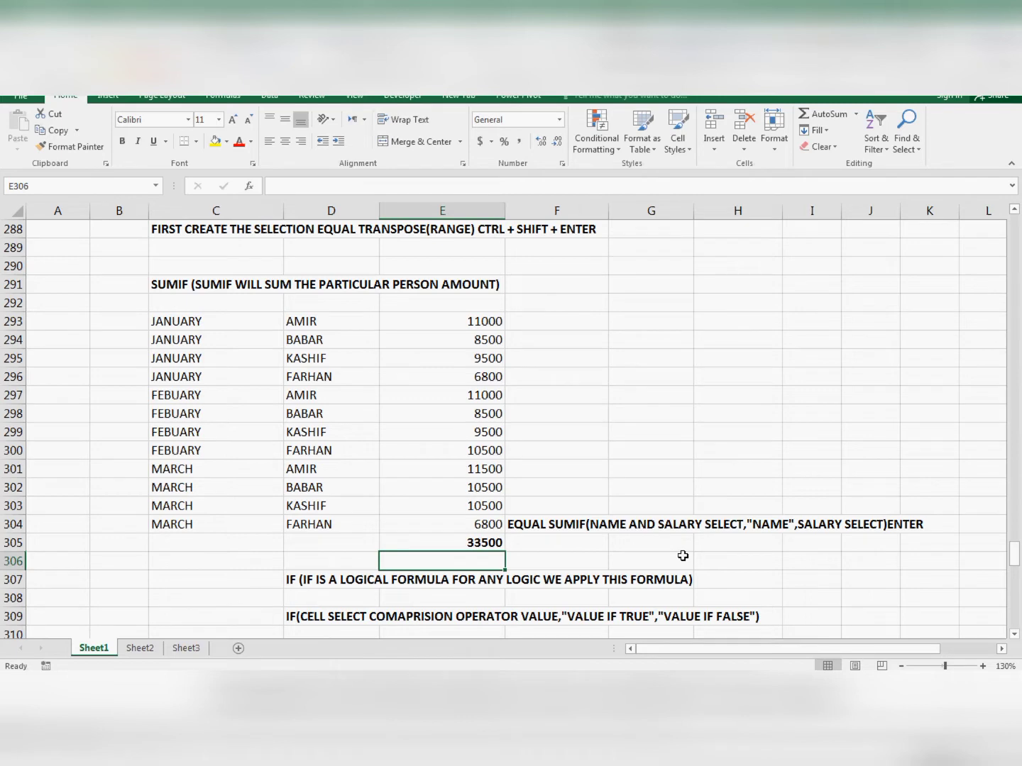
- Clear E305 and start a new SUMIF formula there with D293:E304 as its range
key("Up")
key("Delete")
type("=")
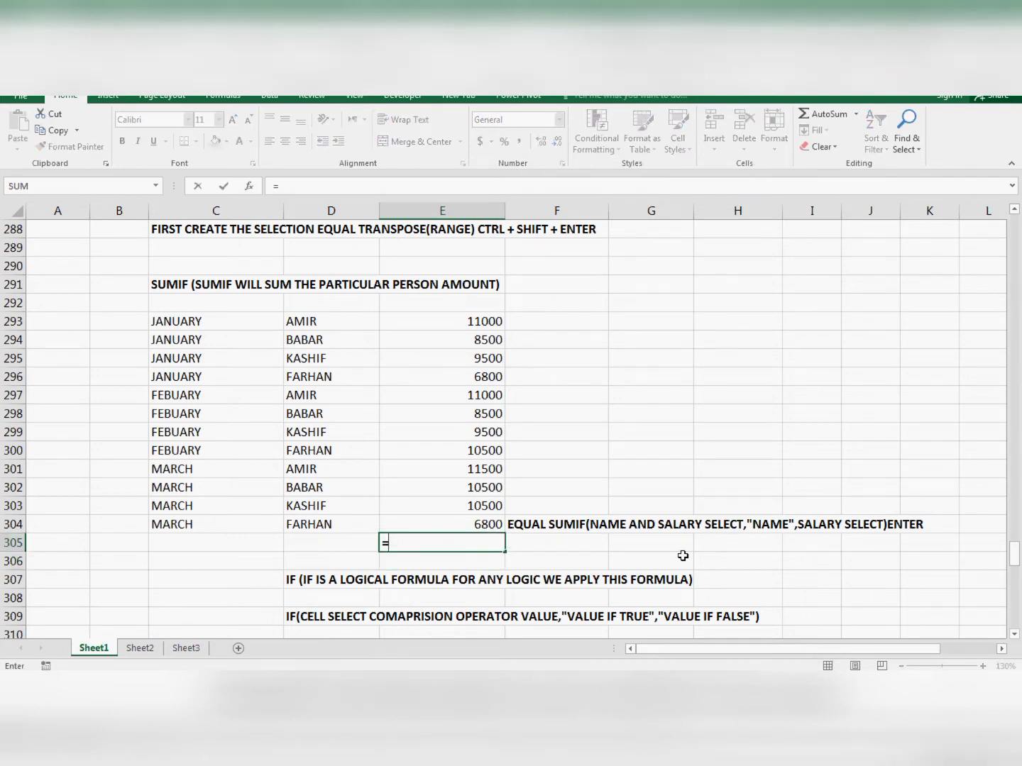
type("sumif(")
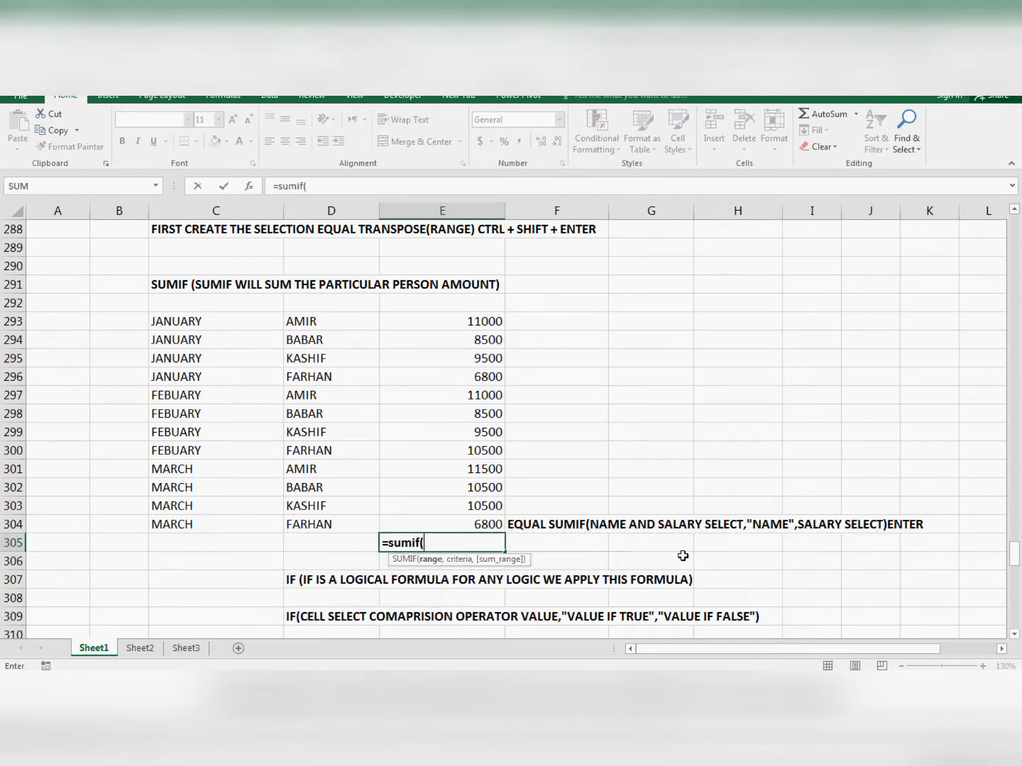
key("Up")
key("shift+Left")
key("shift+Up")
key("shift+Up")
key("shift+Up")
key("shift+Up")
key("shift+Up")
key("shift+Up")
key("shift+Up")
key("shift+Up")
key("shift+Up")
key("shift+Up")
key("shift+Up")
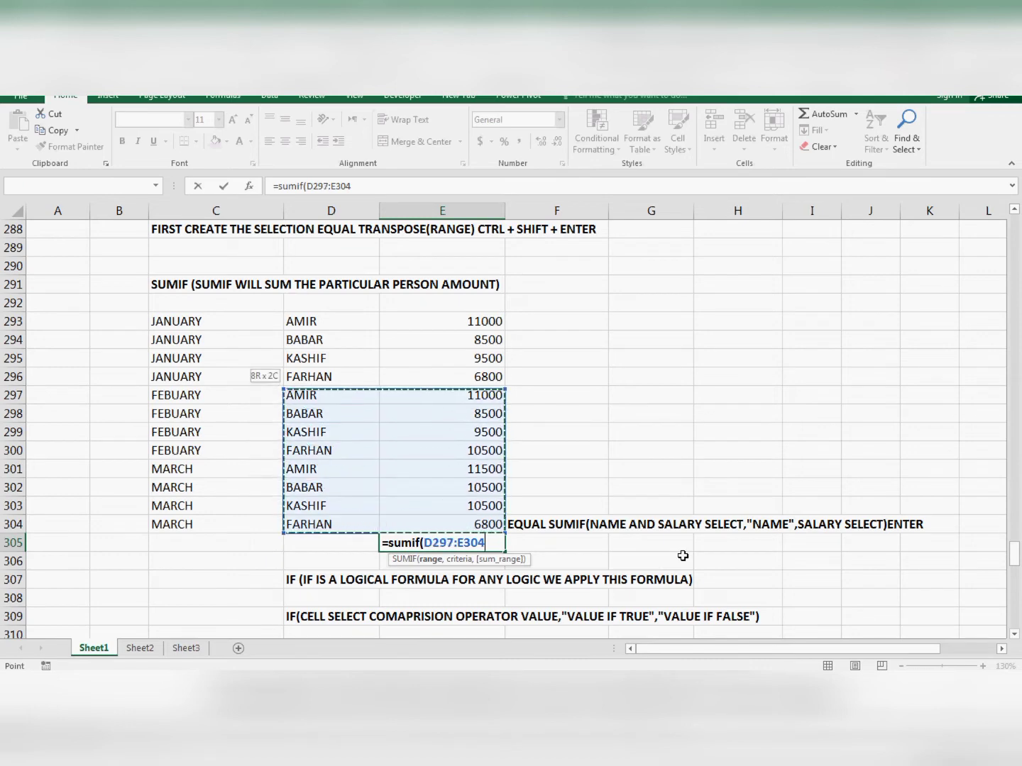
- Use the name in D300 as the criteria of the new SUMIF formula
type(",")
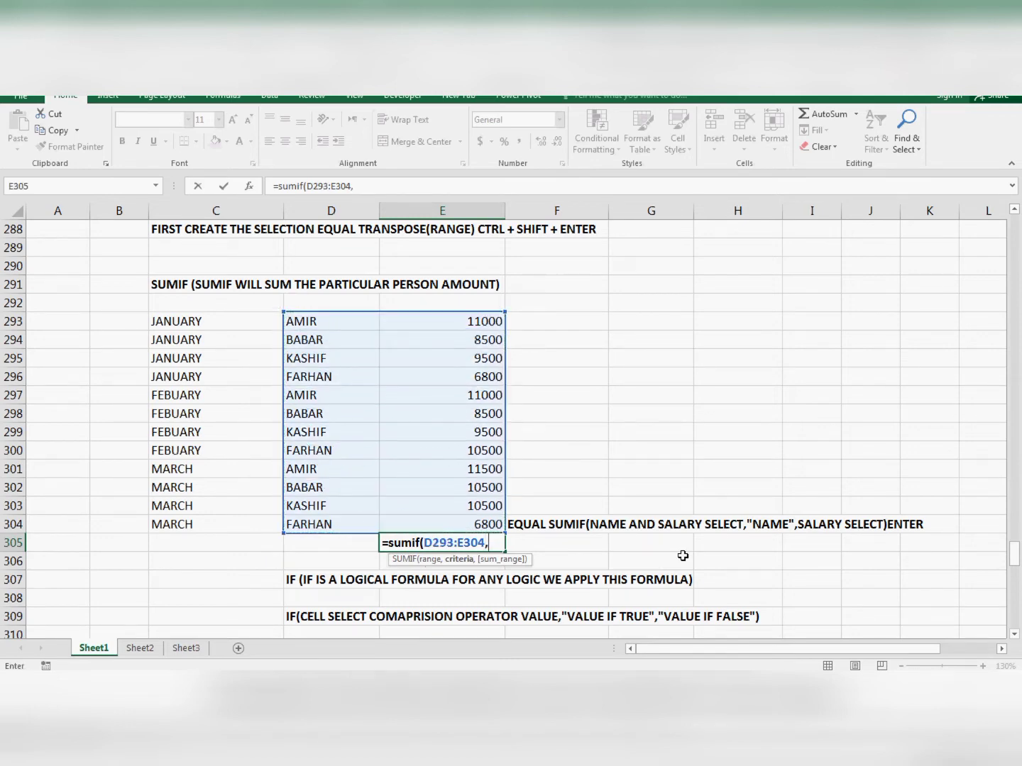
key("Up")
key("Left")
key("Up")
key("Up")
key("Up")
key("Up")
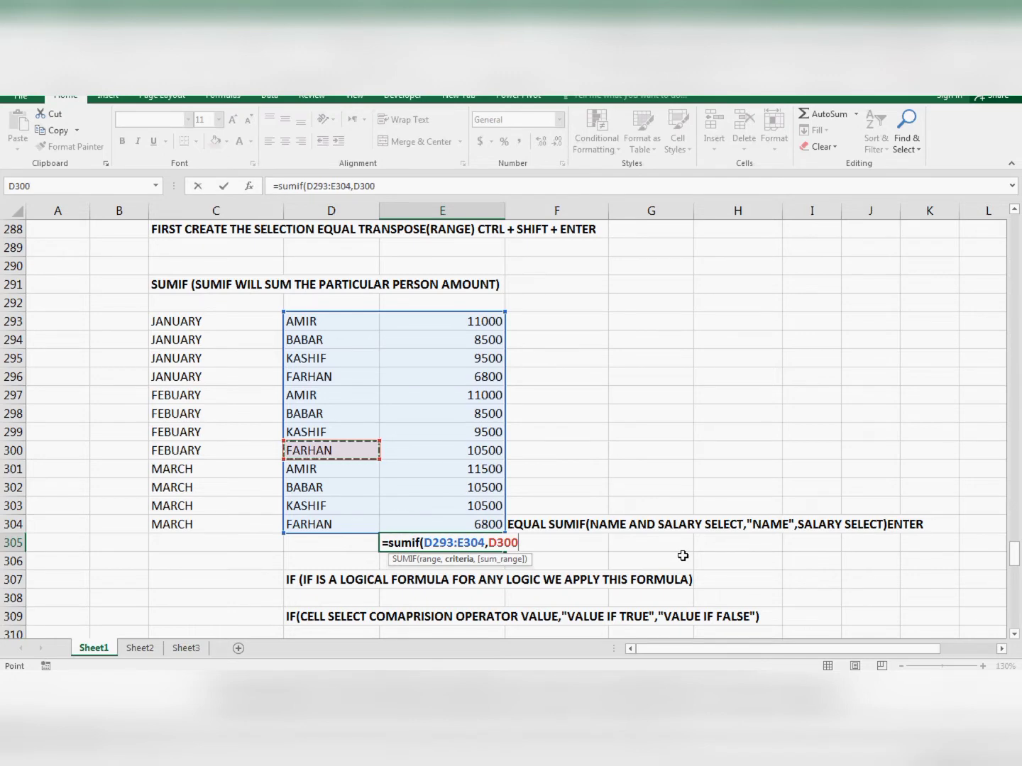
- Complete the formula in E305 as =SUMIF(D293:E304,D300,E293:E304), with the amounts as the sum range
type(",")
key("Up")
key("shift+Up")
key("shift+Up")
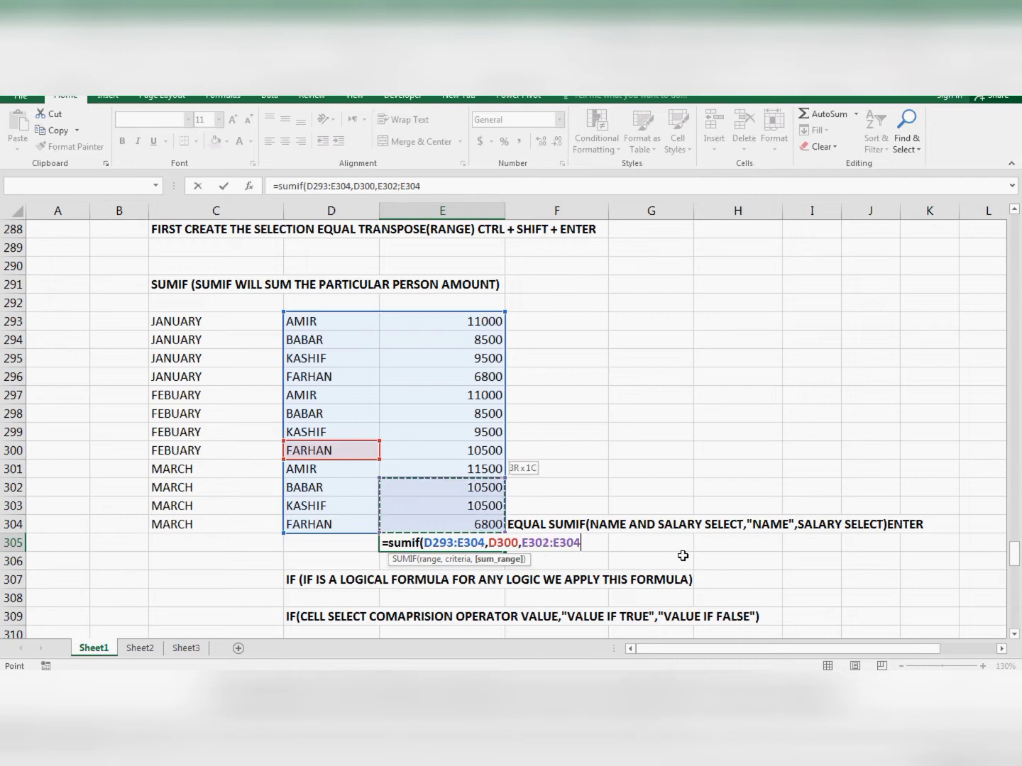
key("shift+Up")
key("shift+Up")
key("shift+Up")
key("shift+Up")
key("shift+Up")
key("shift+Up")
key("shift+Up")
key("shift+Up")
key("shift+Up")
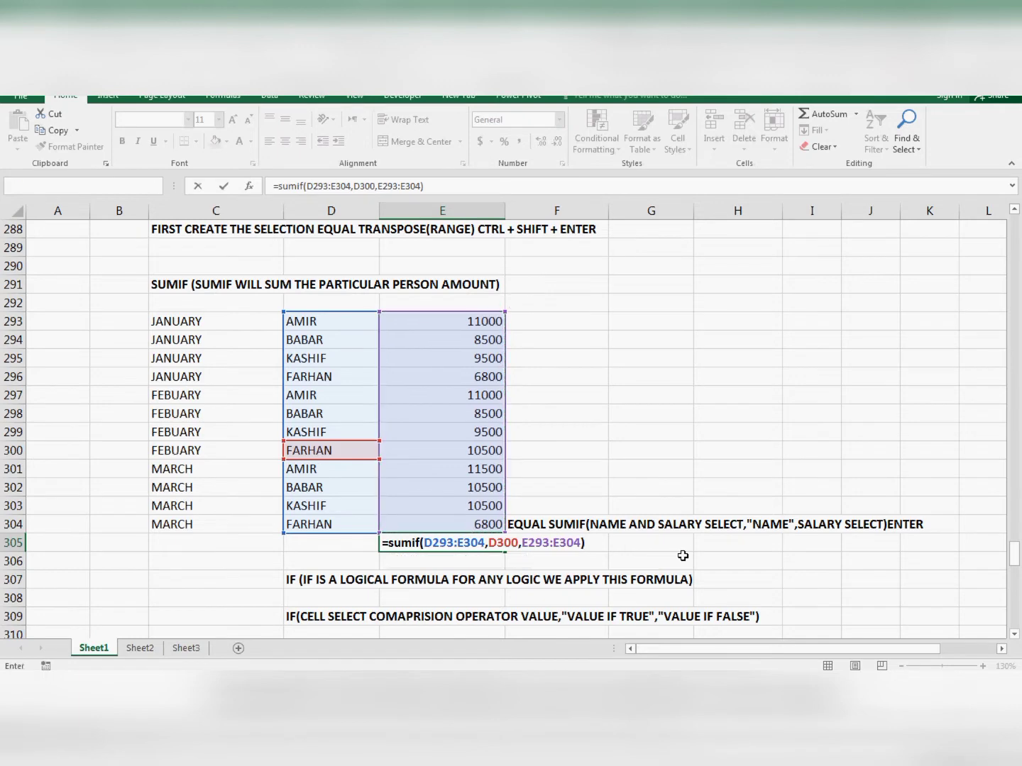
key("Return")
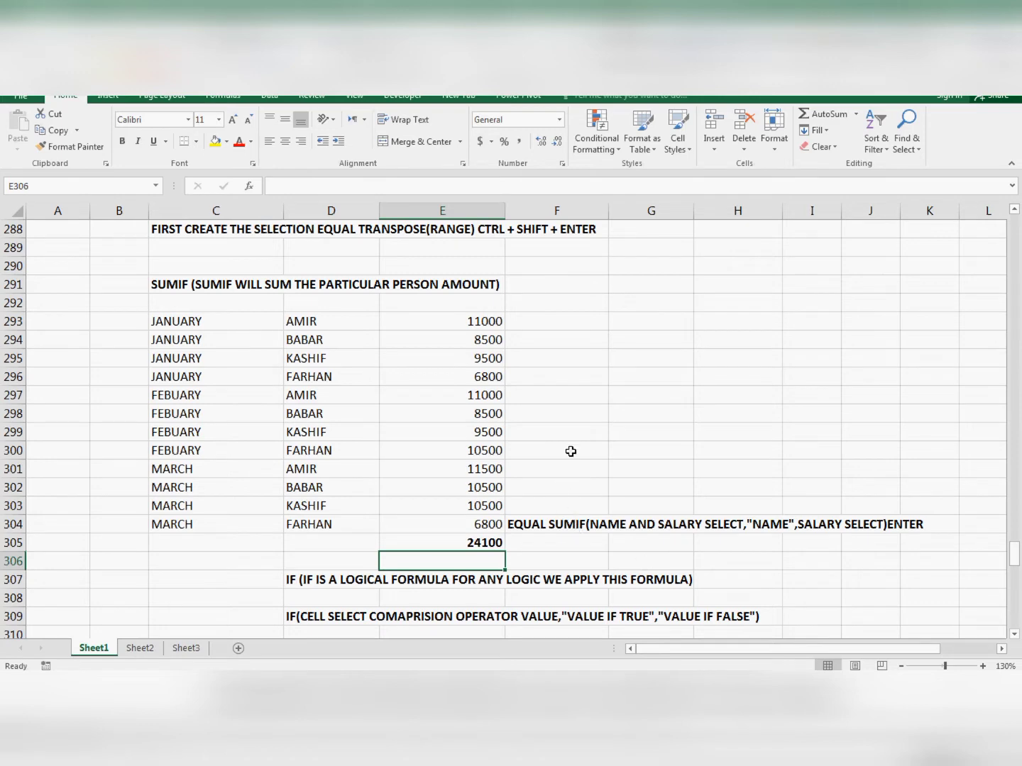
- Review the amounts in E293:E304 and the names in D293:D304 that the SUMIF formula uses
scroll(572, 441, "down", 1)
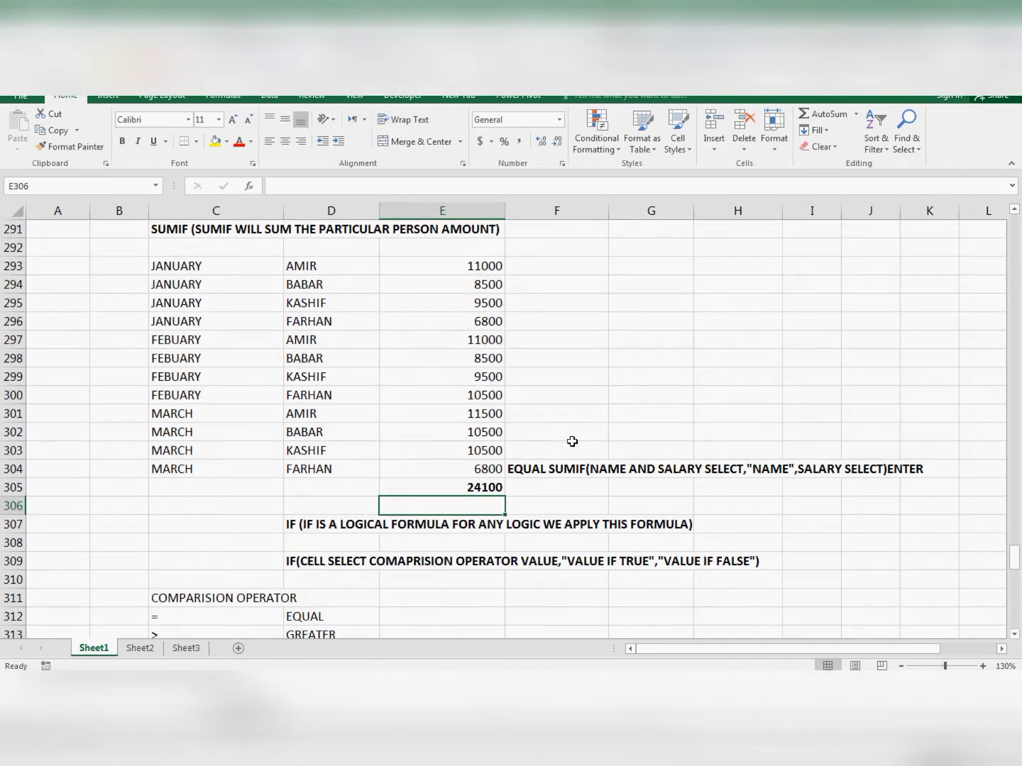
left_click_drag(476, 471, 430, 257)
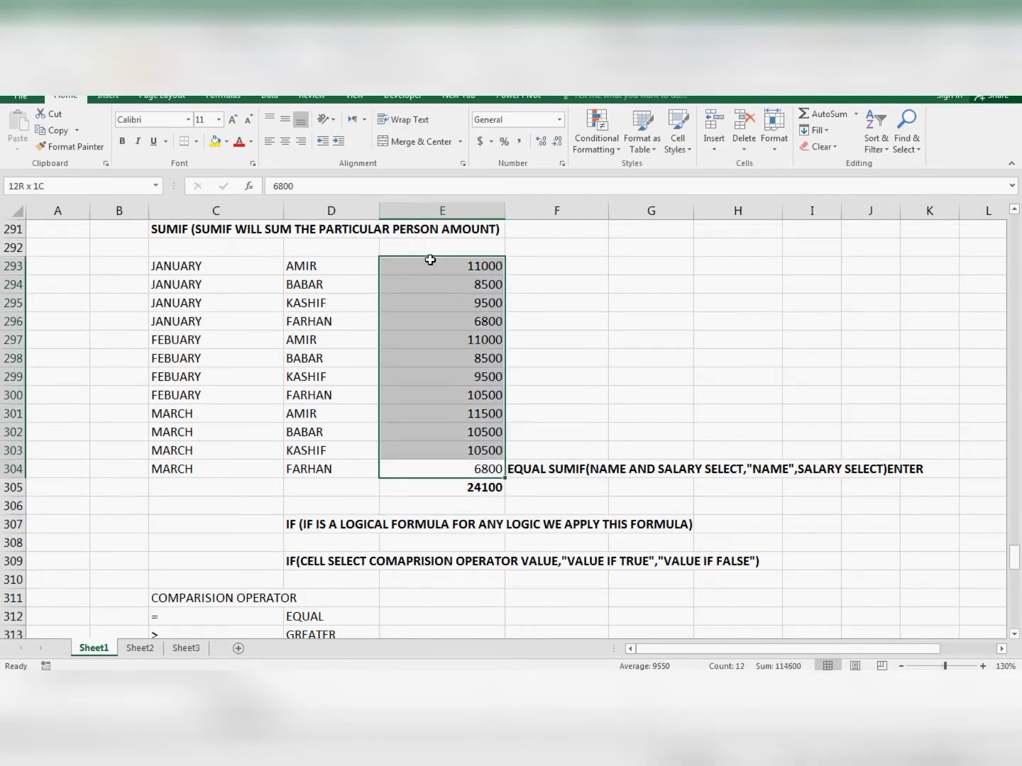
left_click_drag(302, 267, 331, 467)
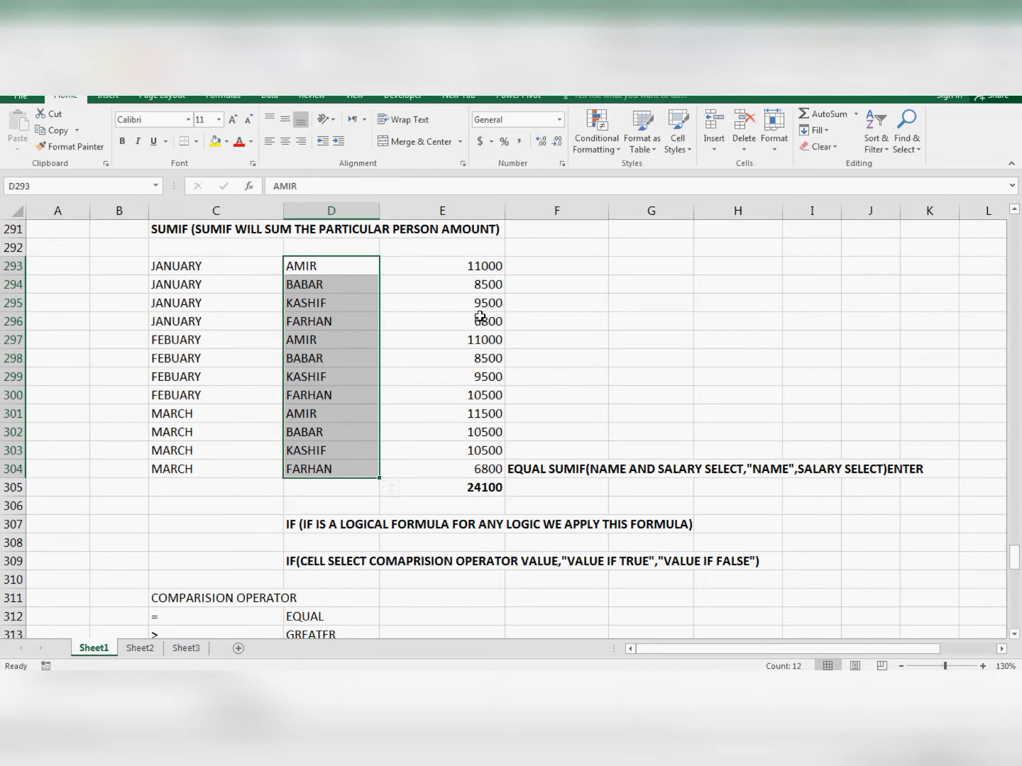
- Enter the January amount 6800 of the person named in D296 into G296 as a manual check value
left_click(489, 489)
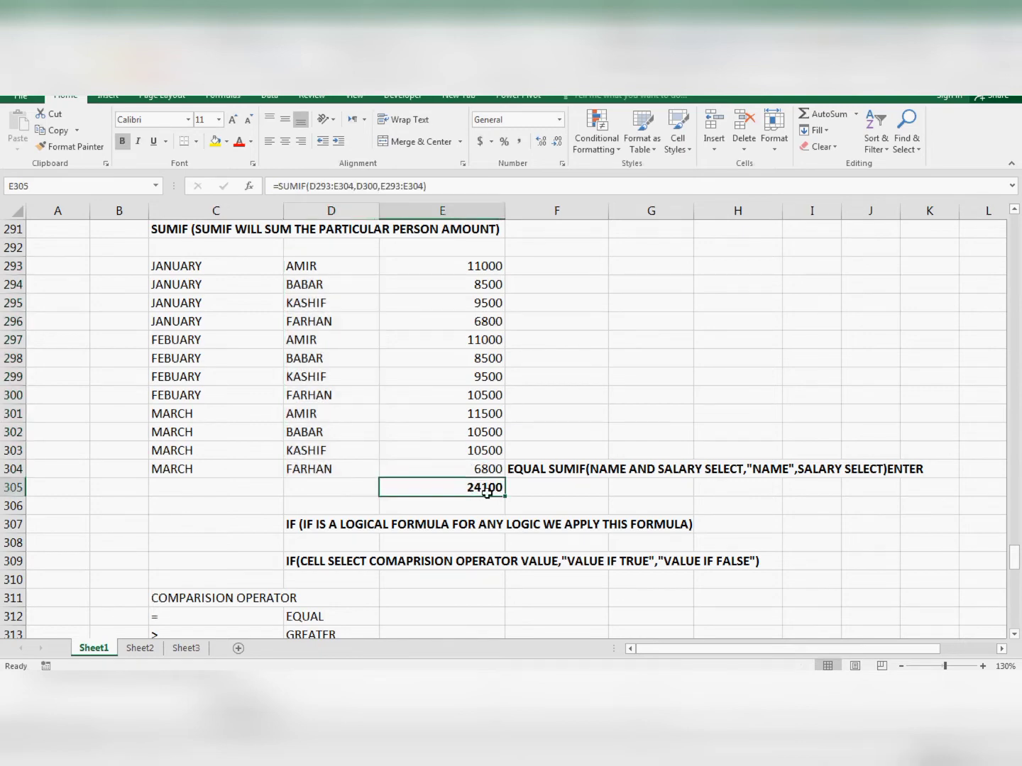
left_click(656, 372)
left_click(655, 321)
left_click(320, 327)
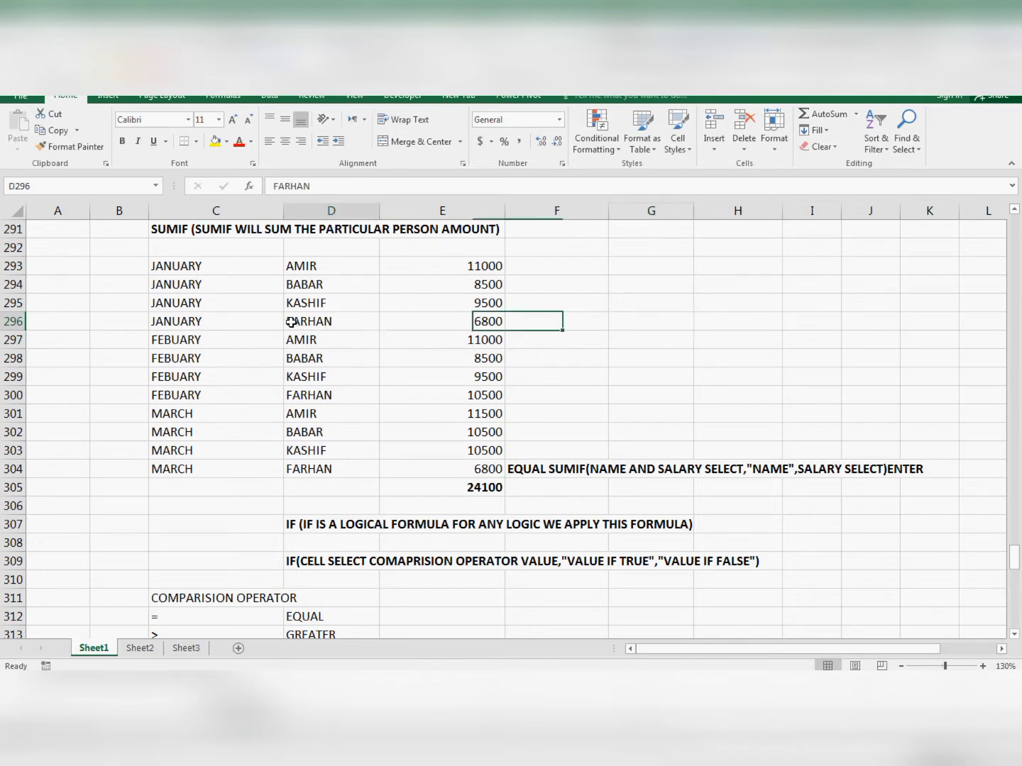
left_click(502, 319)
left_click(680, 319)
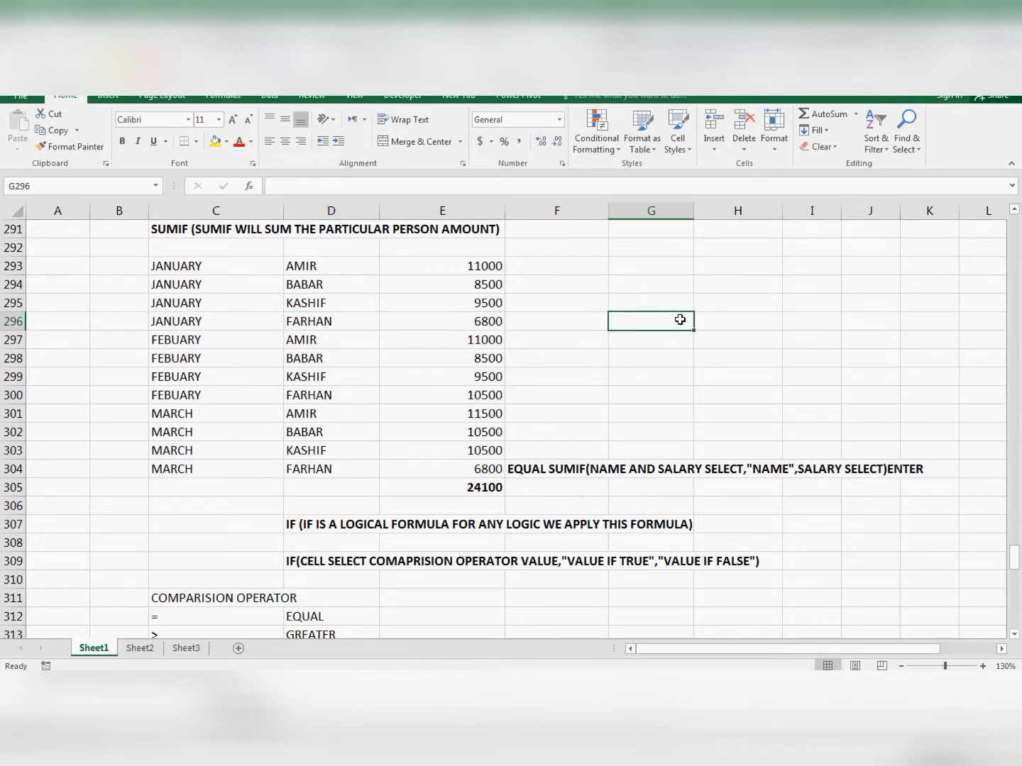
type("6800")
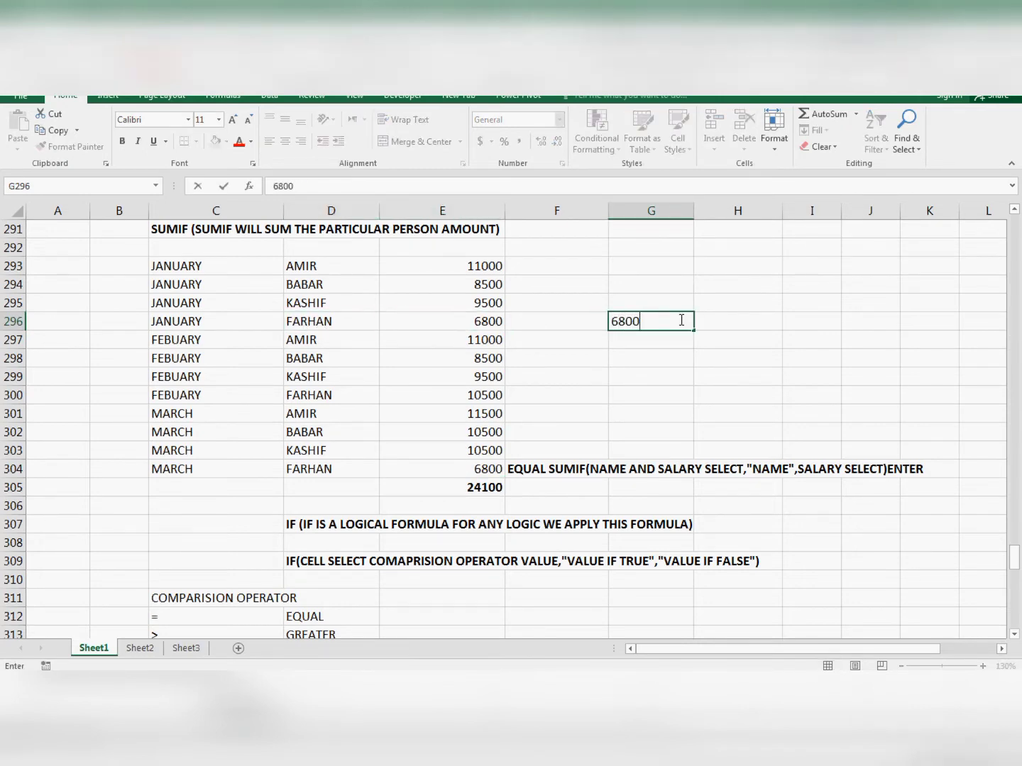
key("Return")
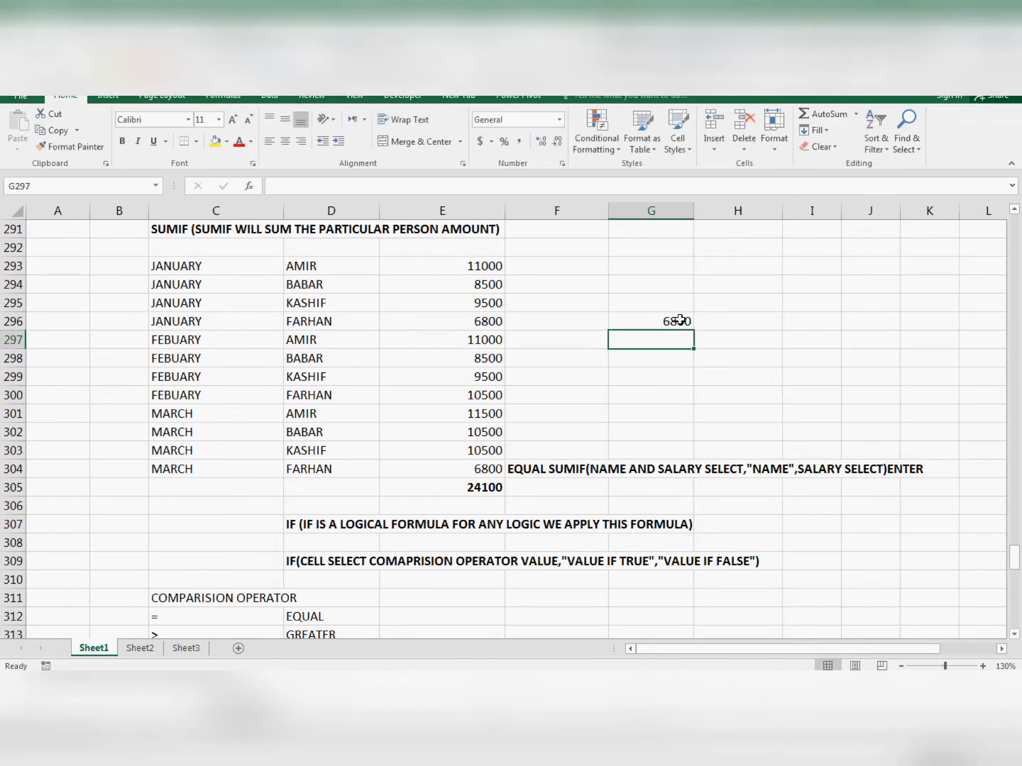
- Enter the same person's February amount, 10500, into G297
left_click(297, 323)
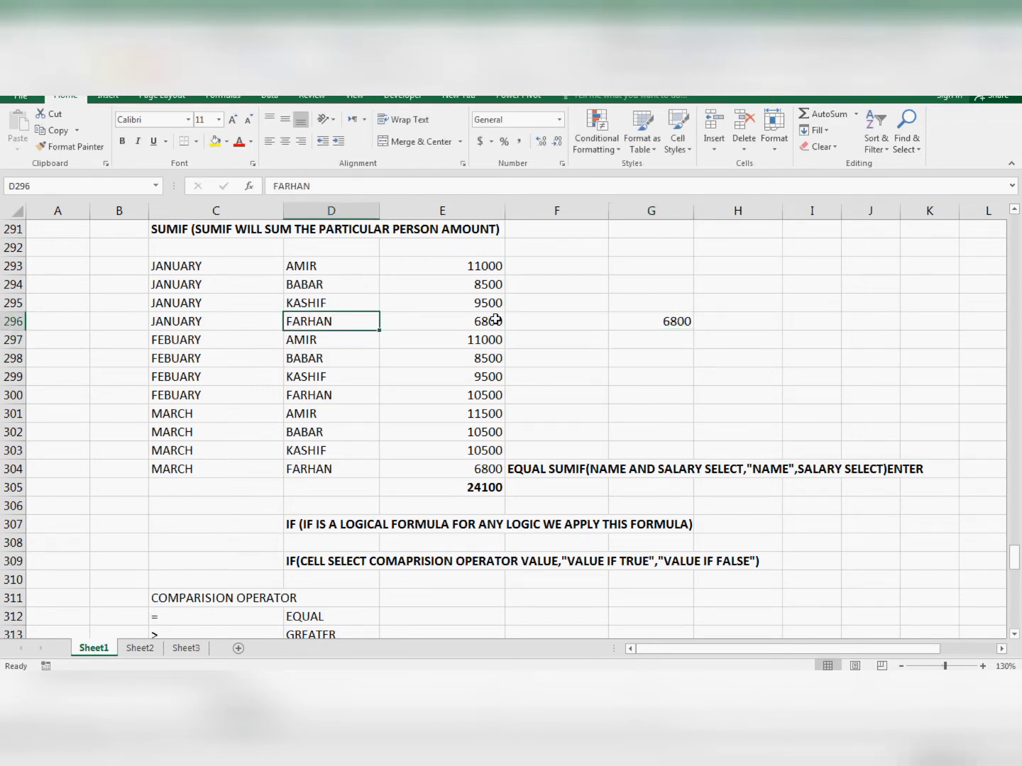
left_click(305, 394)
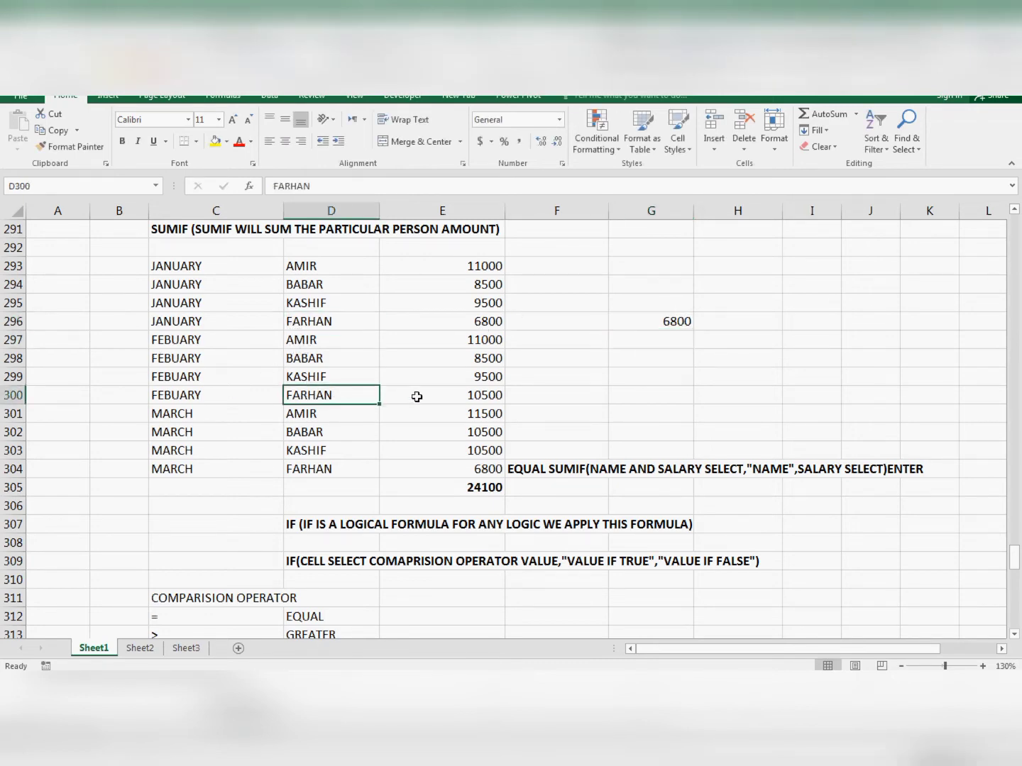
left_click(469, 395)
left_click(665, 345)
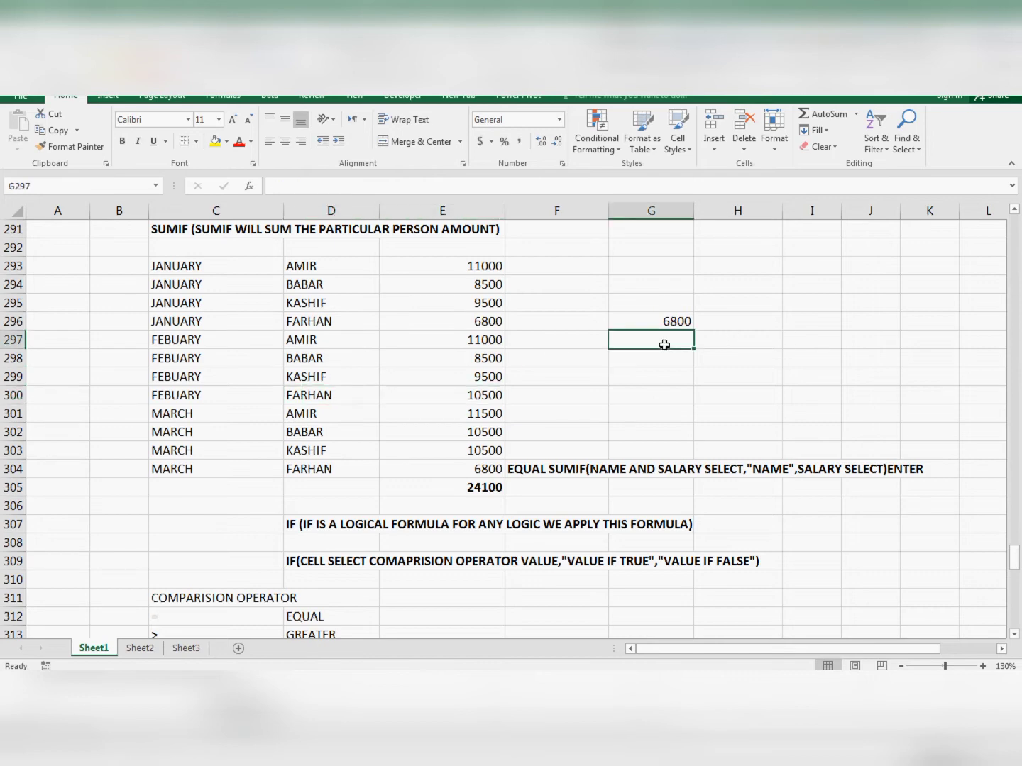
type("10500")
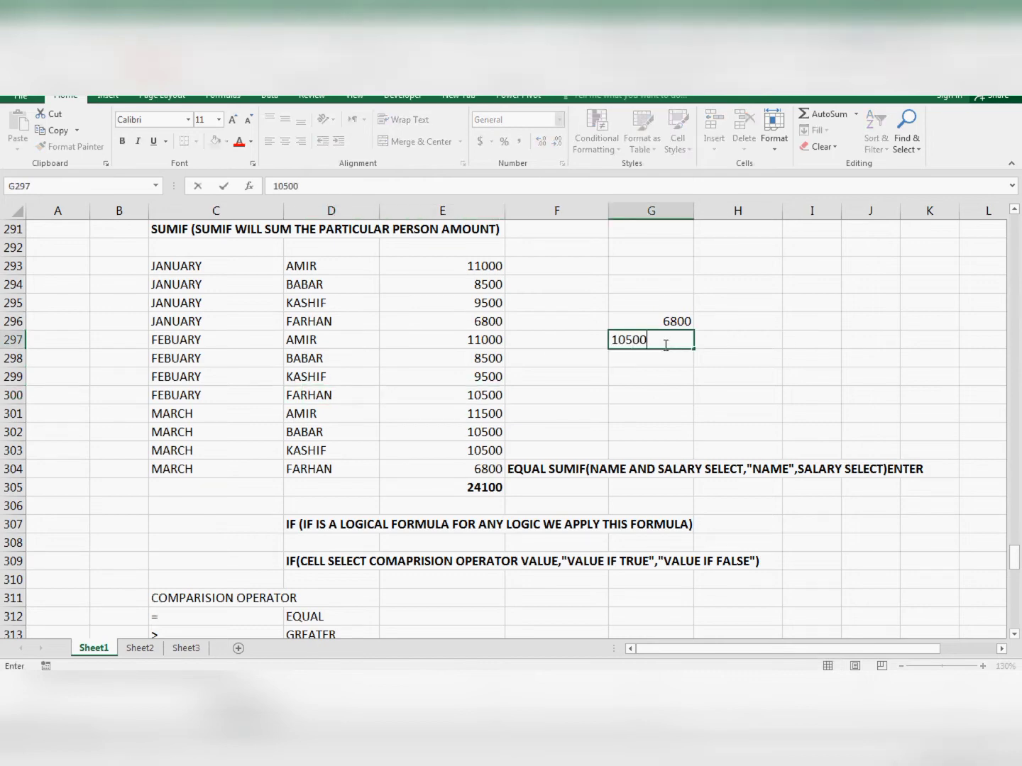
key("Return")
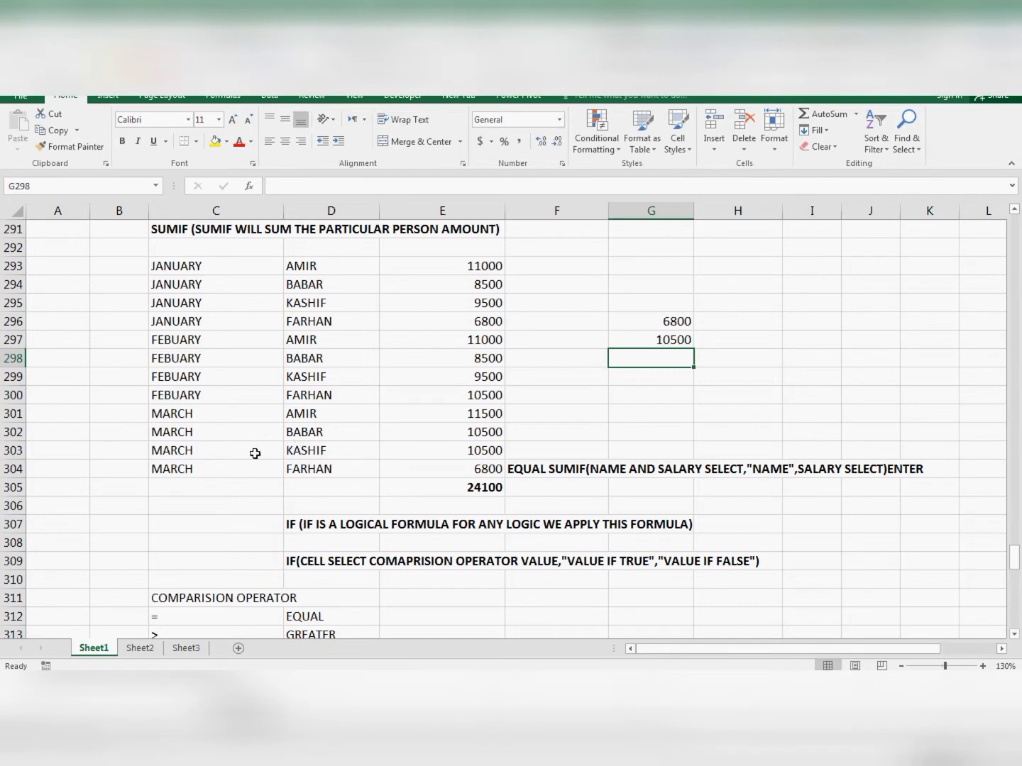
- Enter the same person's March amount, 6800, into G298
left_click(298, 471)
left_click(398, 467)
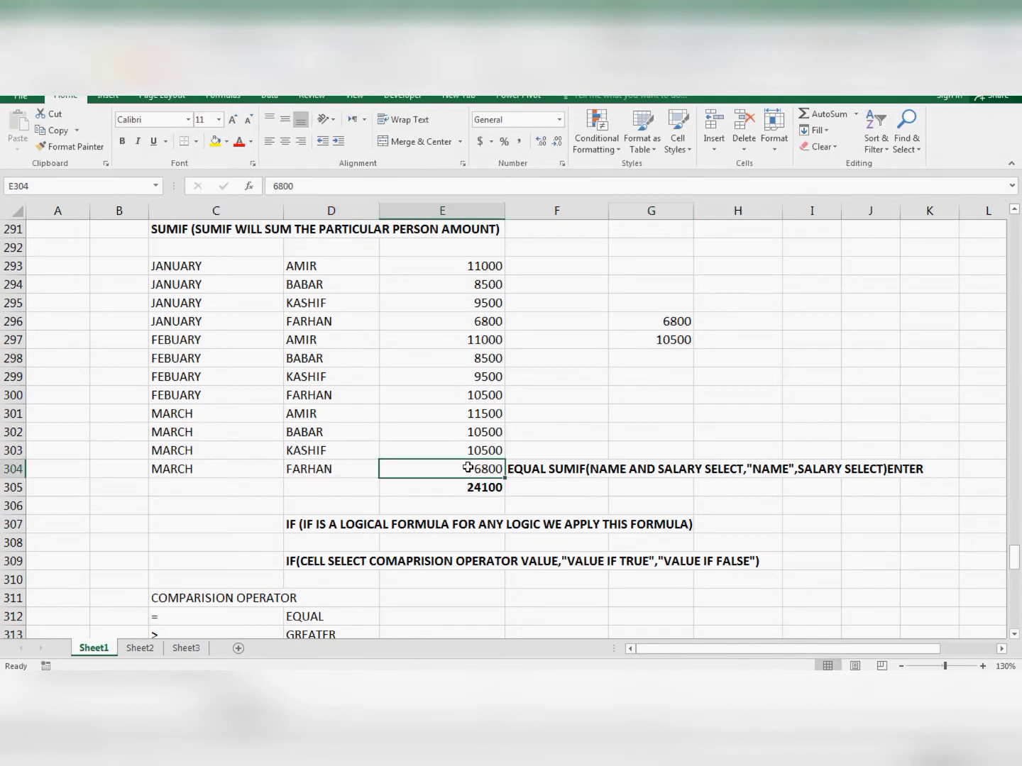
key("Right")
key("Right")
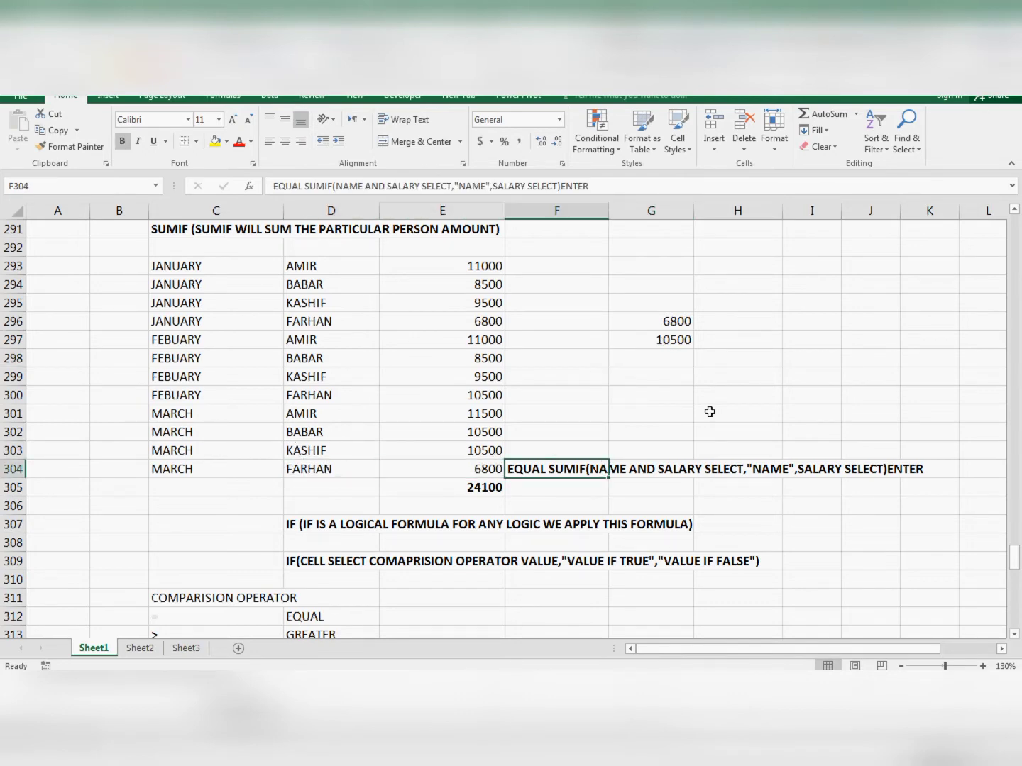
key("Up")
key("Up")
key("Up")
key("Up")
key("Up")
key("Up")
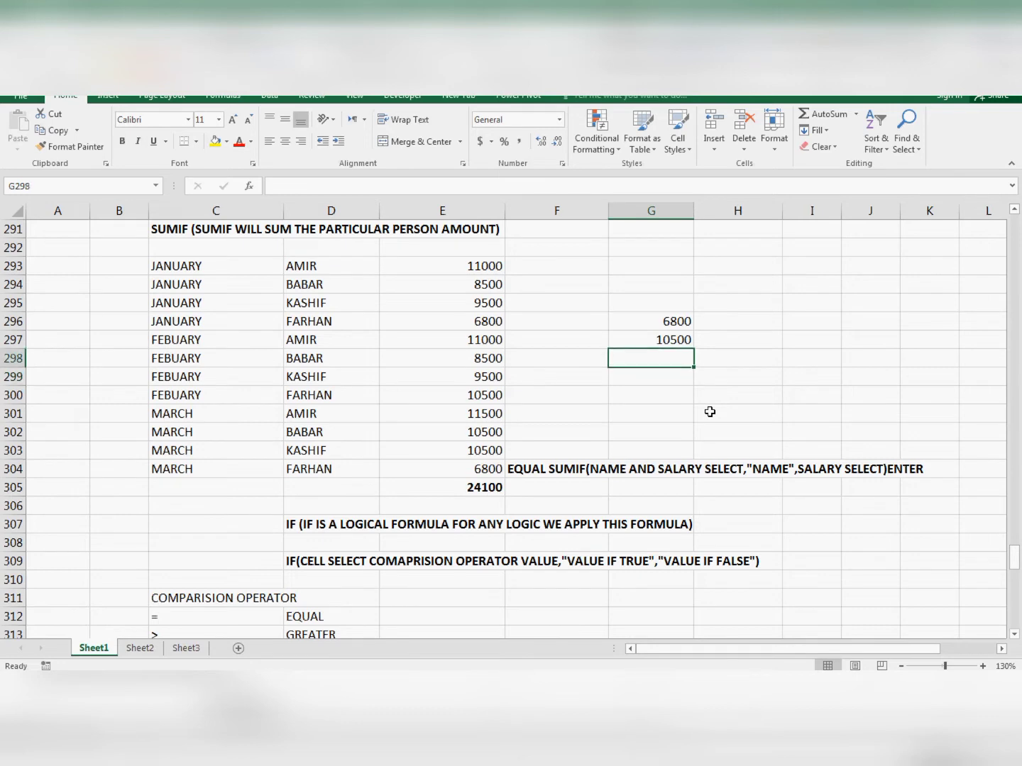
type("6800")
key("ctrl+Return")
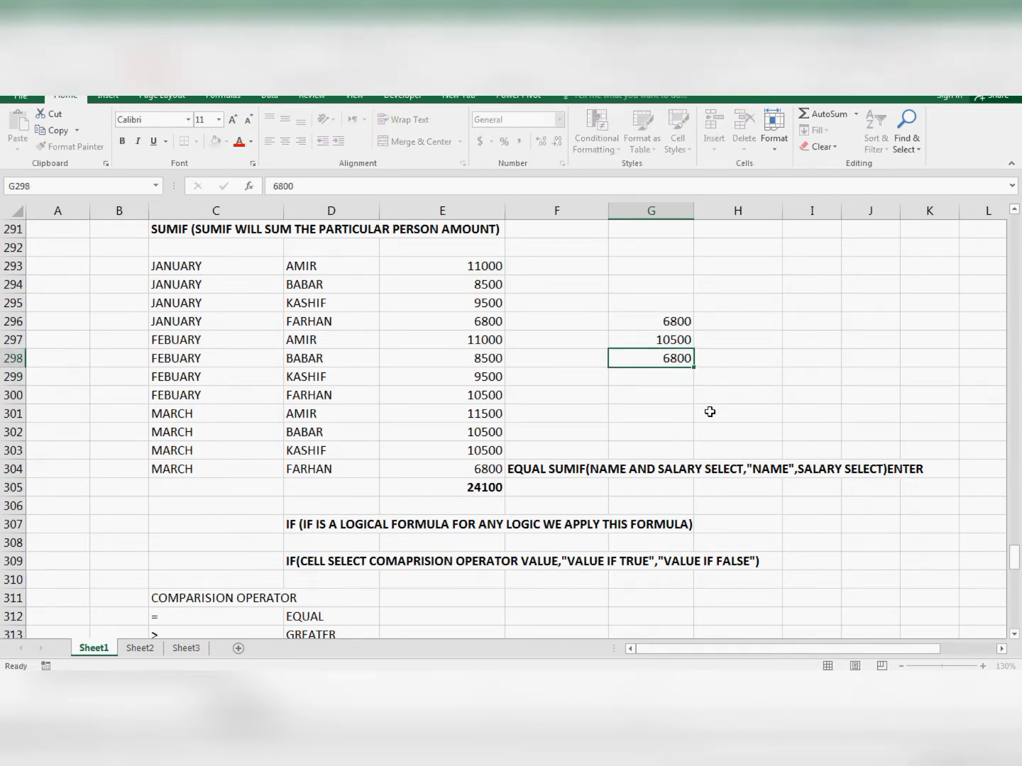
- Total the three check values in G299 with =SUM(G296:G298)
key("Return")
key("alt+equal")
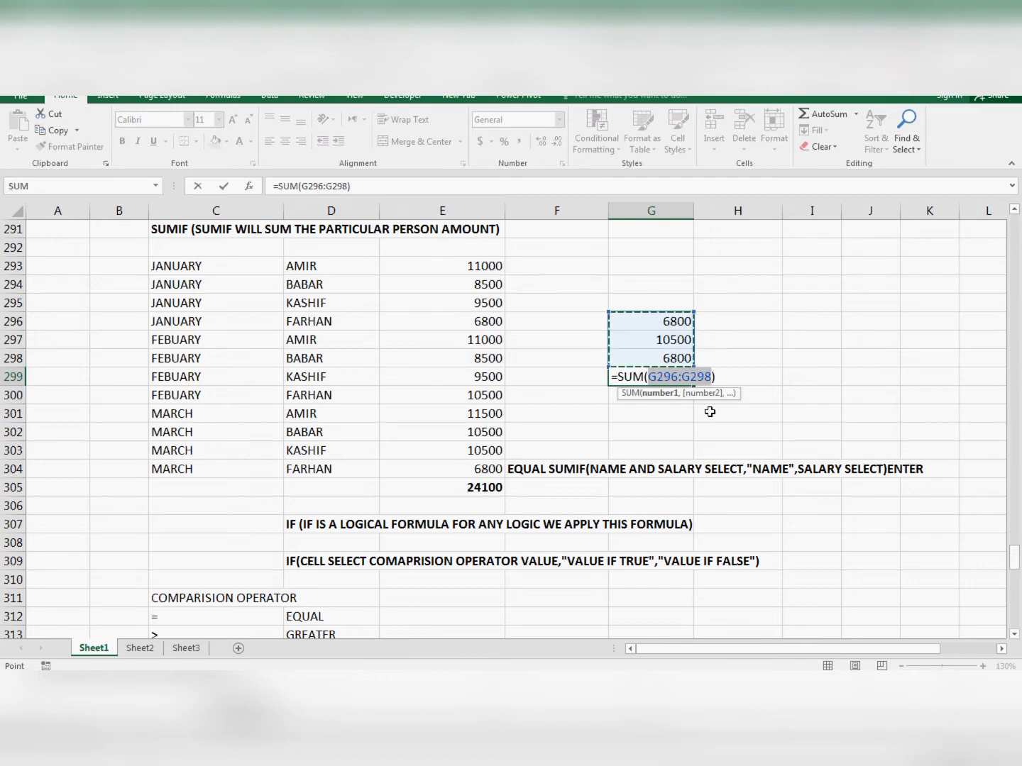
key("Return")
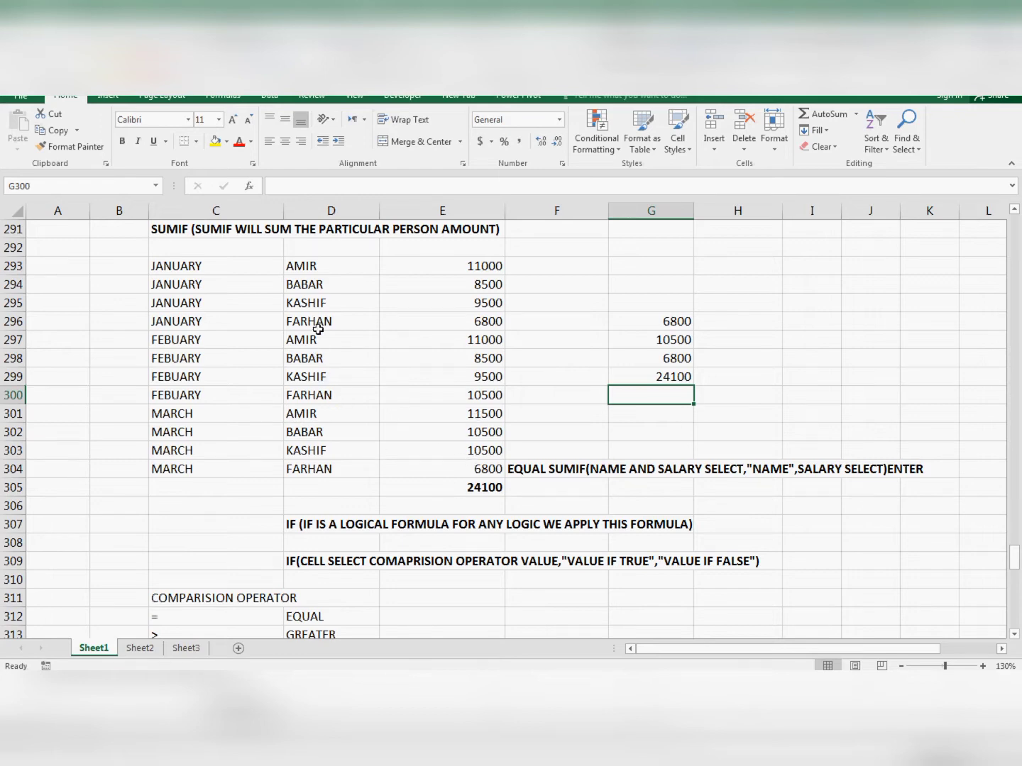
- Compare the SUMIF total in E305 with the manual sum and clear the check values in G295:G300
left_click(317, 328)
left_click(310, 394)
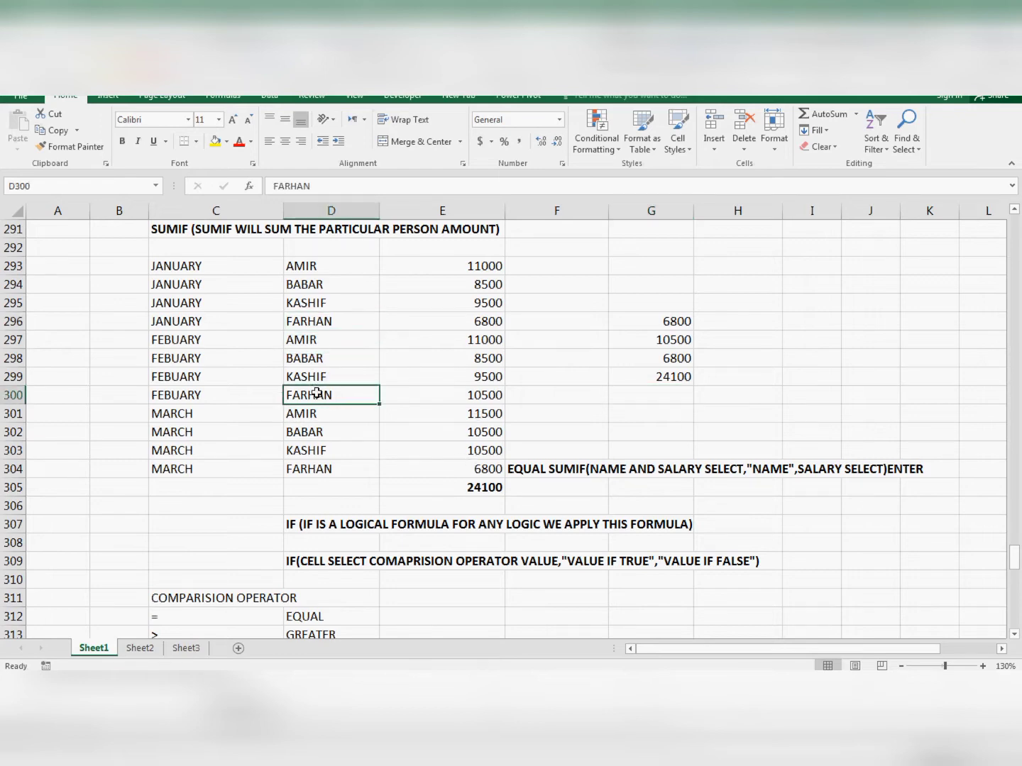
left_click(472, 308)
left_click(466, 373)
left_click(475, 491)
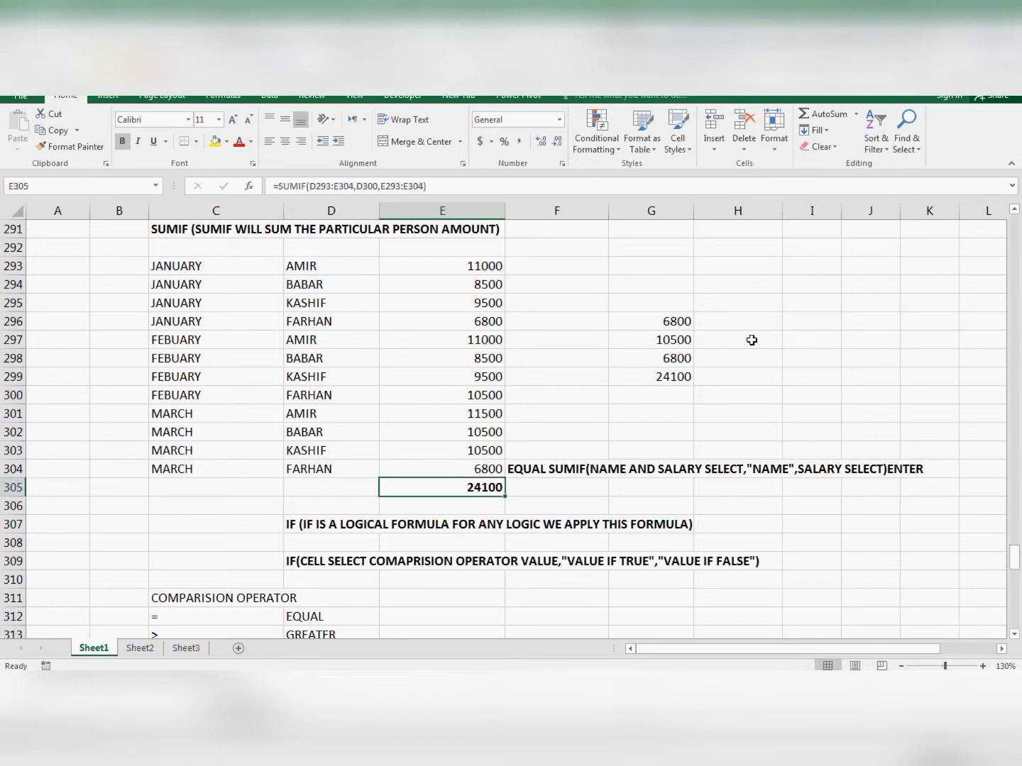
left_click_drag(677, 305, 667, 394)
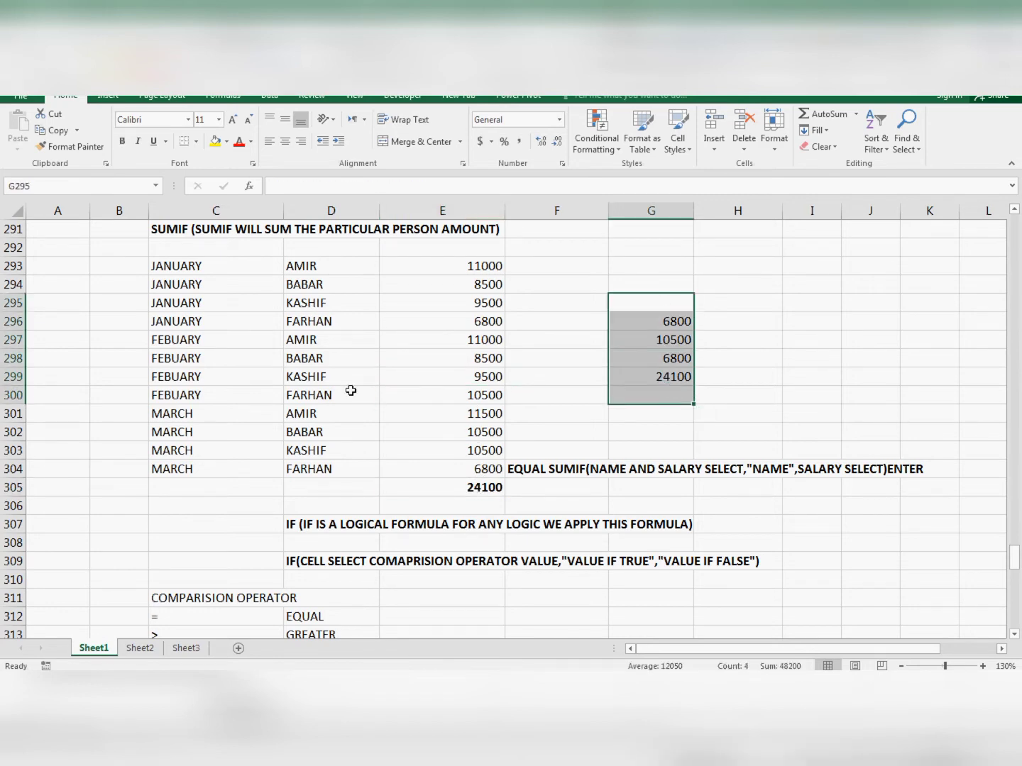
key("Delete")
- Review the name in D296 and its amount in E296 of the SUMIF data
key("Left")
key("Left")
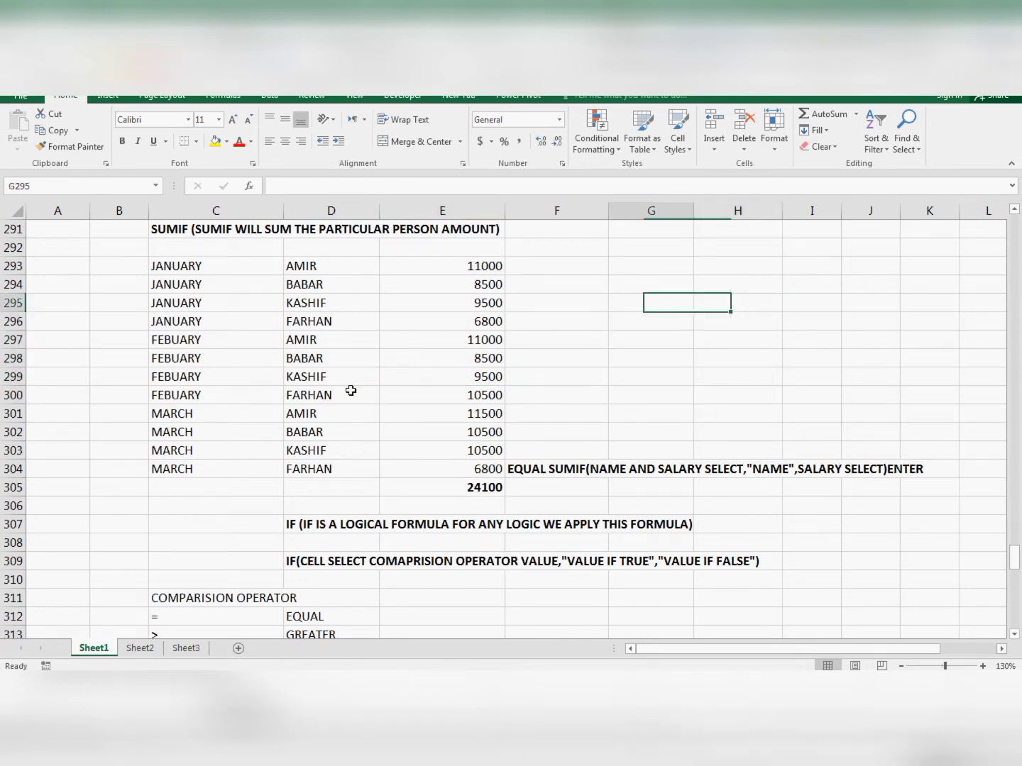
key("Left")
key("Down")
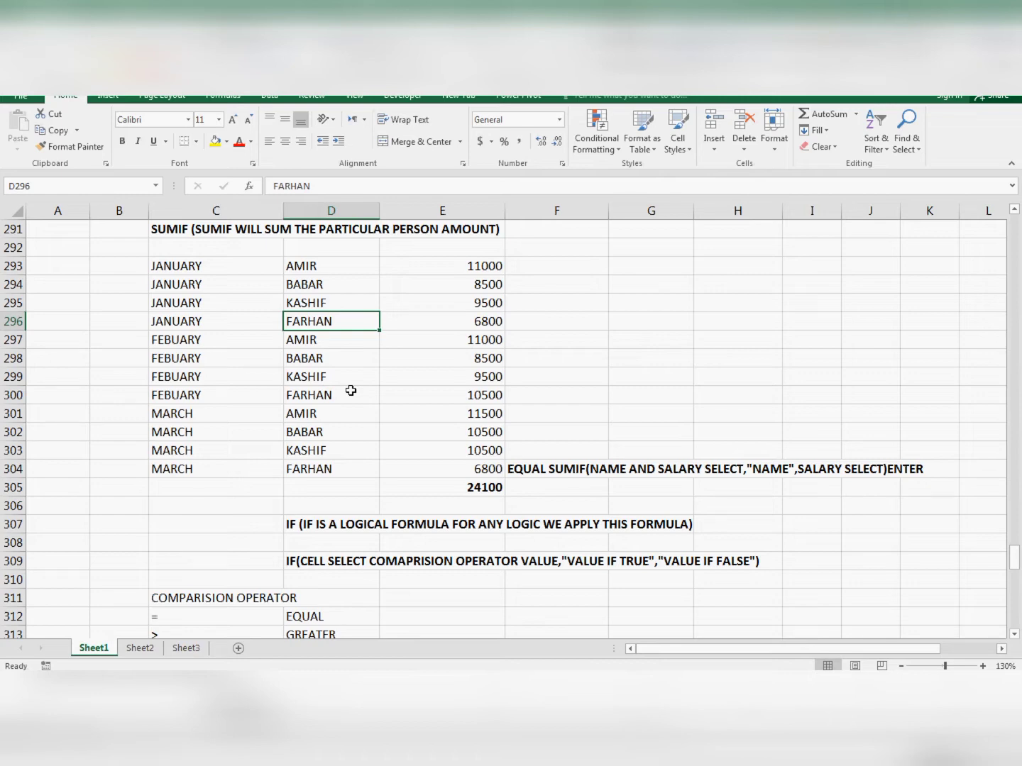
key("Down")
key("Up")
key("Down")
key("Right")
key("Up")
key("Left")
key("Right")
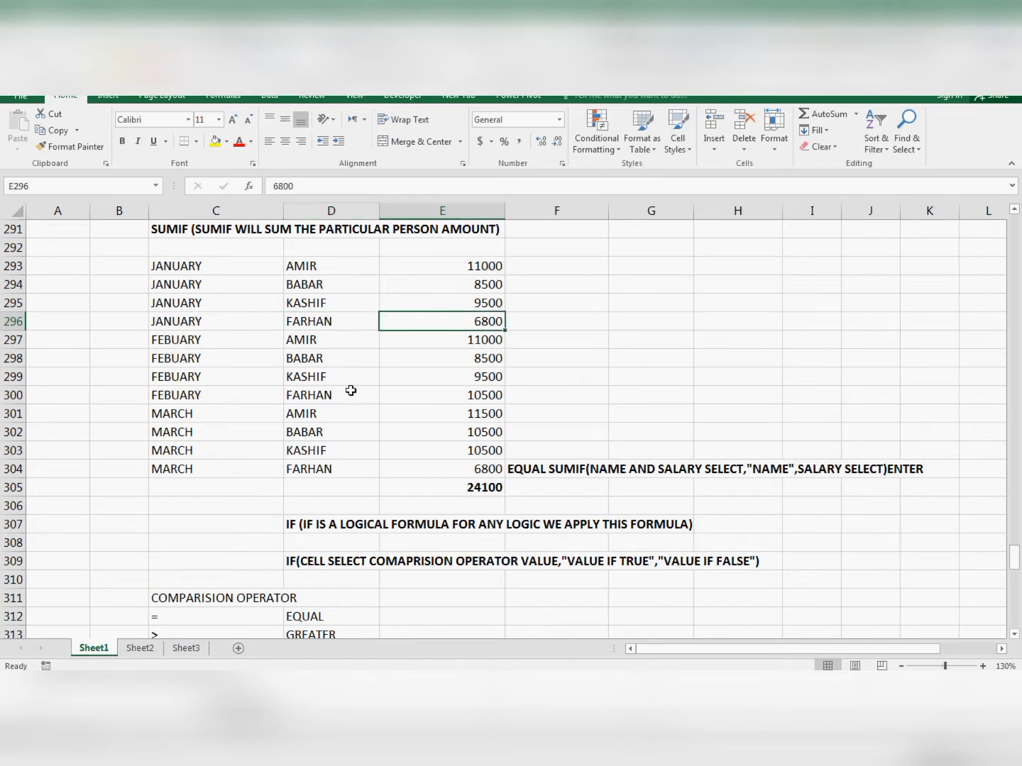
- Look through the IF section down to the one-cell examples in rows 323 to 325
key("Down")
key("Down")
key("Down")
key("Down")
key("Down")
key("Down")
key("Down")
key("Down")
key("Down")
key("Down")
key("Down")
key("Down")
key("Down")
key("Down")
key("Down")
key("Down")
key("Down")
key("Down")
key("Down")
key("Down")
key("Down")
key("Down")
key("Down")
key("Down")
key("Down")
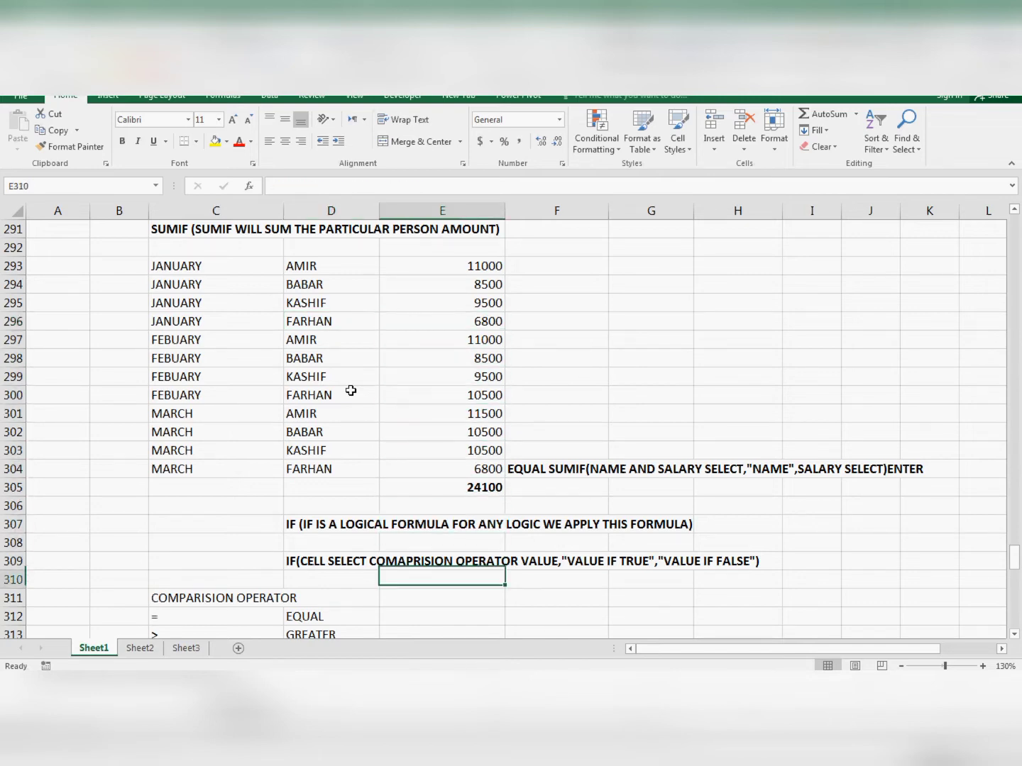
key("Down")
key("Down")
key("Down")
key("Down")
key("Down")
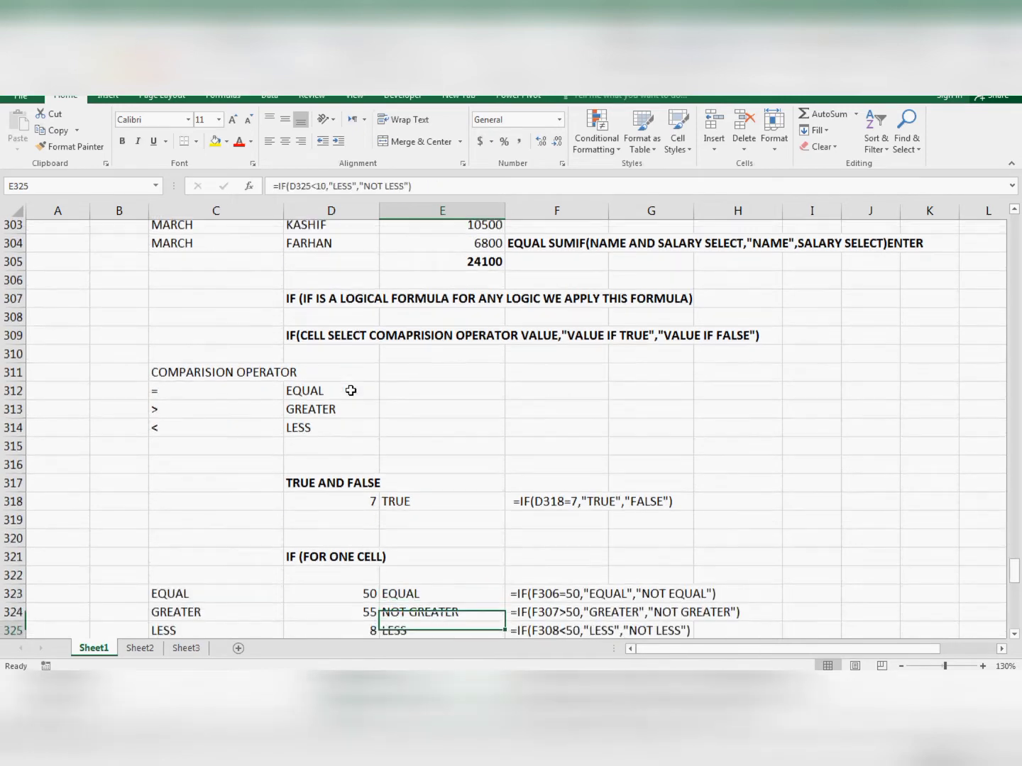
- Read the description of the IF formula in row 307
key("Up")
key("Up")
key("Up")
key("Up")
key("Up")
key("Up")
key("Up")
key("Up")
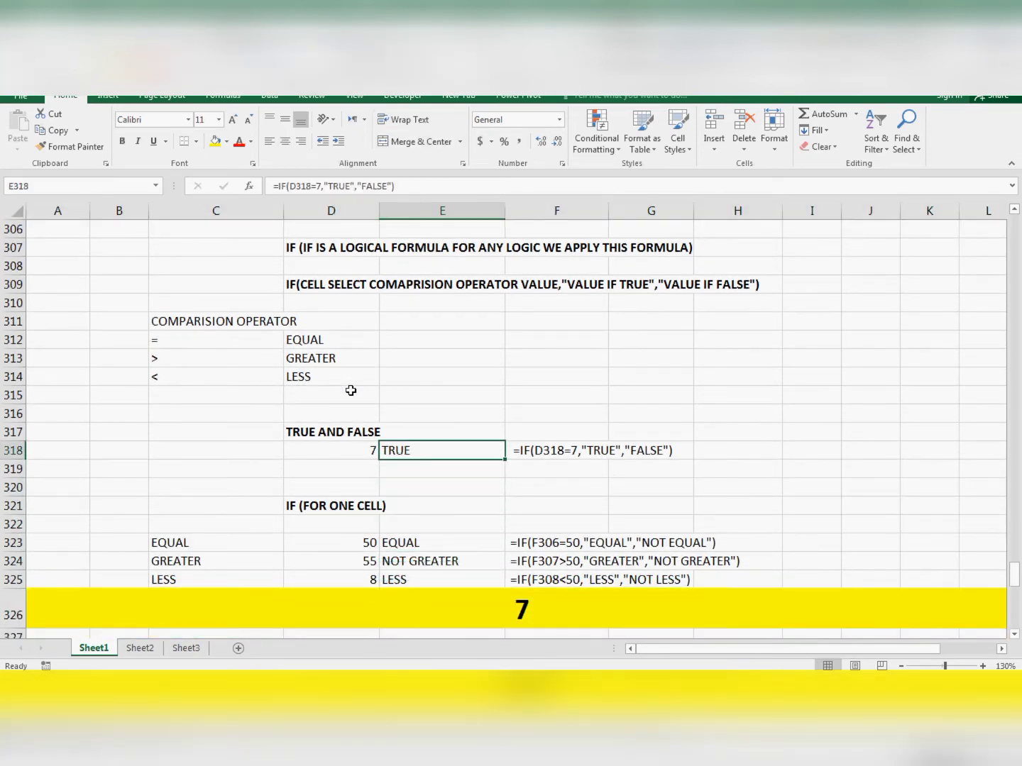
key("Up")
key("Up")
key("Up")
key("Up")
key("Up")
key("Up")
key("Up")
key("Up")
key("Up")
key("Up")
key("Up")
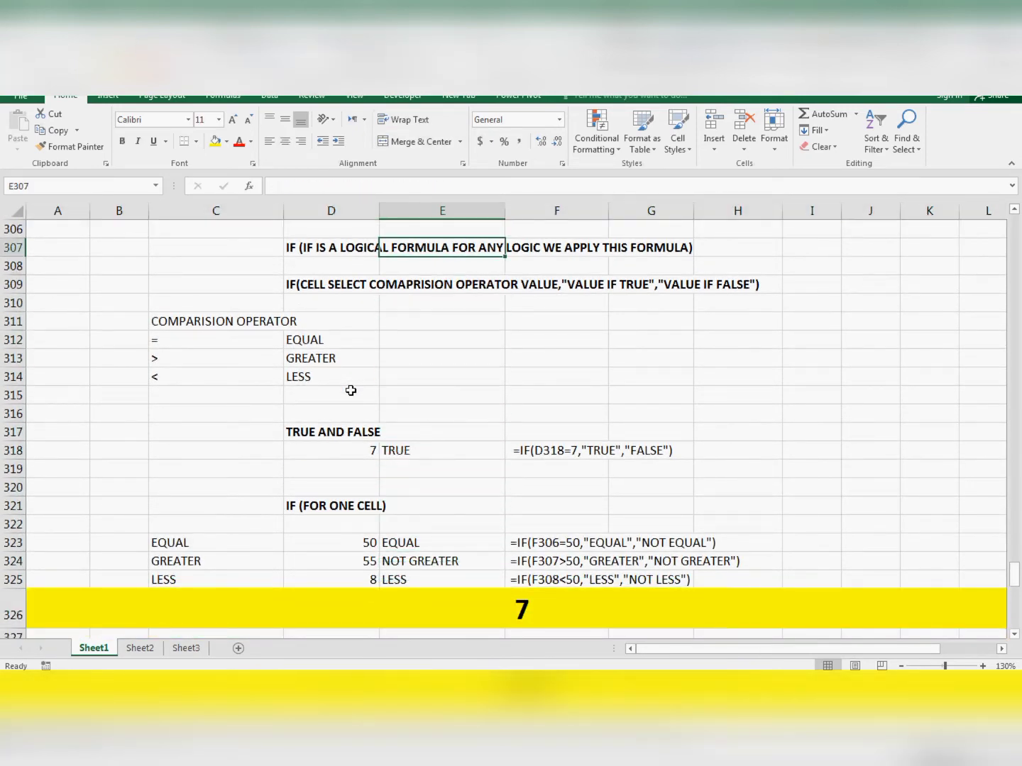
key("Left")
key("Left")
key("Right")
key("Right")
key("Right")
key("Left")
key("Right")
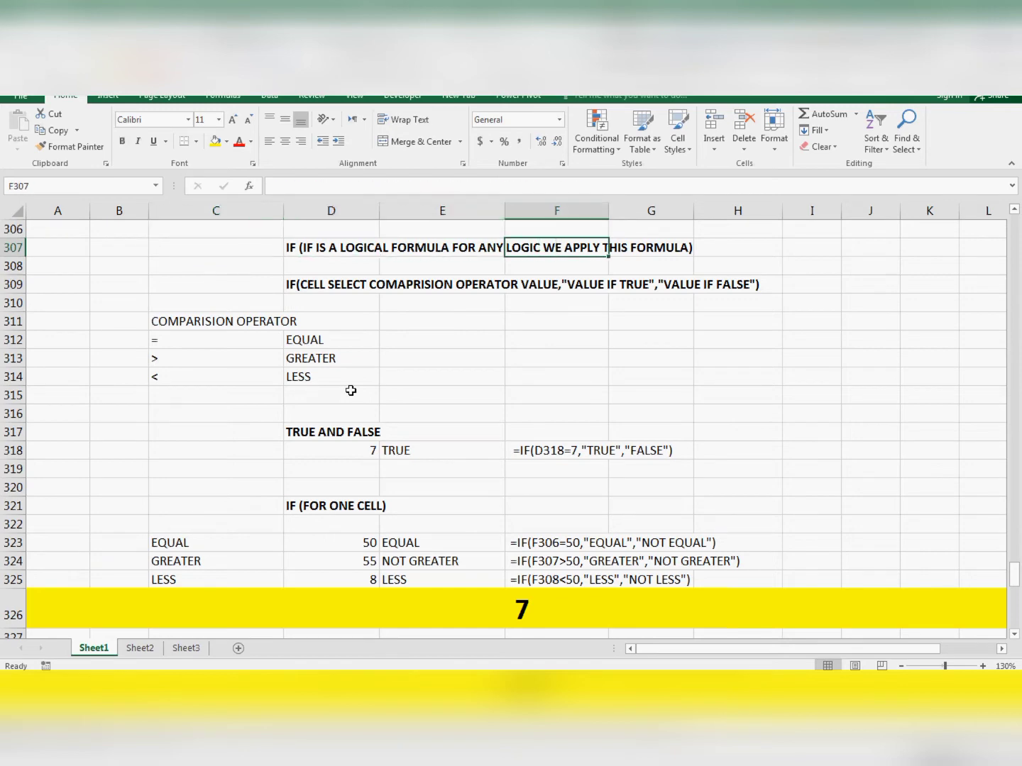
key("Right")
key("Right")
key("Left")
key("Left")
key("Left")
key("Left")
key("Left")
key("Right")
key("Right")
key("Right")
key("Right")
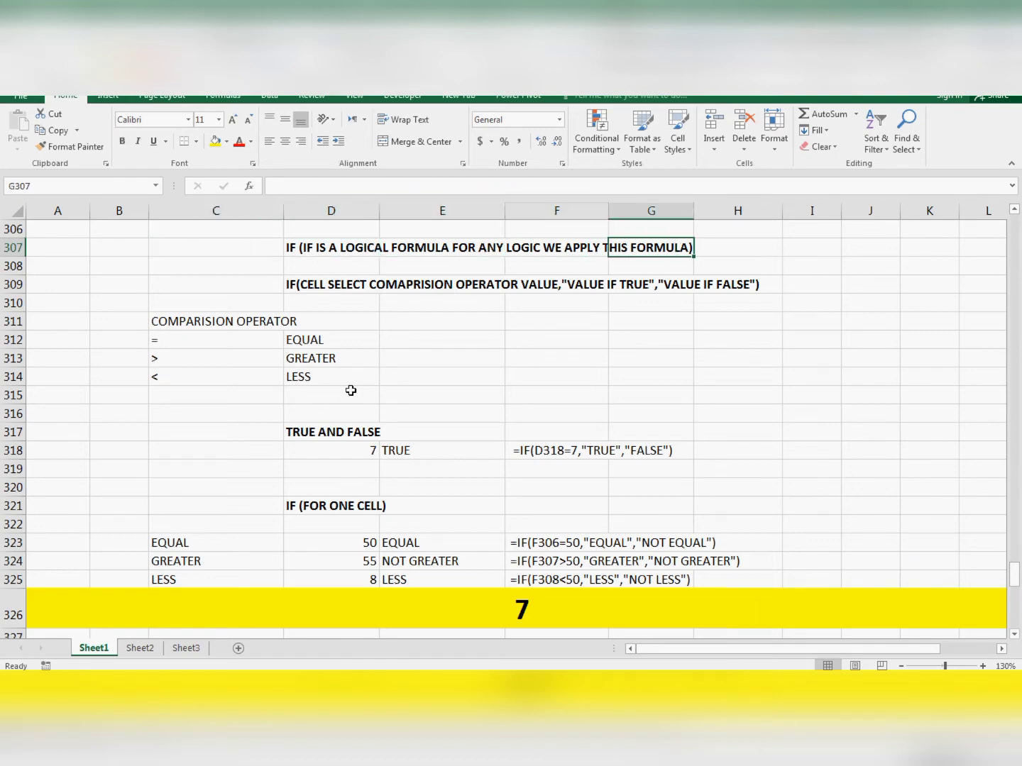
- Examine the comparison operators for equal, greater and less in C312:D314
key("Down")
key("Down")
key("Down")
key("Down")
key("Down")
key("Down")
key("Left")
key("Left")
key("Left")
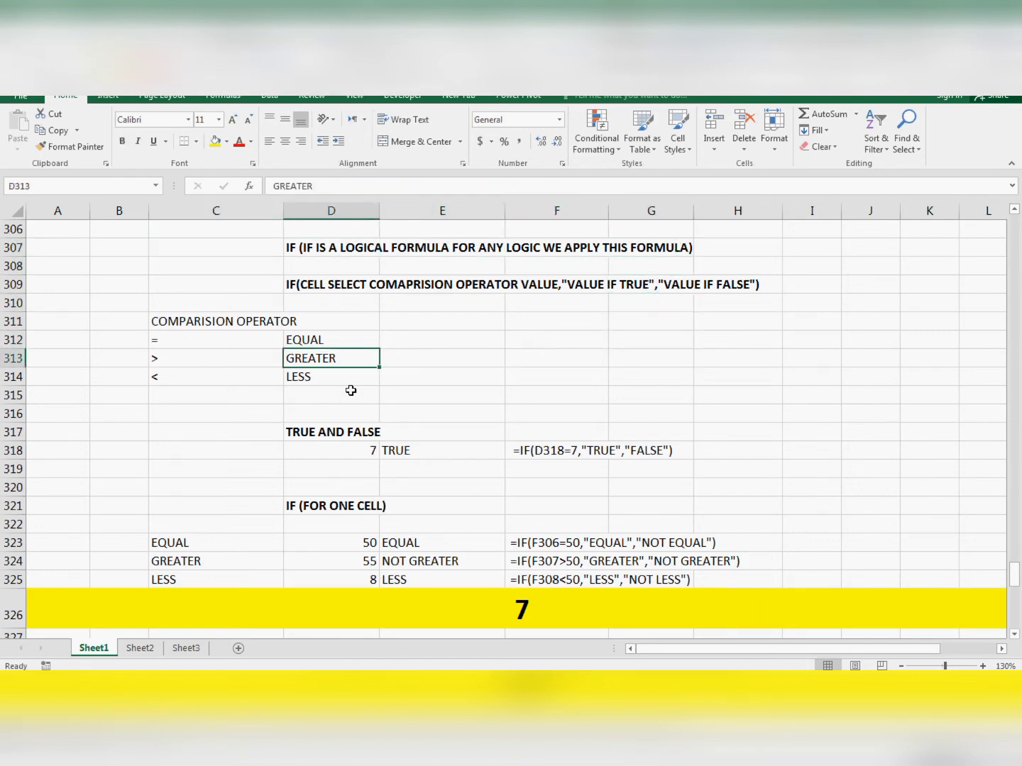
key("Up")
key("Left")
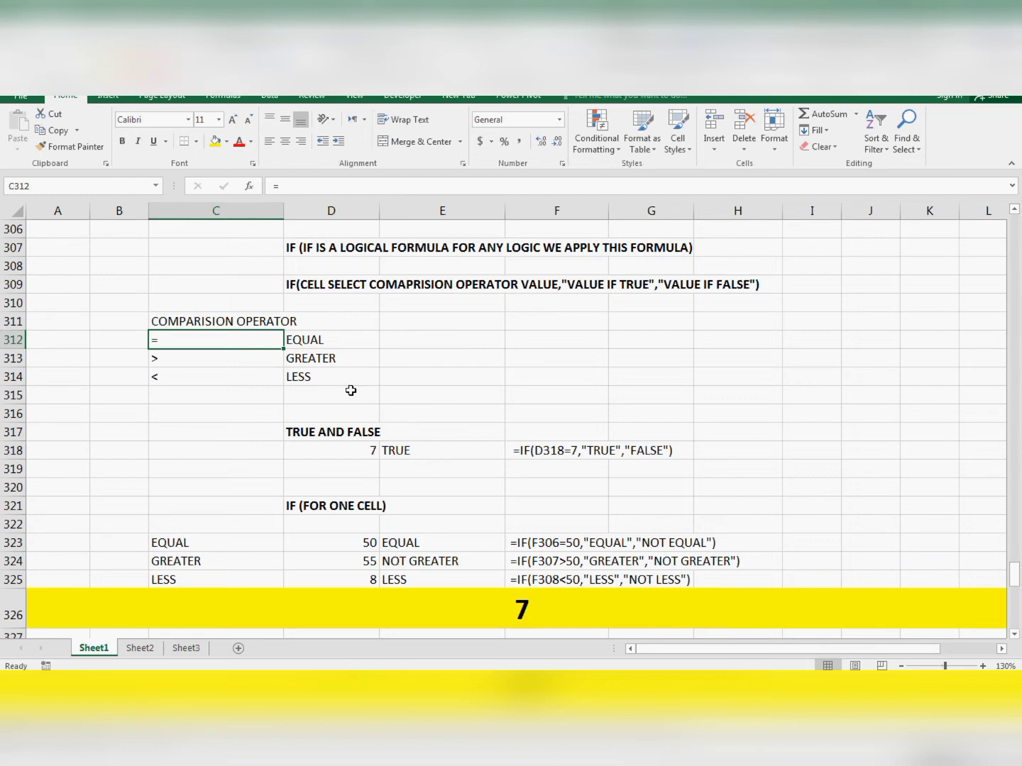
key("Right")
key("Left")
key("Down")
key("Right")
key("Left")
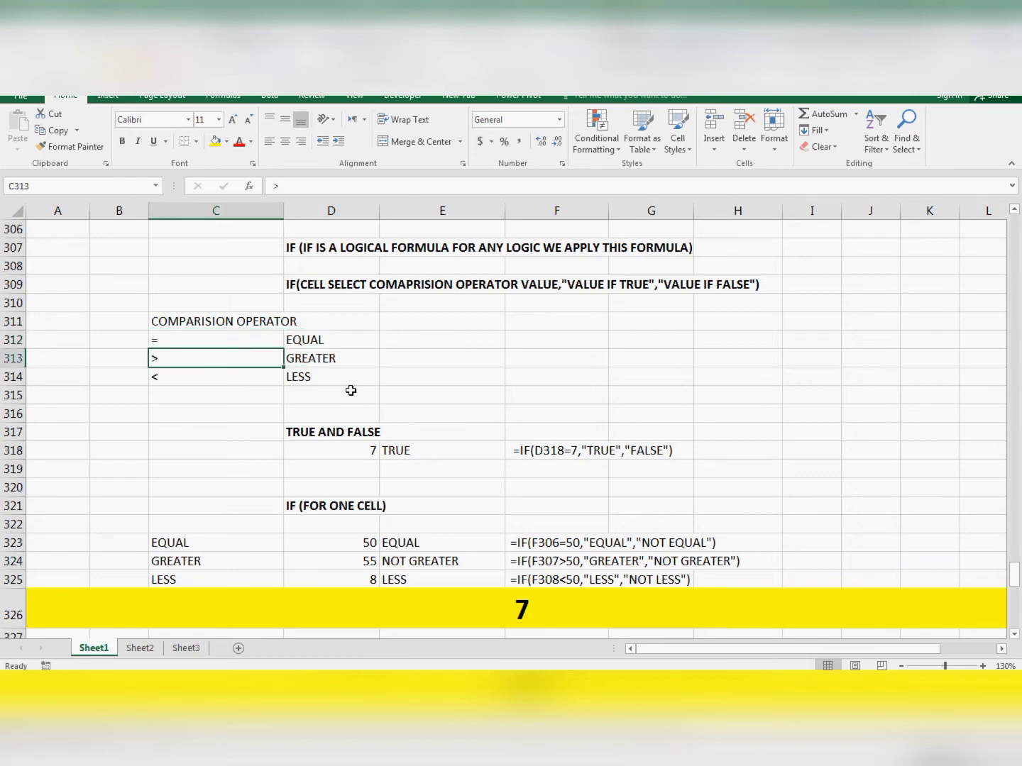
key("Down")
key("Right")
key("Right")
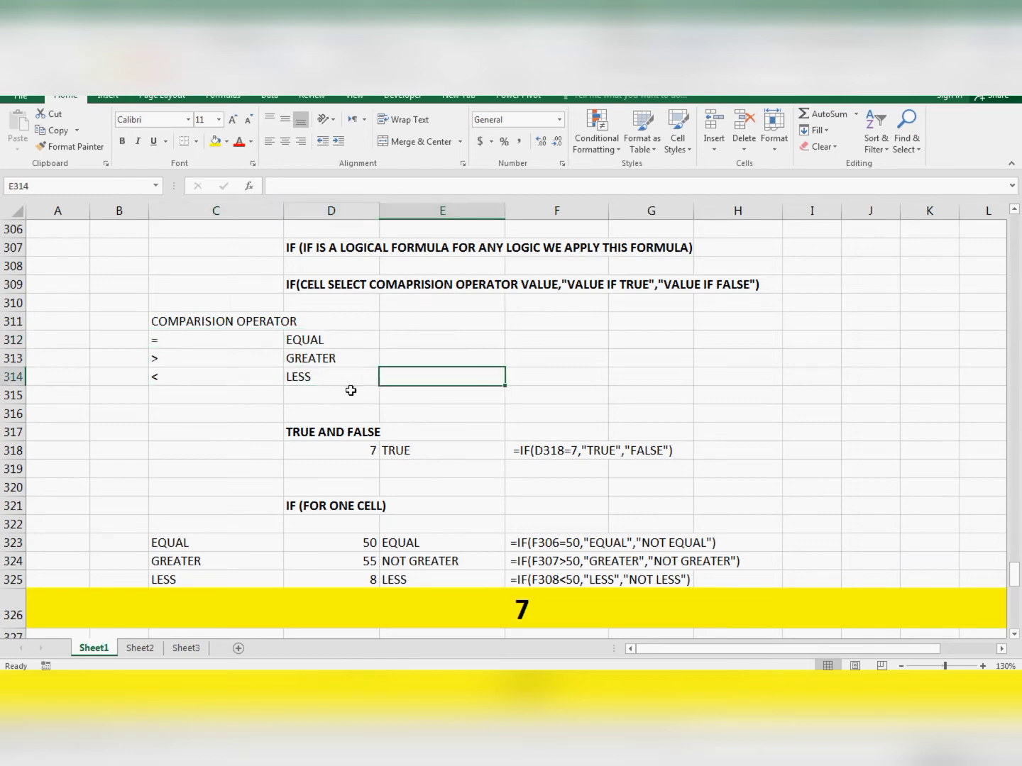
- Clear the IF formula from E318 in the TRUE AND FALSE example and reselect that cell
key("Down")
key("Down")
key("Down")
key("Down")
key("Down")
key("Up")
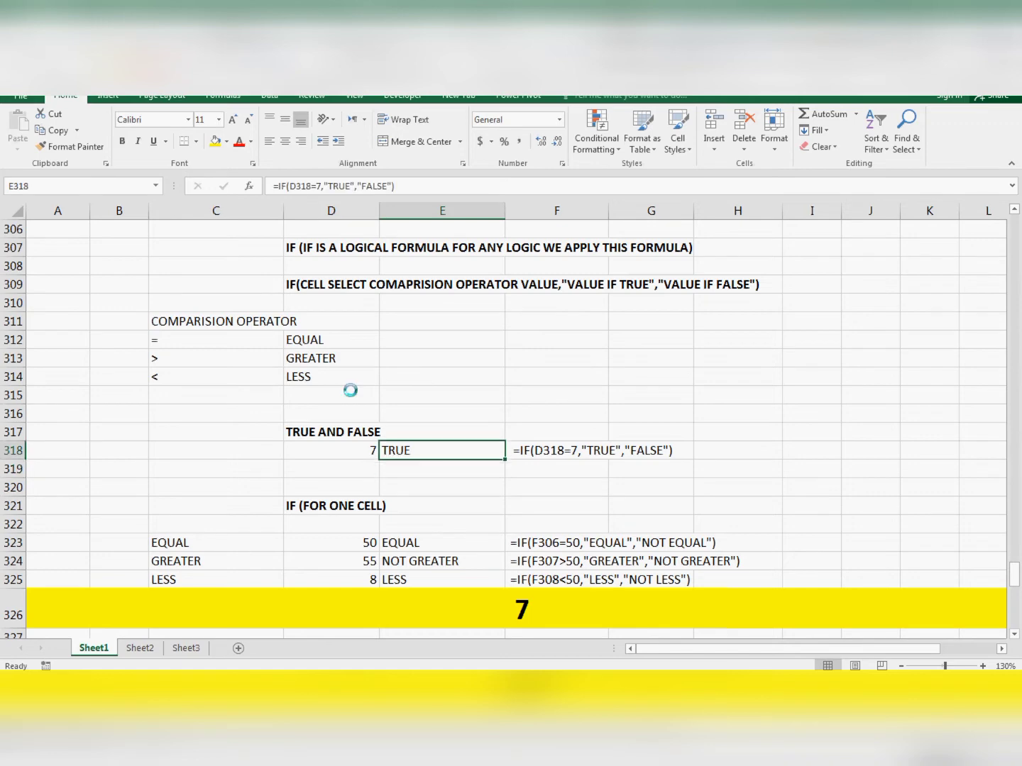
key("Delete")
key("End")
key("Up")
key("Down")
key("Down")
key("Down")
key("Down")
key("Down")
key("Down")
key("Down")
key("Down")
key("Down")
key("Down")
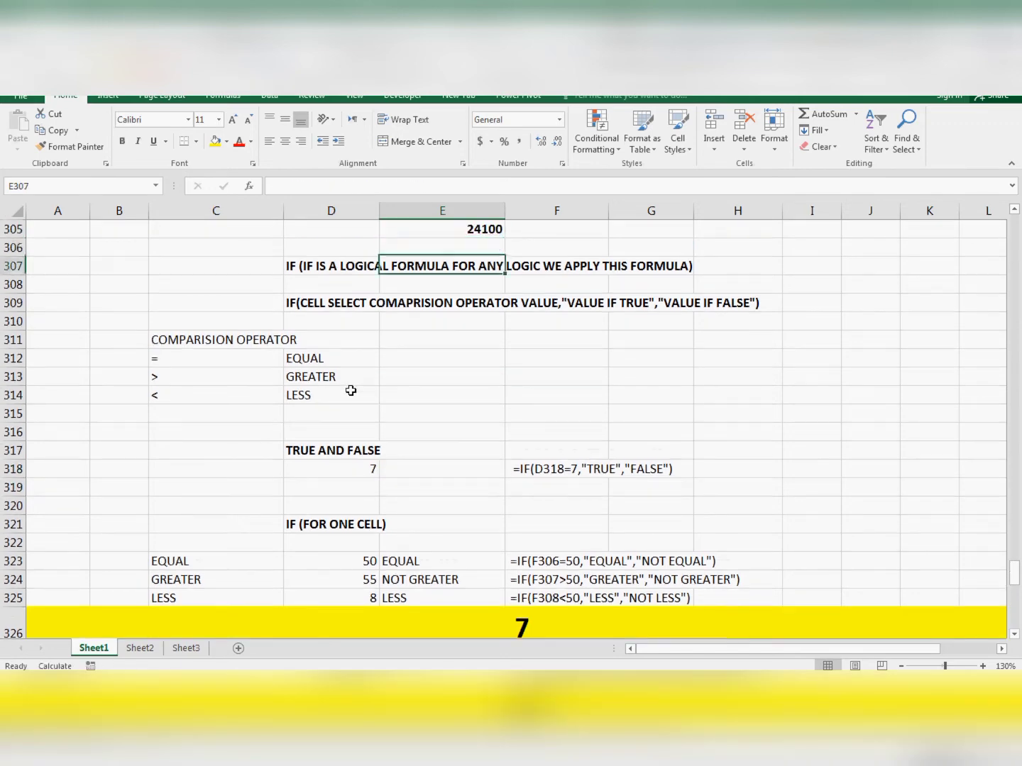
key("Down")
key("Down")
key("Down")
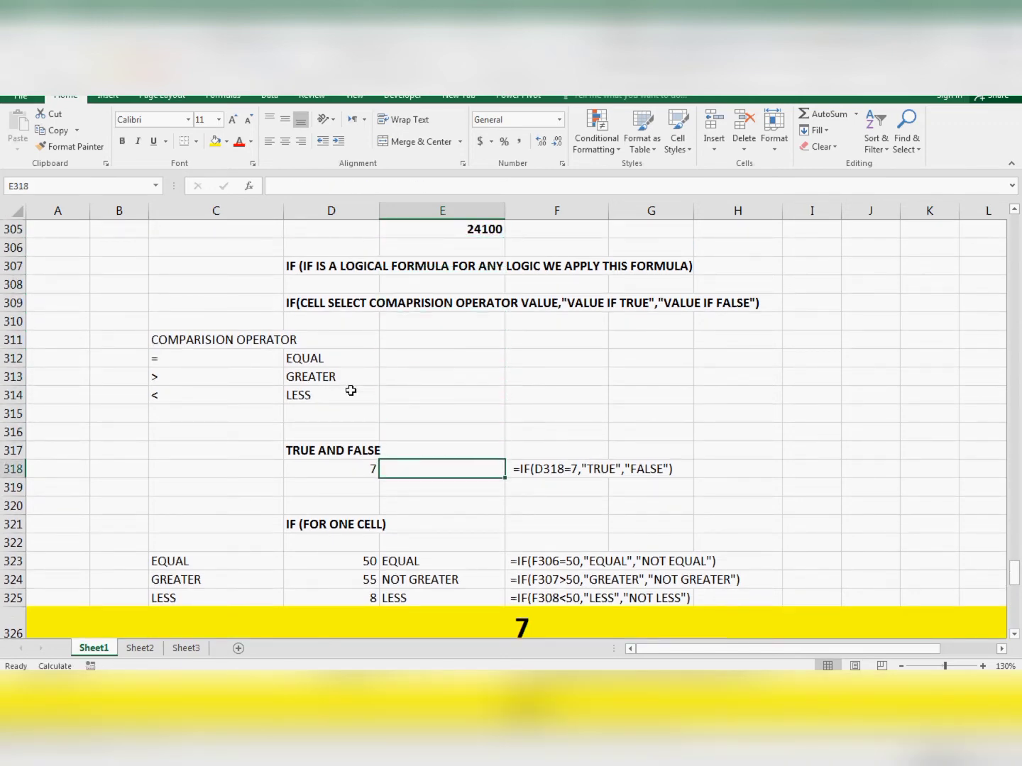
- Enter =IF(D318=7,"TRUE","FALSE") in E318 to test whether the value in D318 equals 7
type("=if")
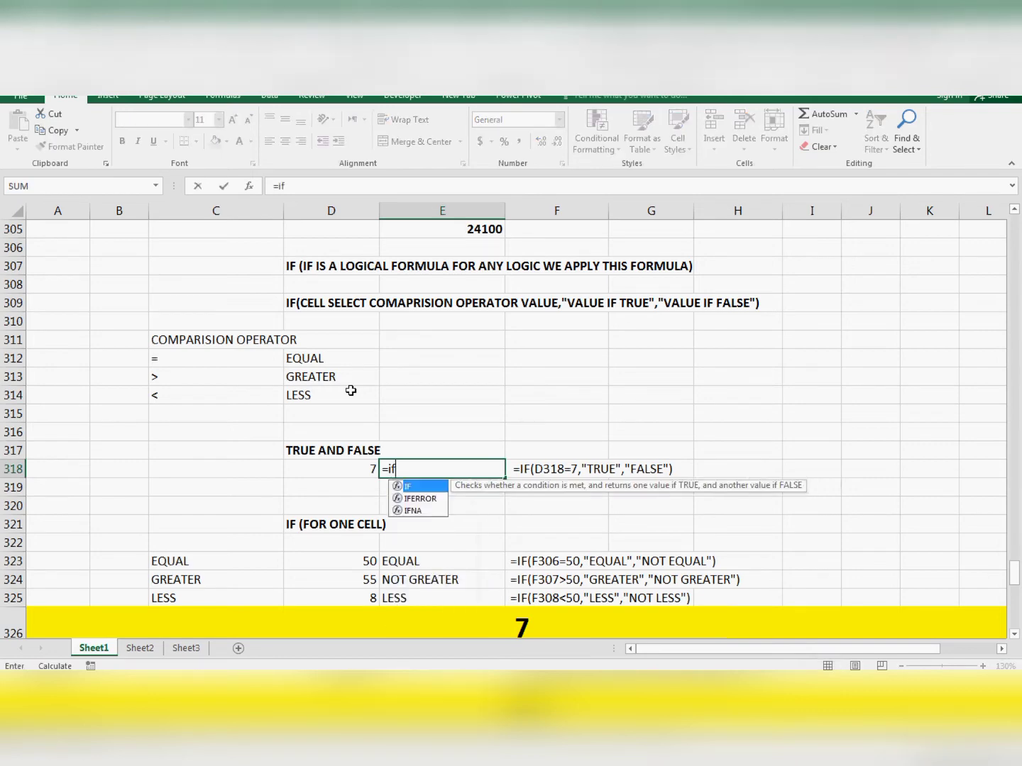
type("(")
key("Left")
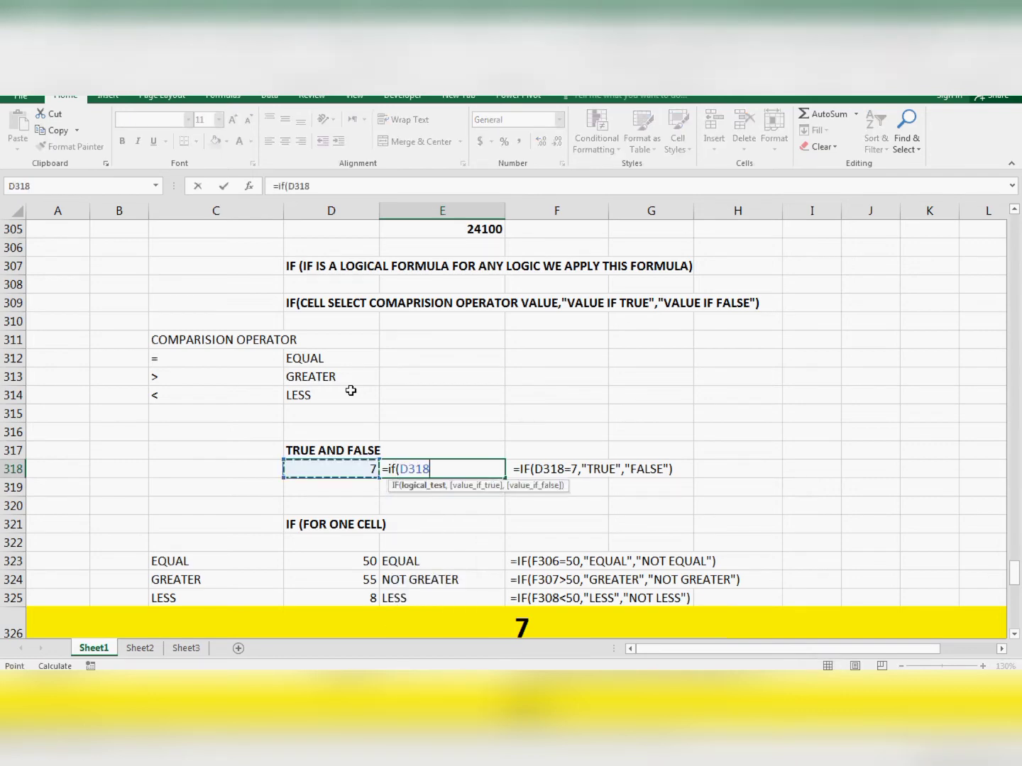
type("=")
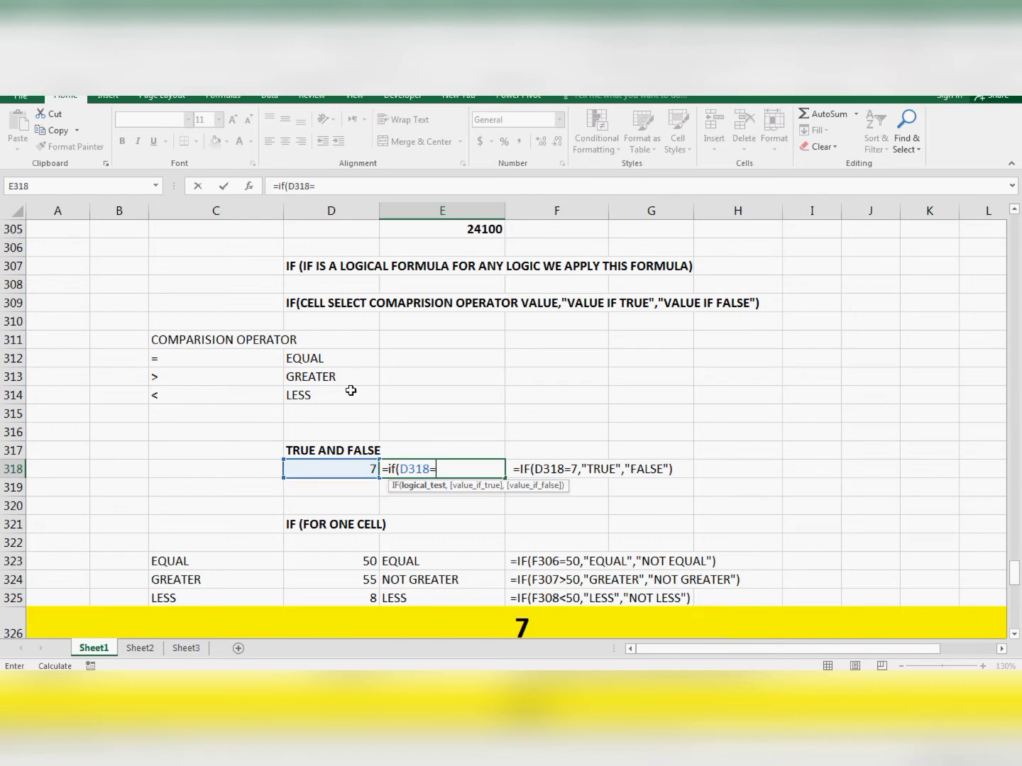
type("7,")
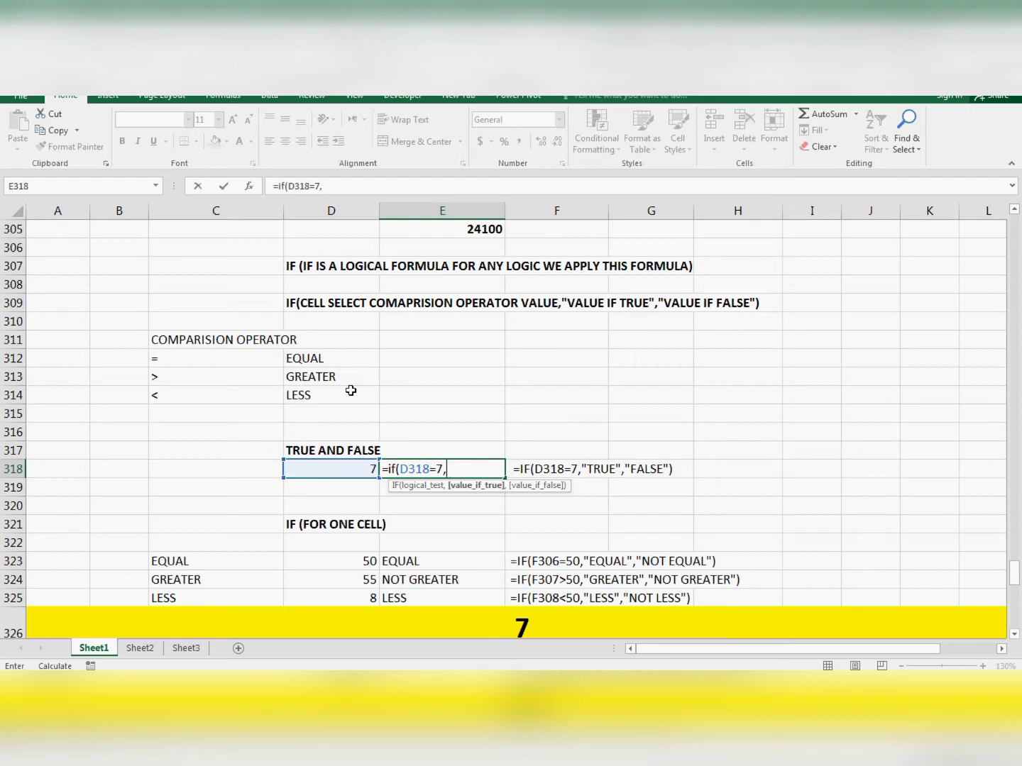
type("\"TRUE\",")
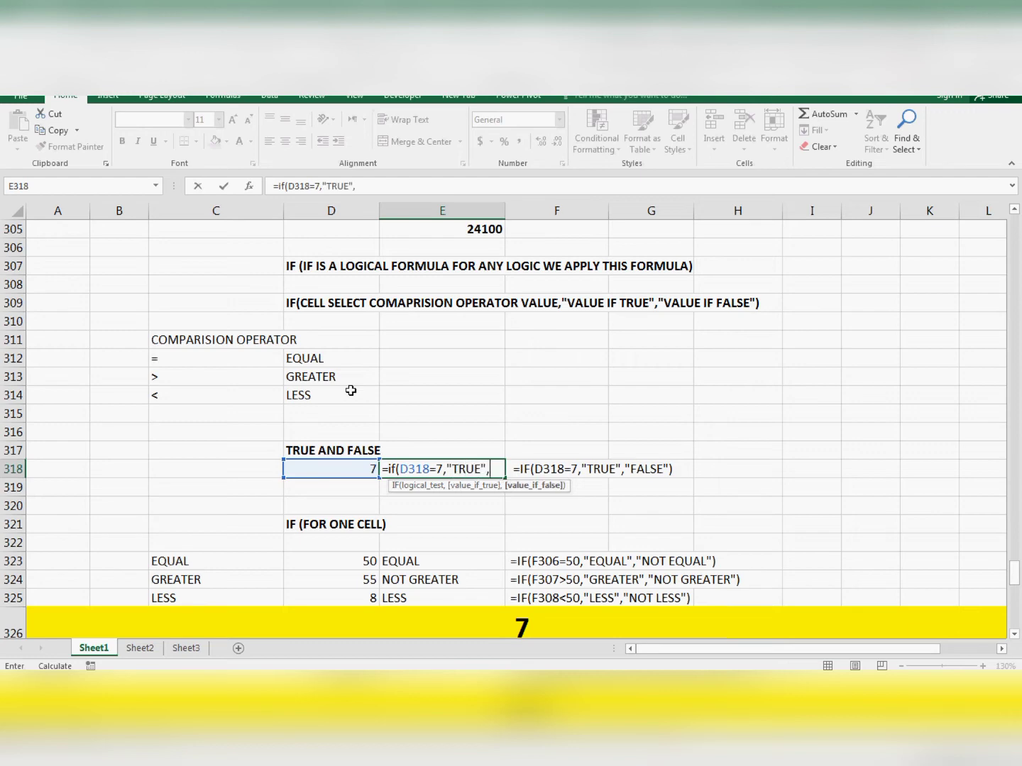
type("\"FASLE")
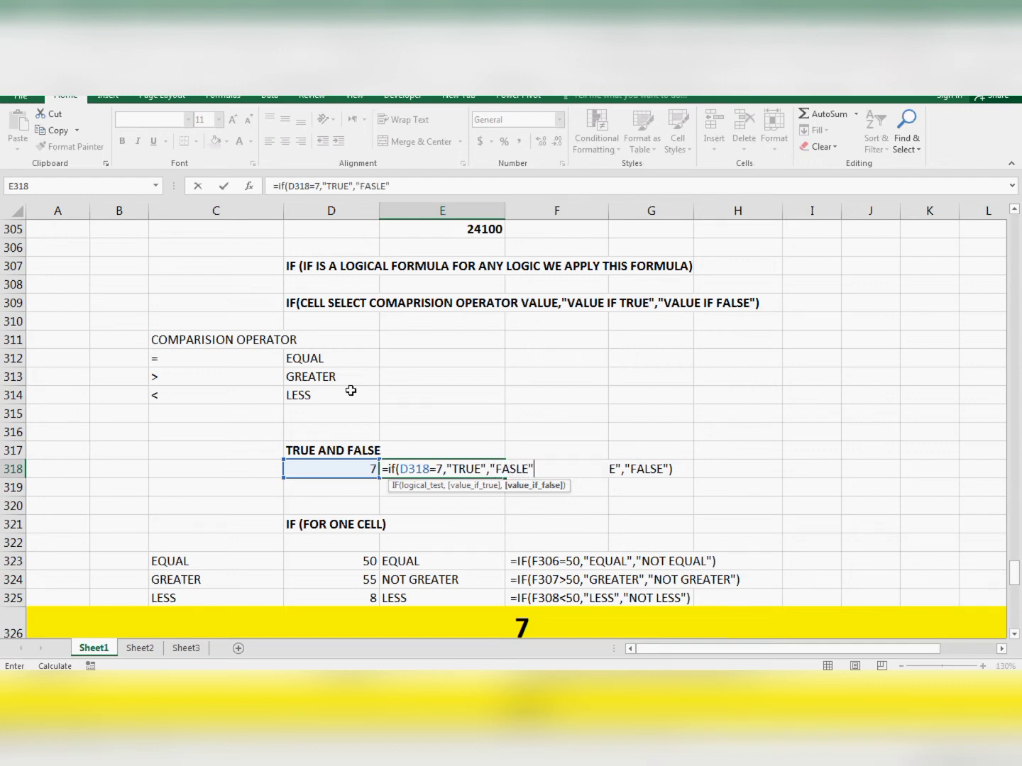
key("BackSpace")
key("BackSpace")
key("BackSpace")
type("LSE\")")
key("Return")
- Test the IF formula by setting D318 to 5 and to 8
key("Up")
key("Left")
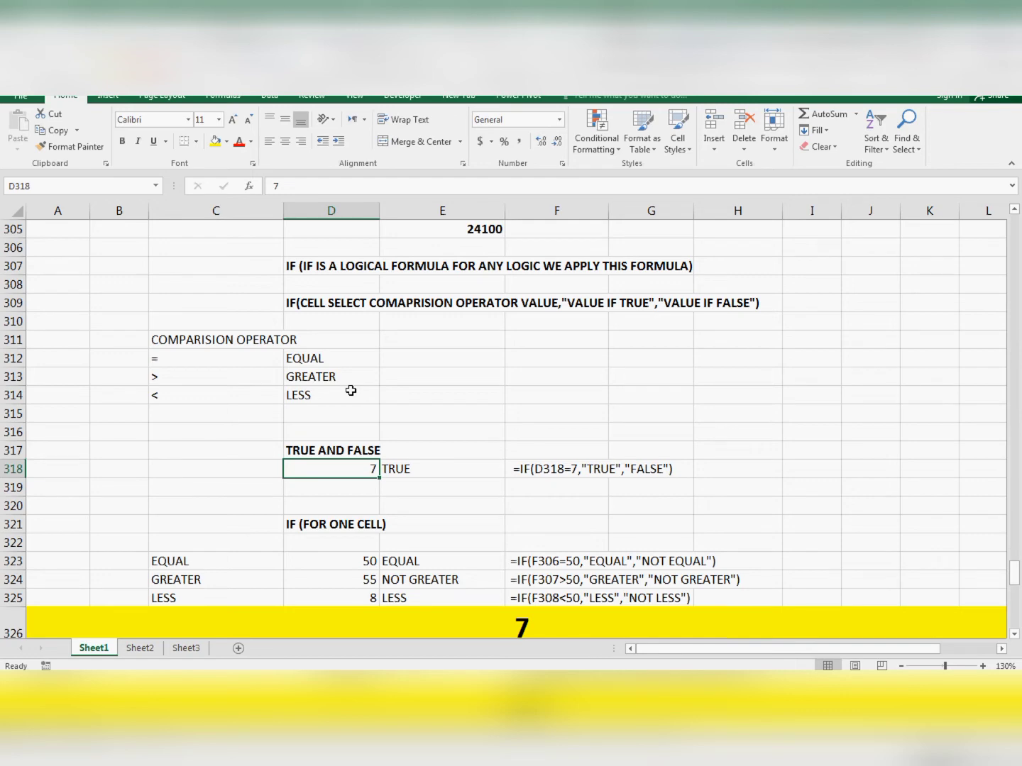
type("5")
key("Return")
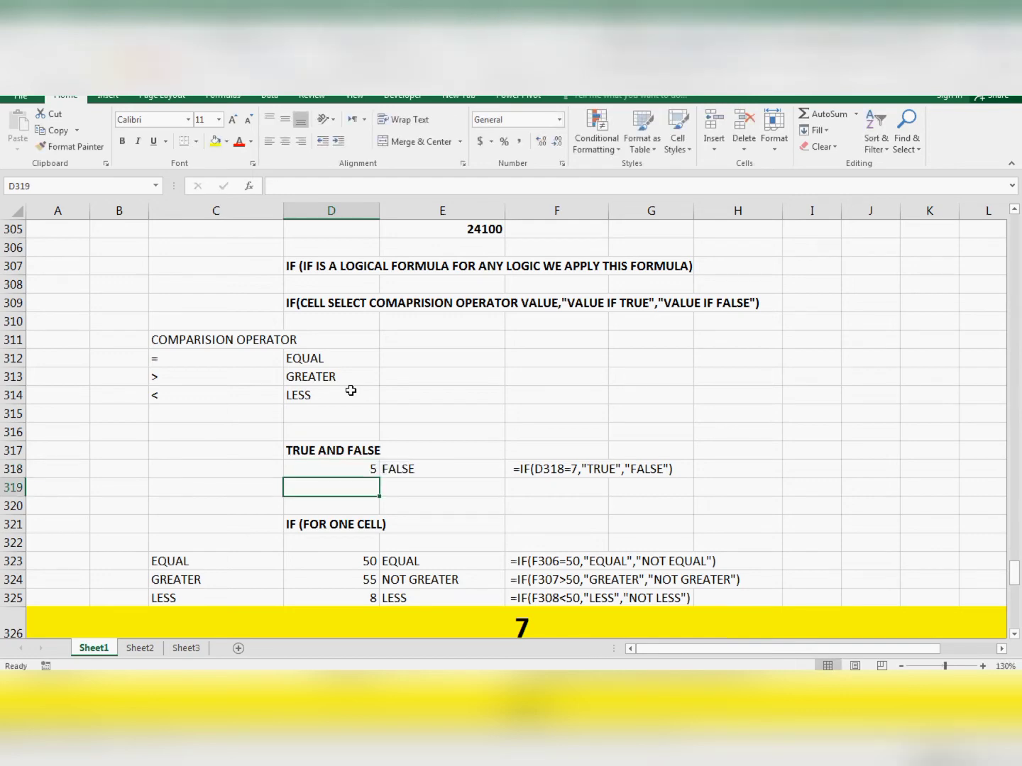
key("Up")
type("8")
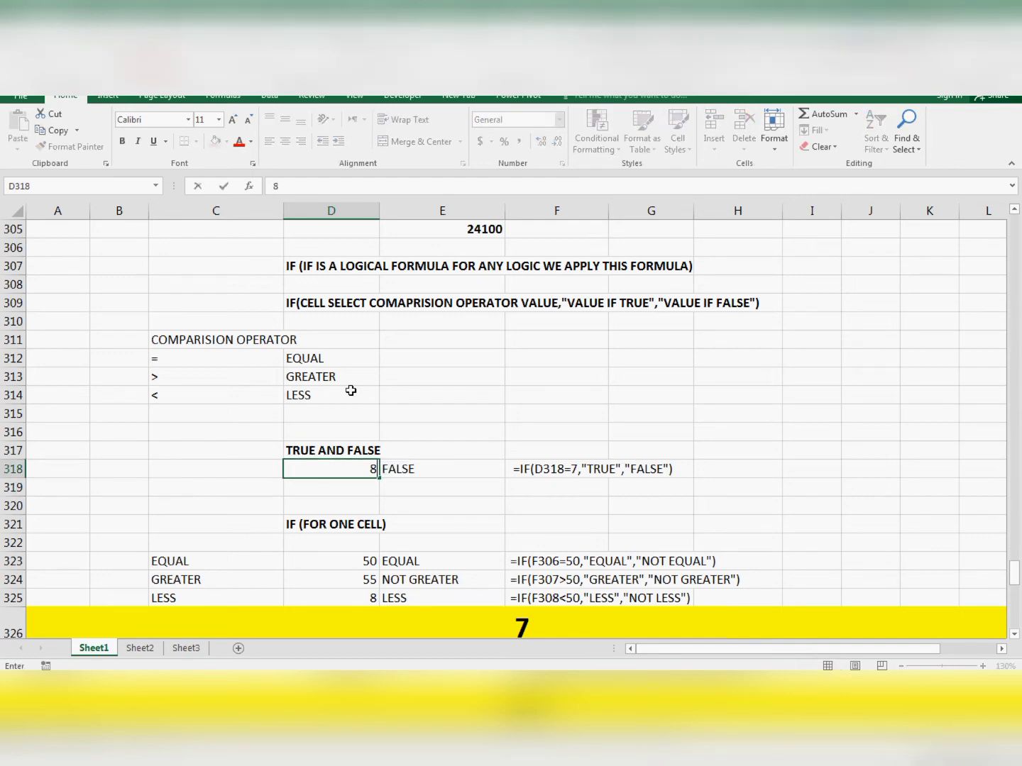
key("Return")
- Replace the heading in D317 with 2 and set D318 back to 7
key("Up")
key("Up")
type("2")
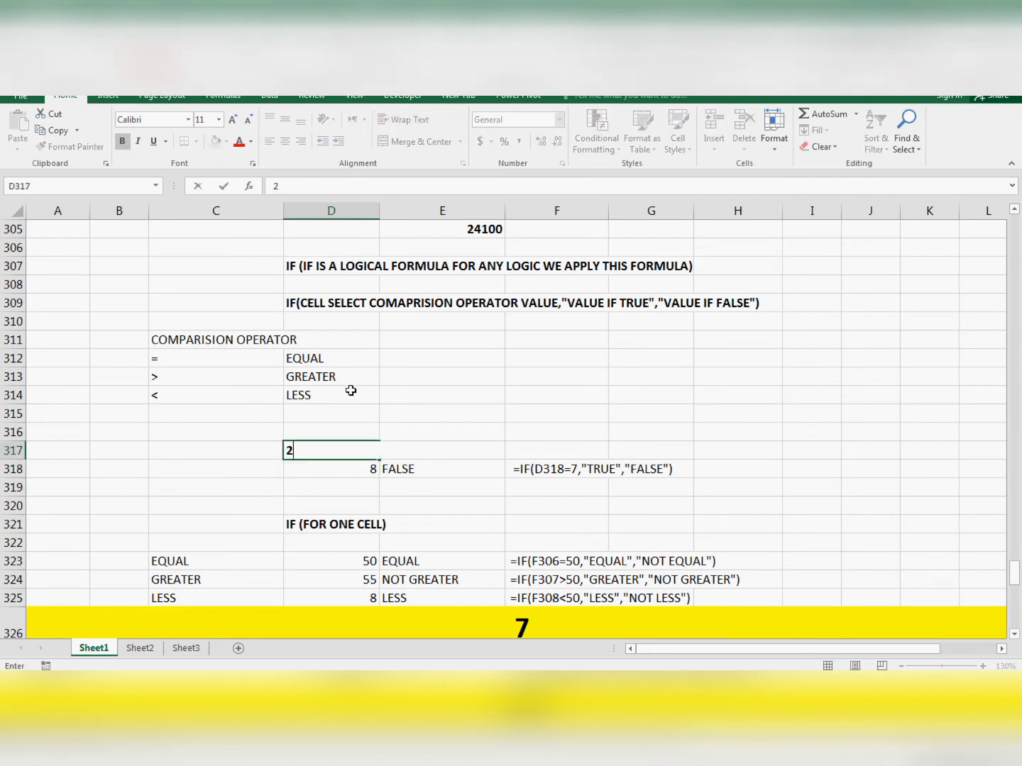
key("Return")
type("7")
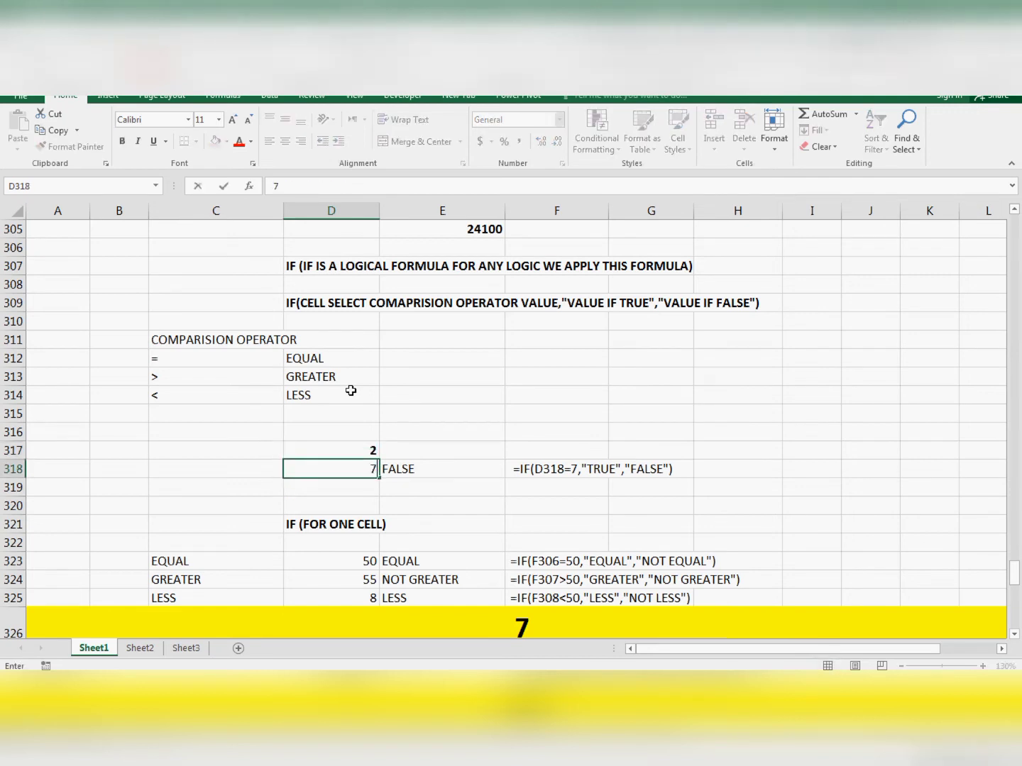
key("Return")
- Clear E318 and rebuild its formula as =IF(D318=7,"TRUE","FALSE")
key("Up")
key("Right")
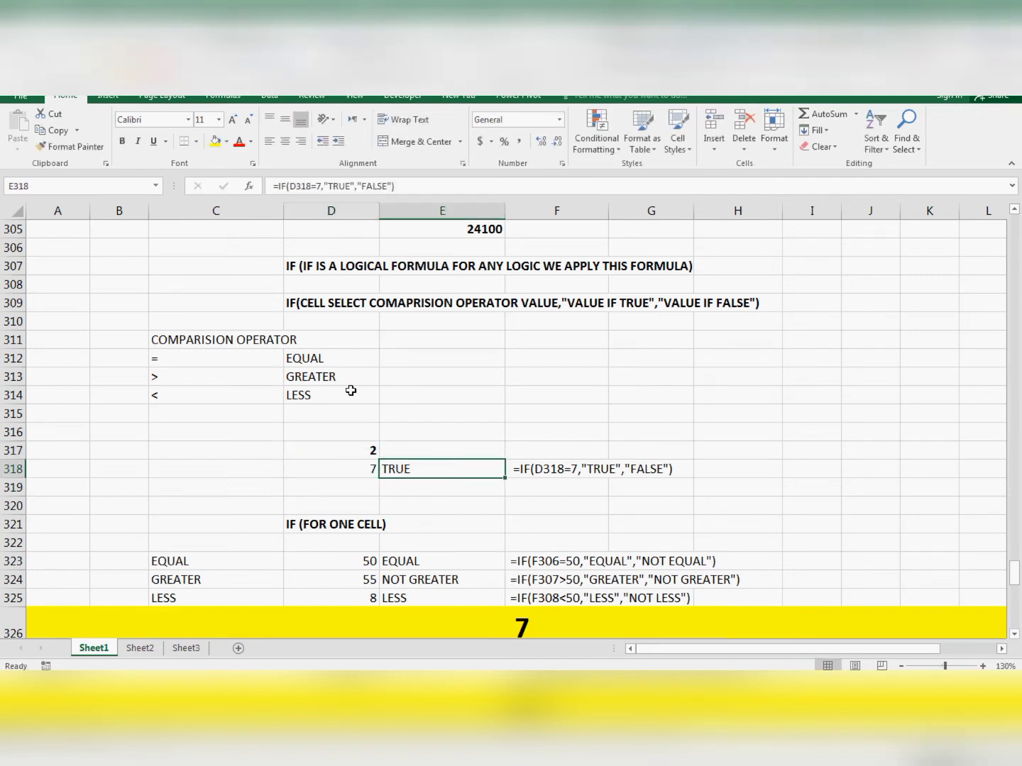
key("Left")
key("Right")
key("Delete")
type("=T")
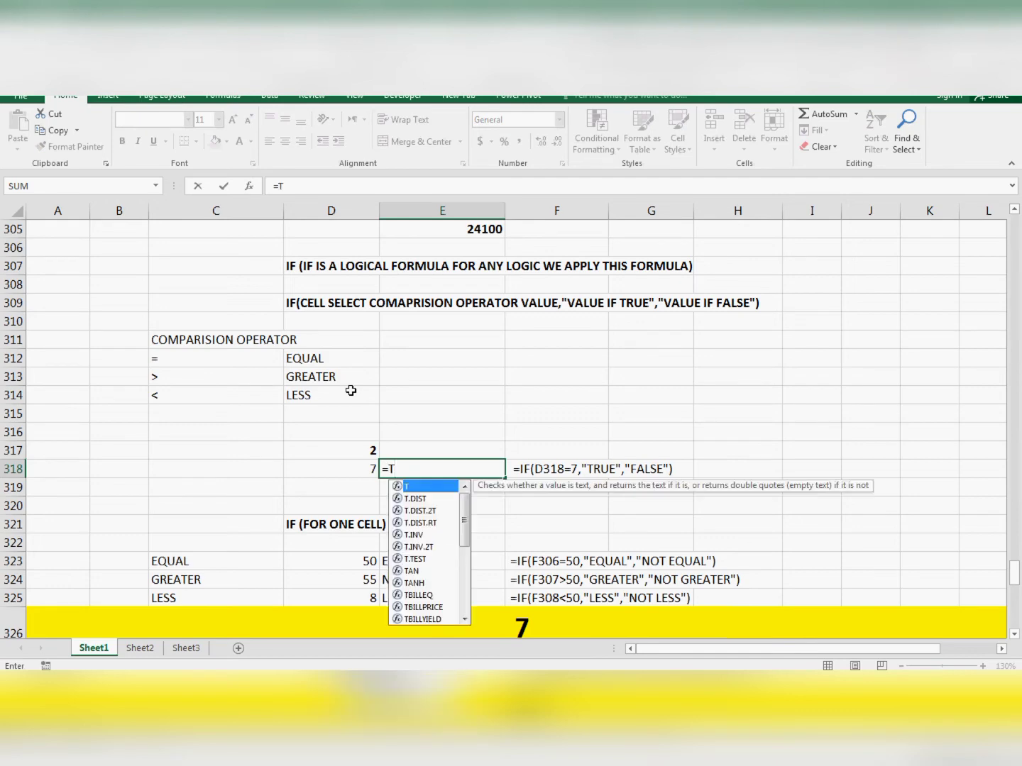
key("BackSpace")
type("IF(")
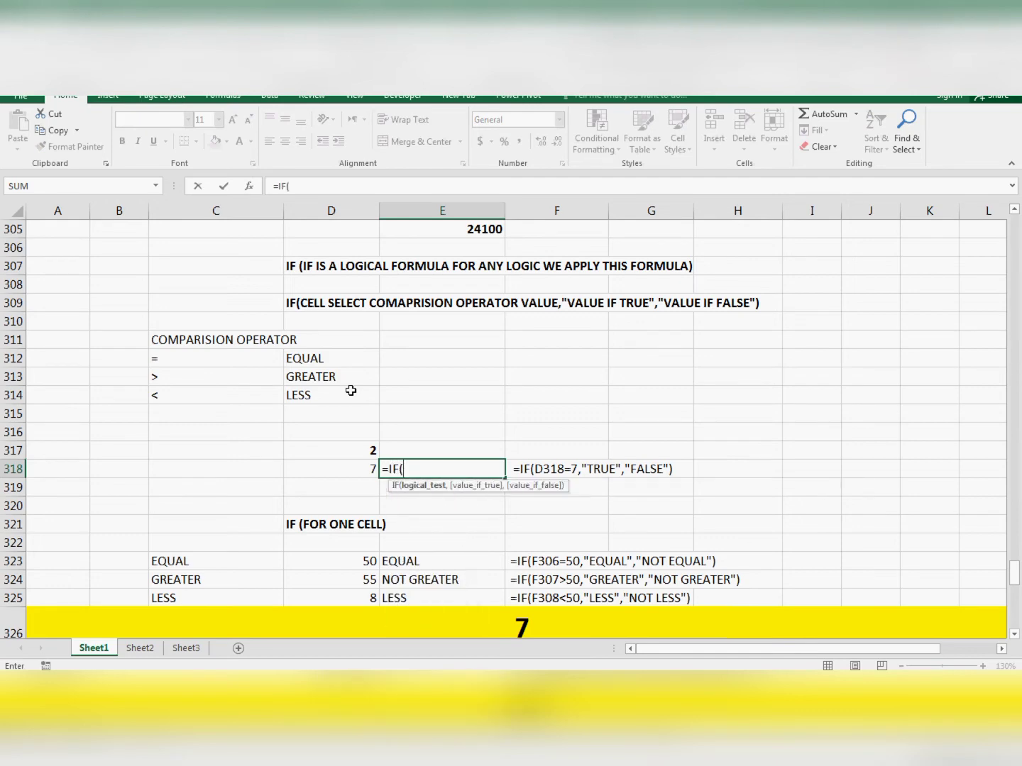
key("Left")
key("Left")
key("Right")
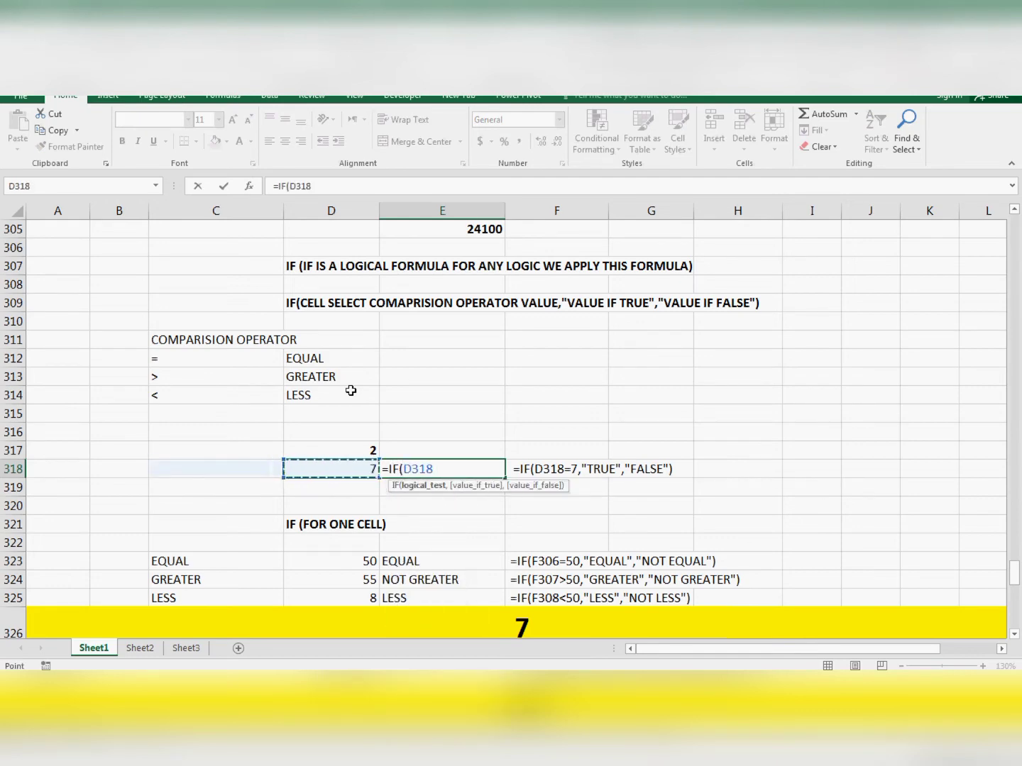
type("=7")
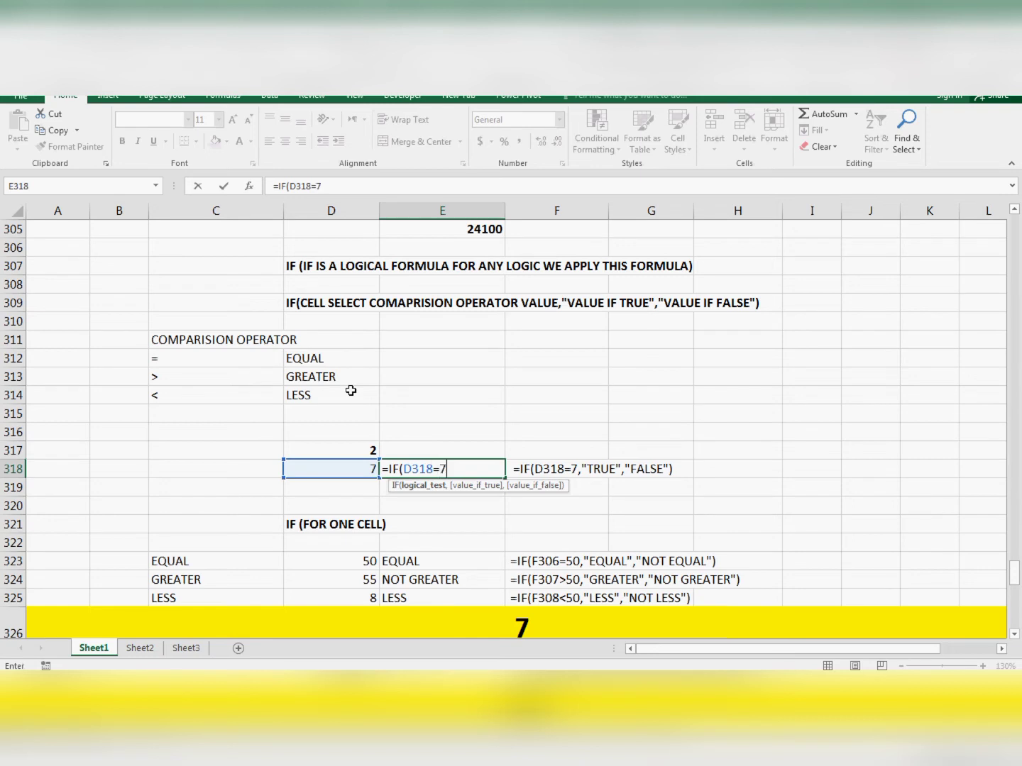
type(",")
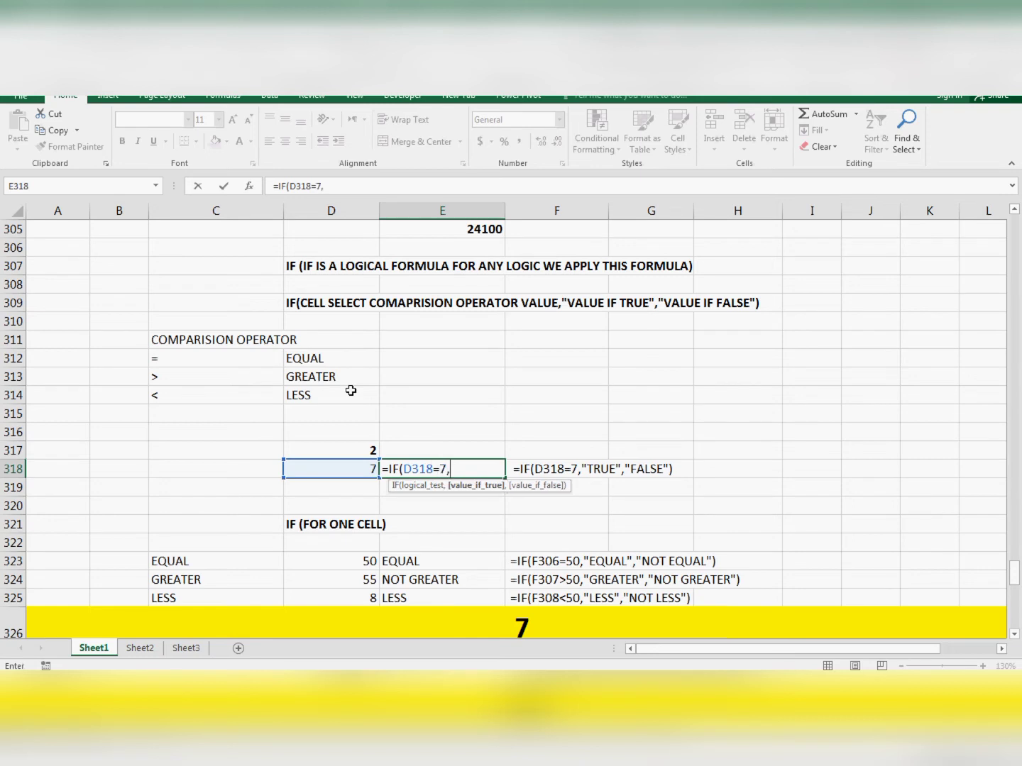
type("\"TRUE\",\"FALS")
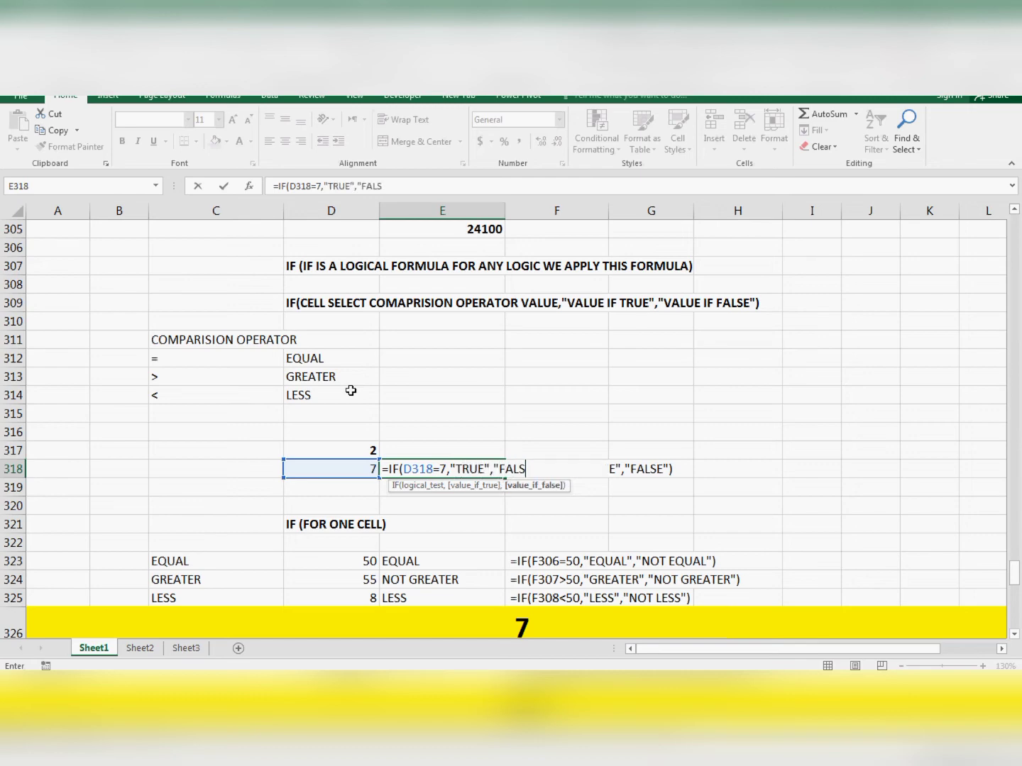
type("E\")")
key("Return")
- Test the rebuilt IF formula by setting D318 to 54
key("Up")
key("Left")
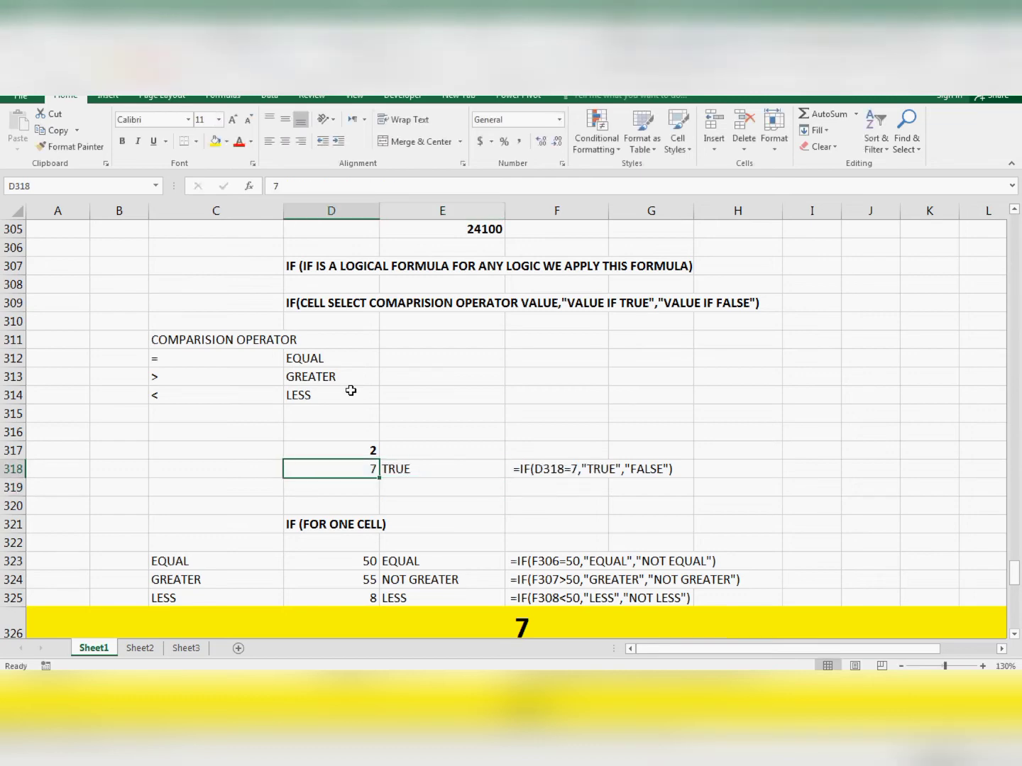
type("54")
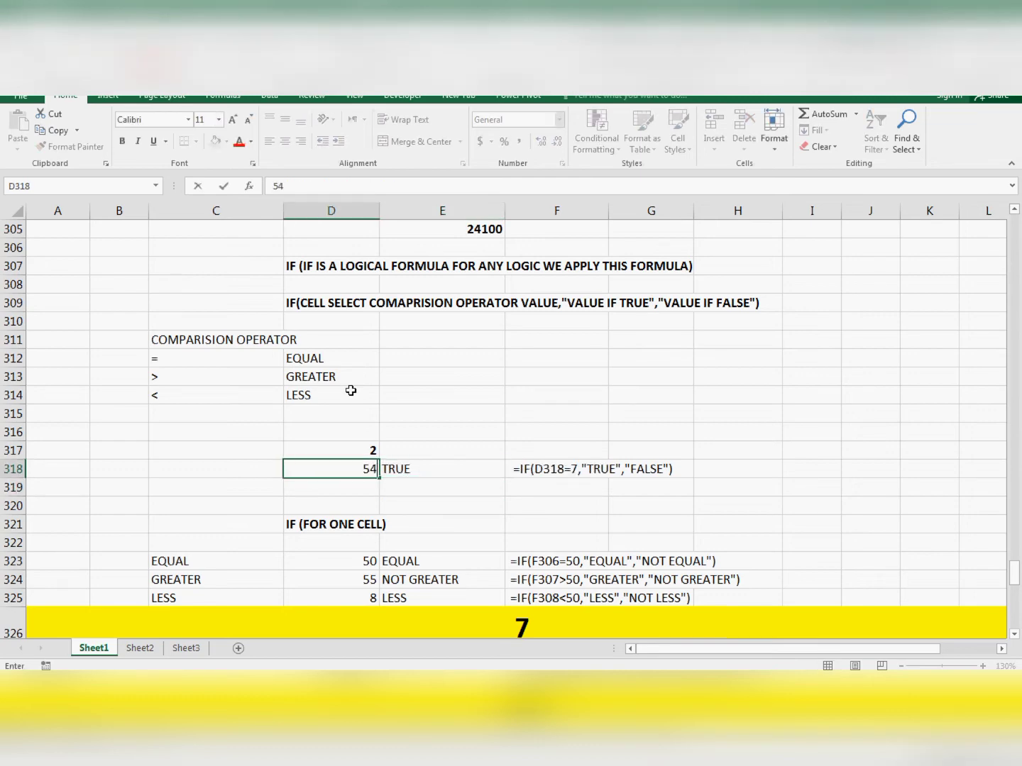
key("Return")
- Clear the number 2 from D317 above the tested value
key("Up")
key("Up")
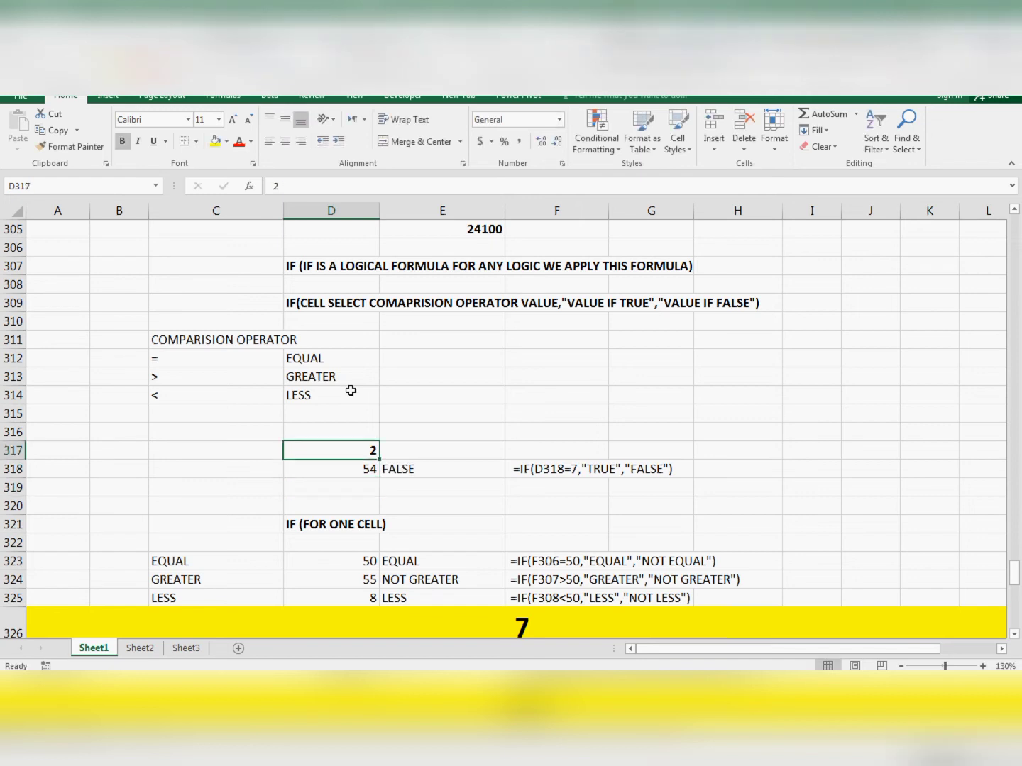
key("Delete")
- Test the IF formula with 2 in D318, and set the cell back to 7
key("Down")
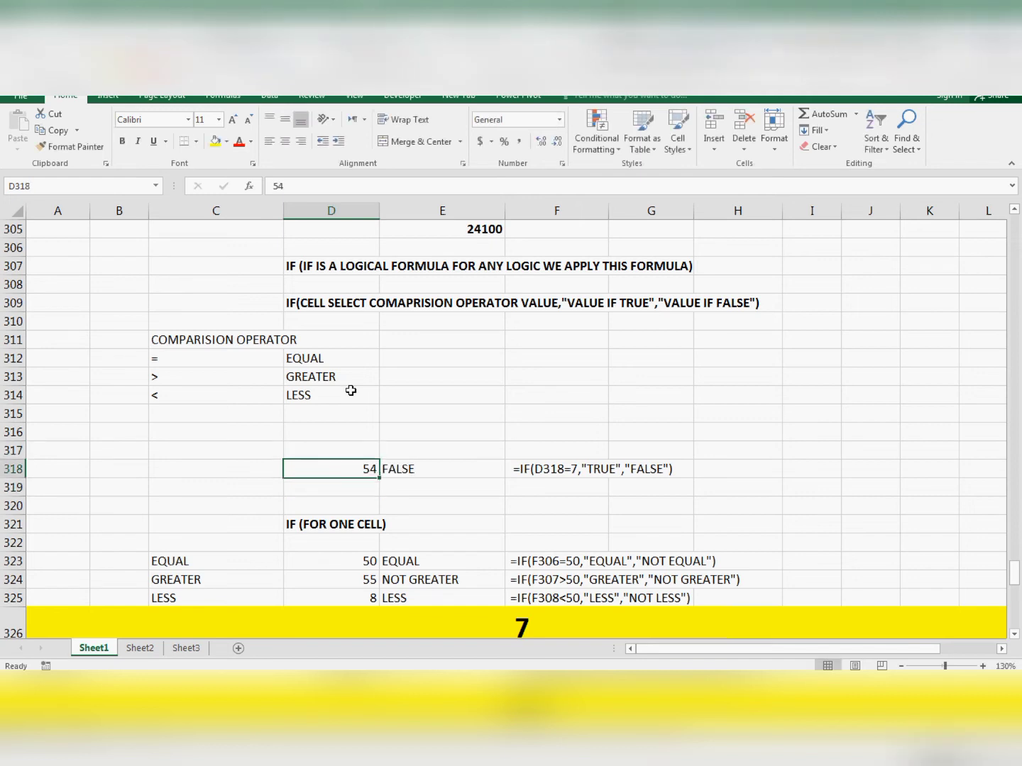
type("2")
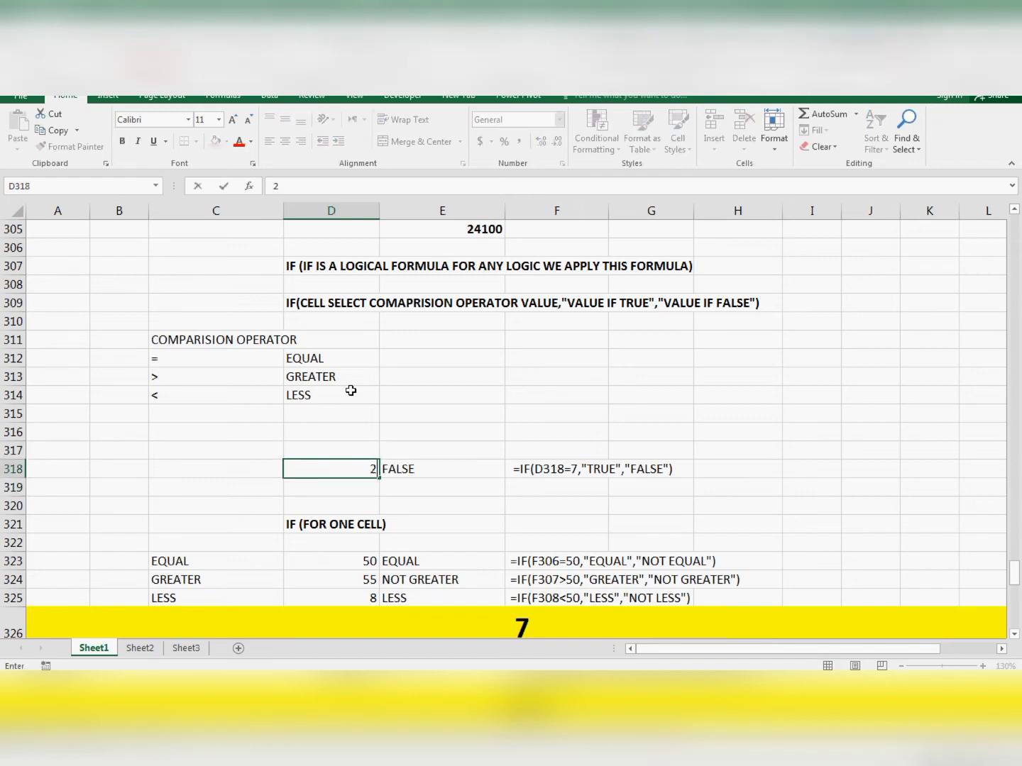
key("Return")
key("Up")
type("7")
key("Return")
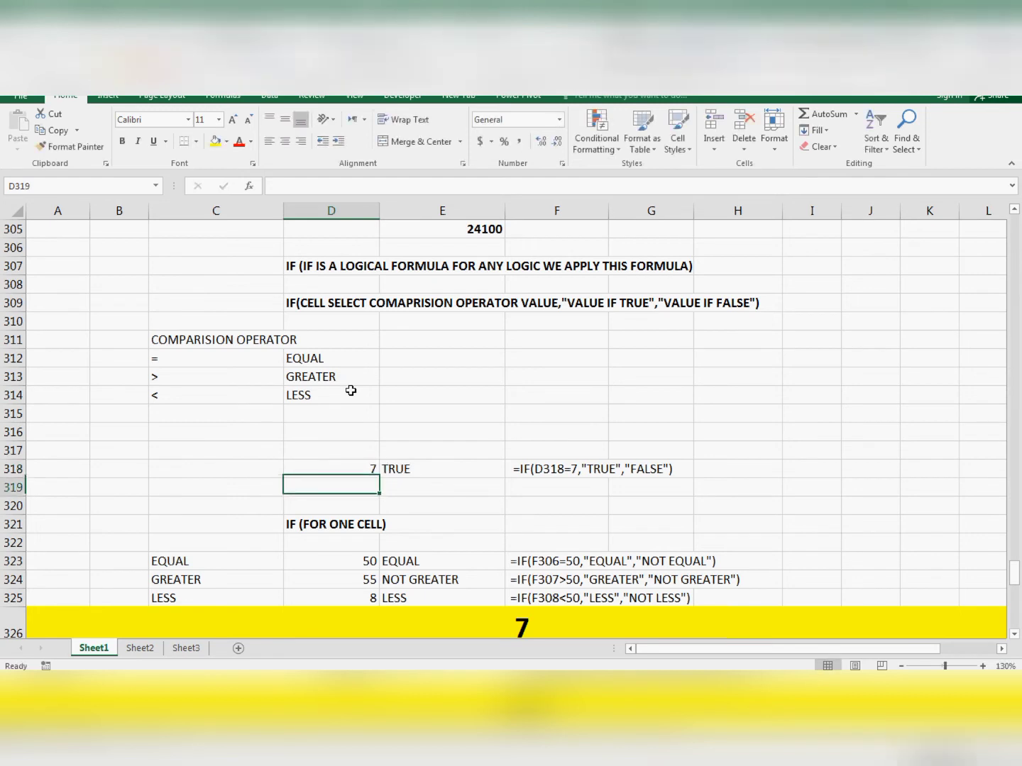
- Clear the EQUAL, GREATER and LESS formulas from E323:E325 in the one-cell IF example
key("Up")
key("Right")
key("Down")
key("Down")
key("Down")
key("Down")
key("Down")
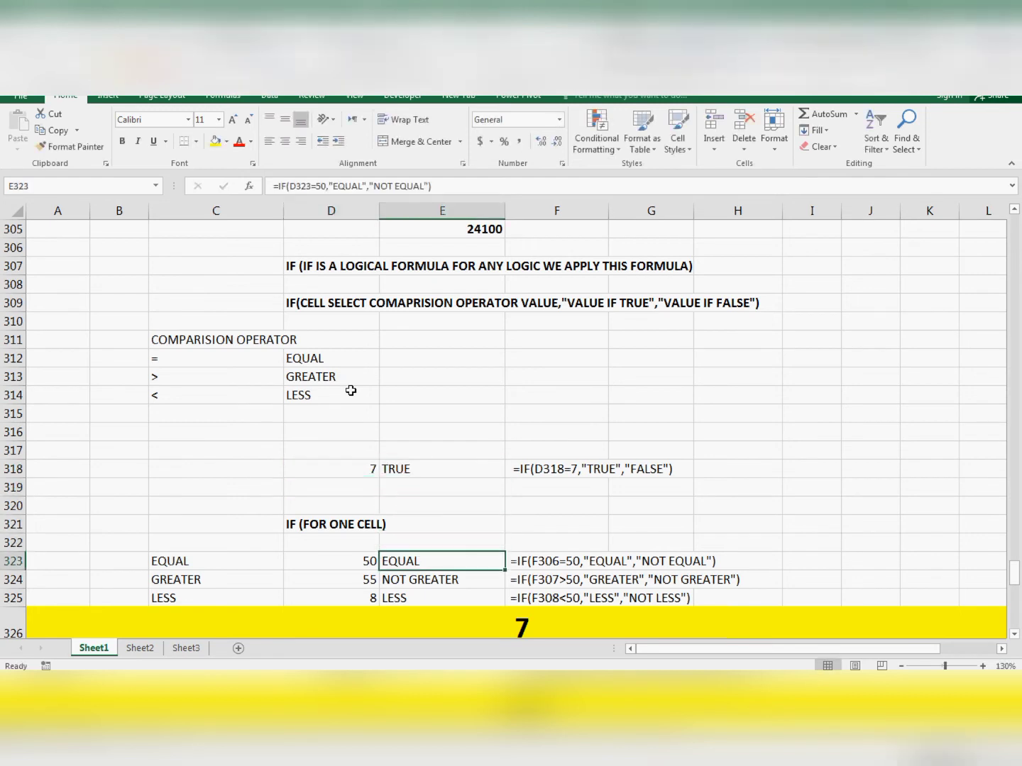
key("shift+Down")
key("shift+Down")
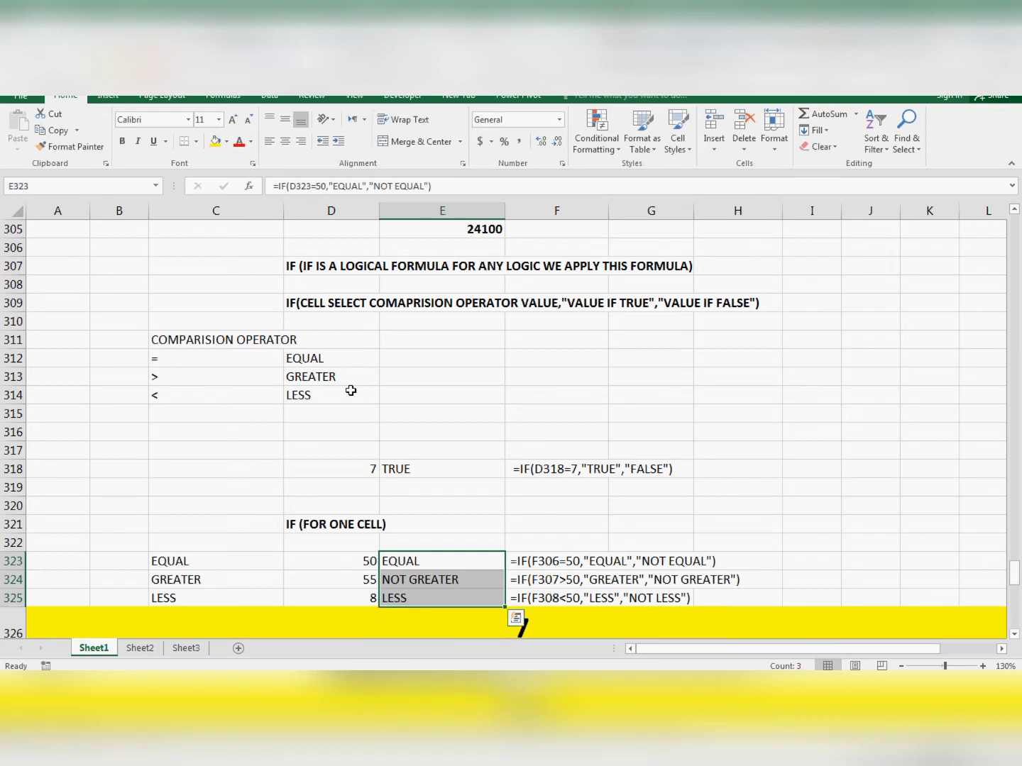
key("Delete")
- Enter =IF(D323=50,"EQUAL","NOT EQUAL") in E323 for the EQUAL row
key("Up")
key("Down")
type("=IF(")
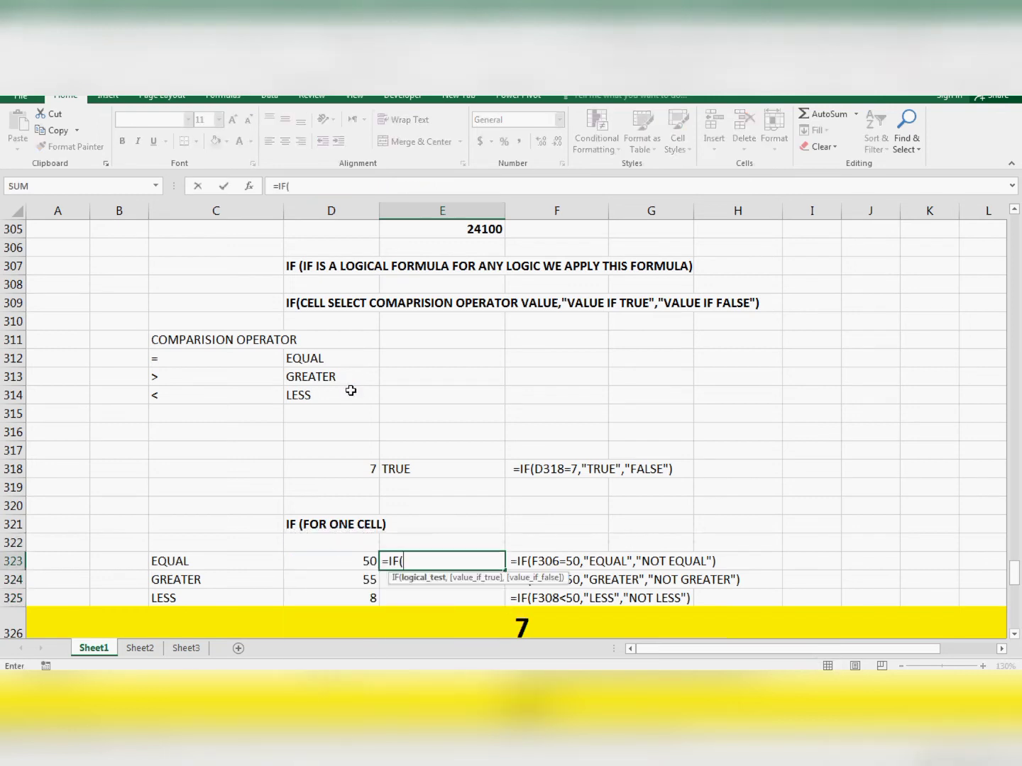
key("Left")
key("Down")
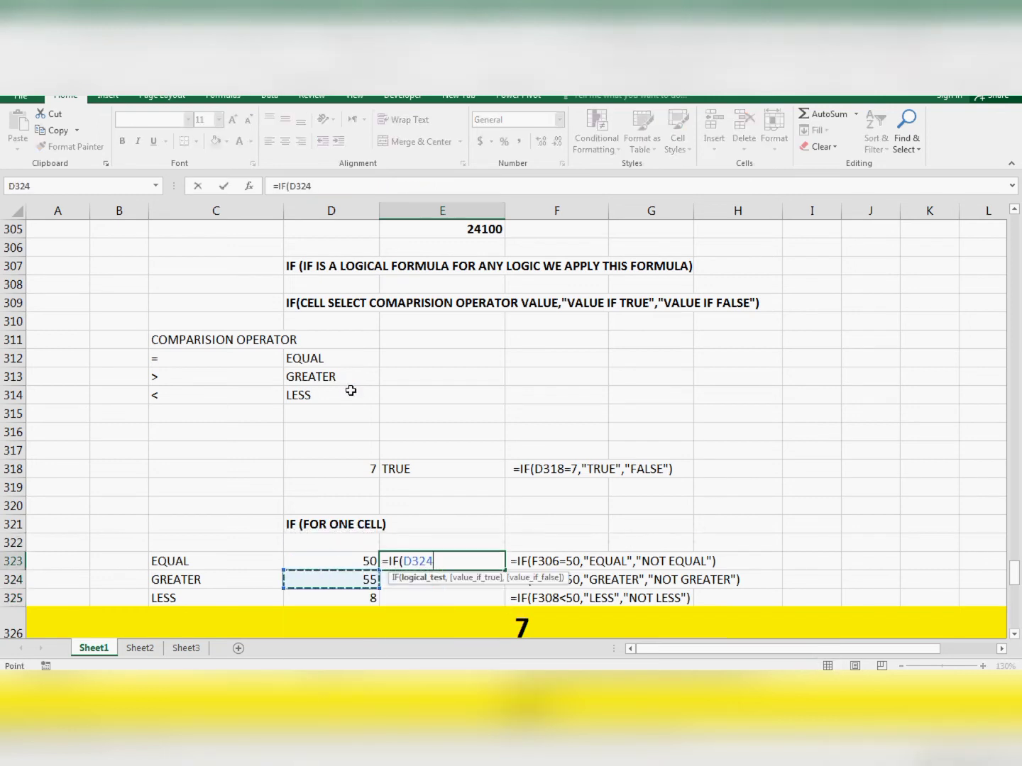
key("Up")
type(",")
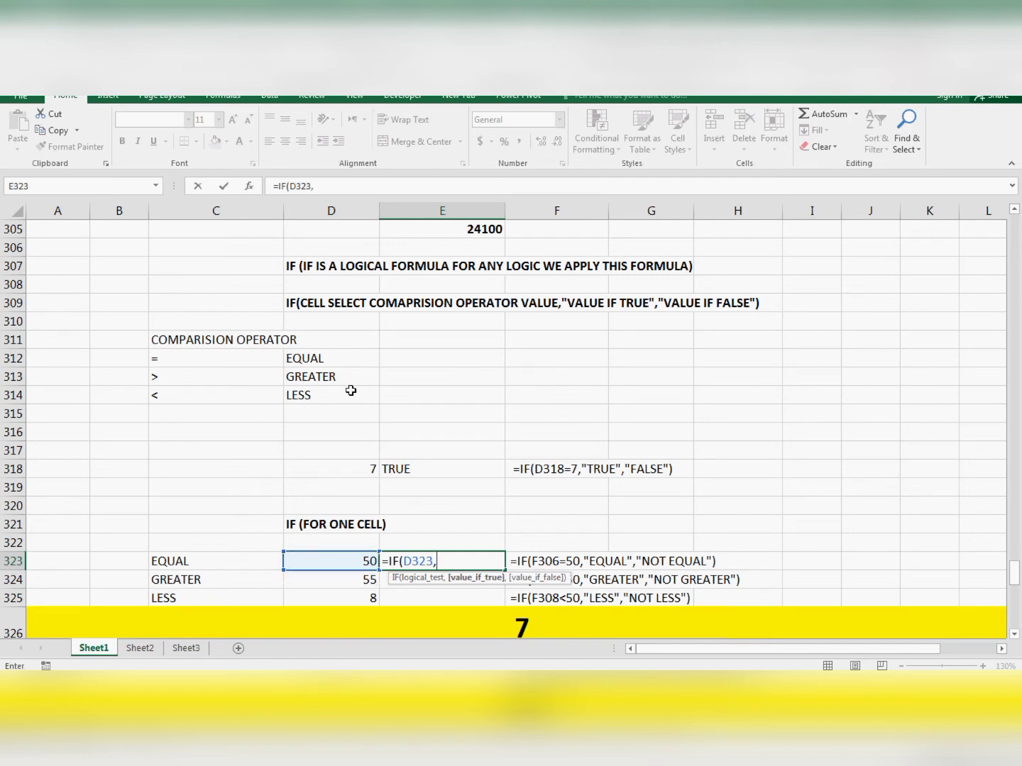
key("BackSpace")
type("=")
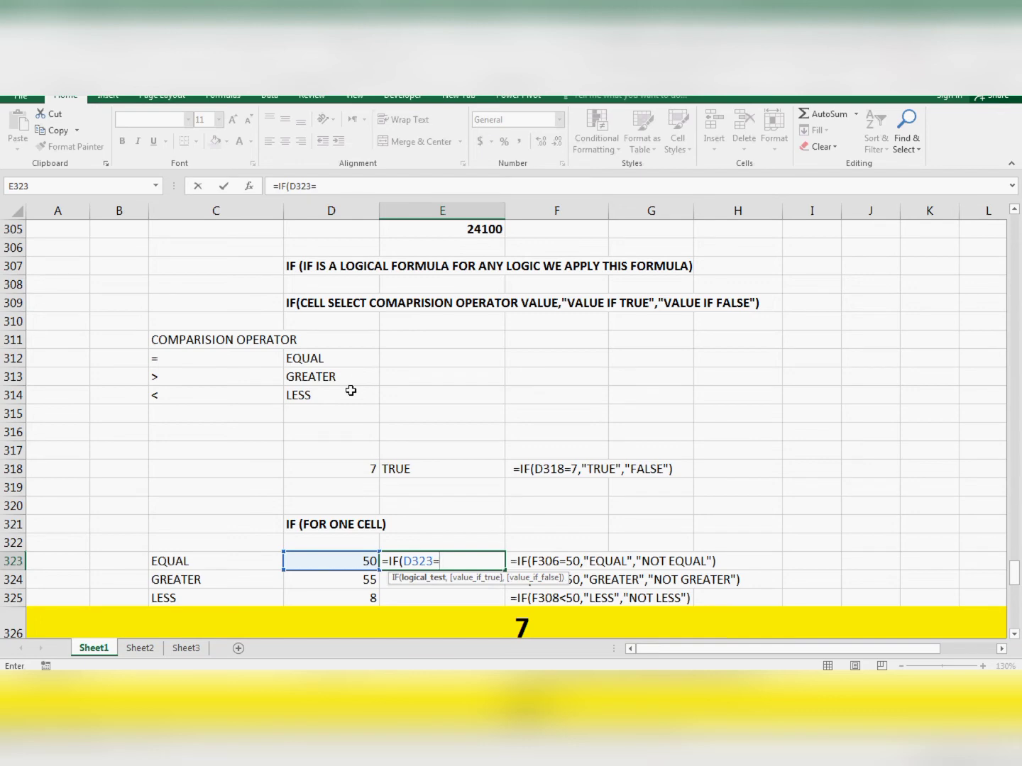
type("50,")
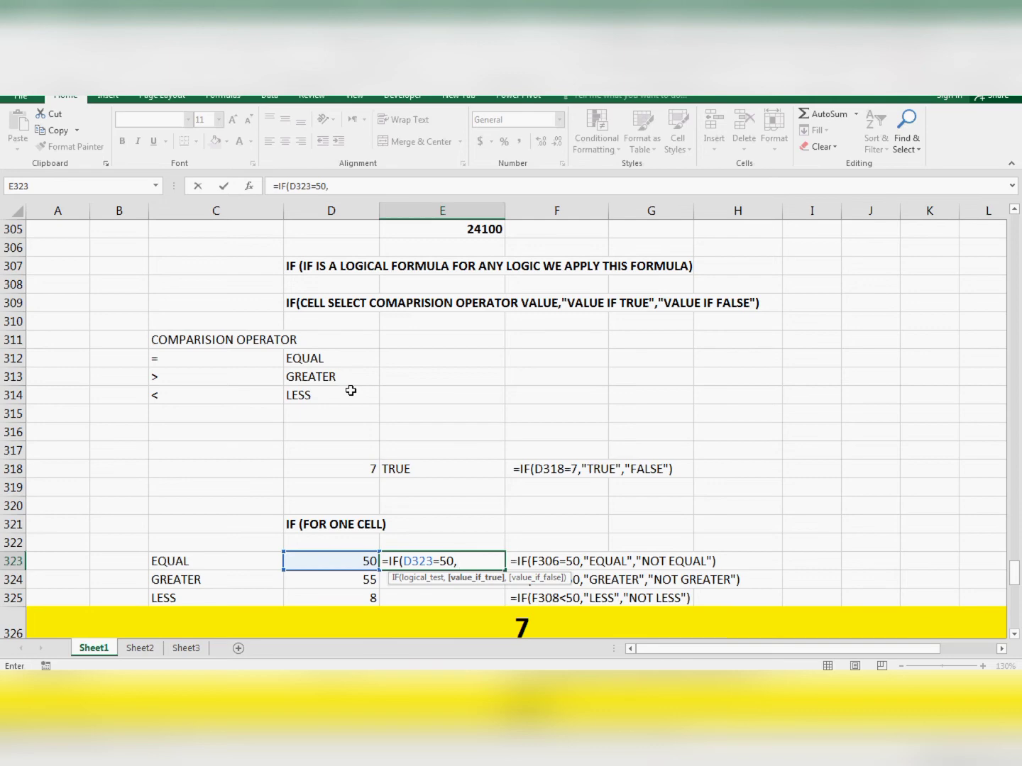
type("\"EQUAL\",\"")
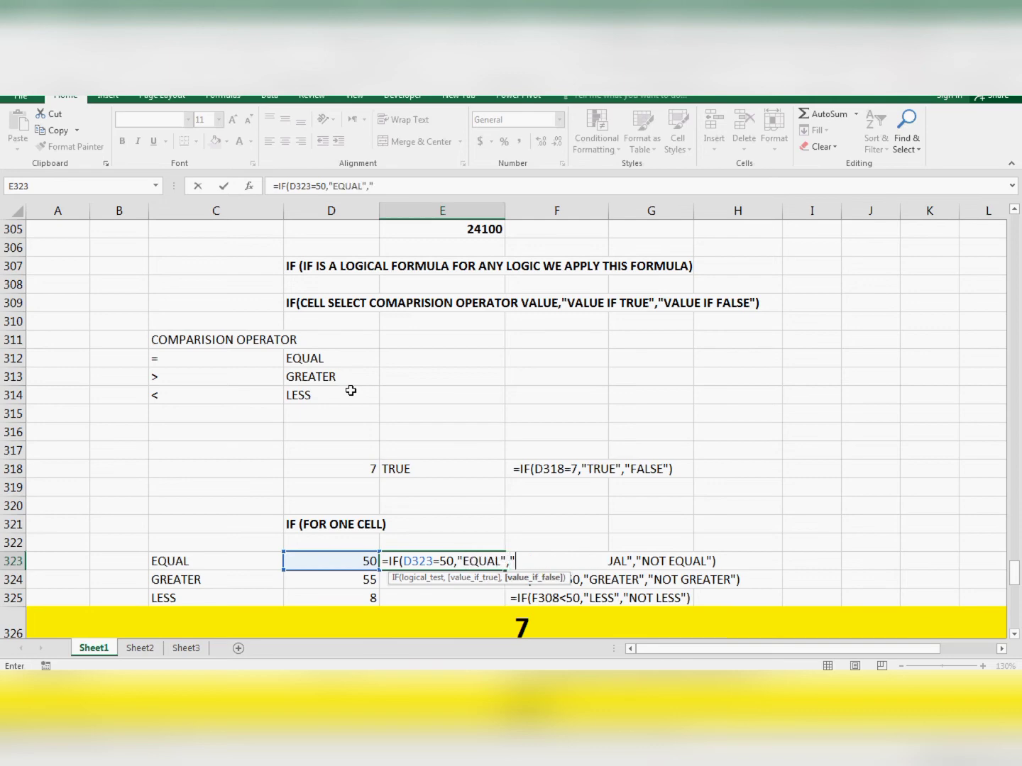
type("NOT EQUAT")
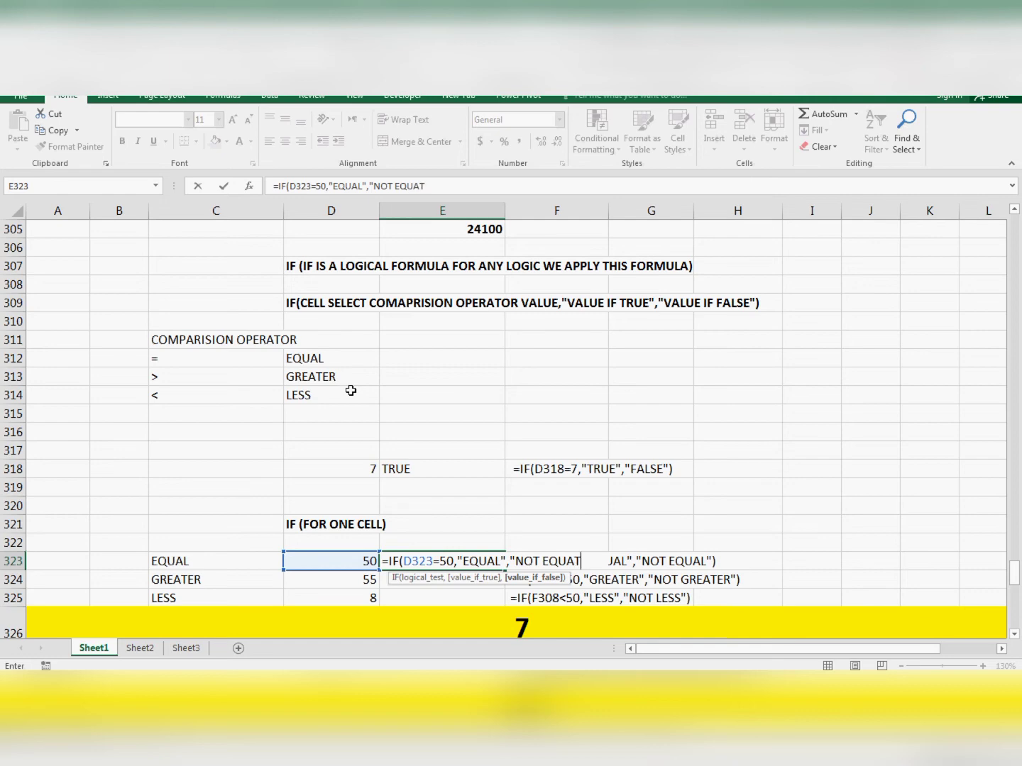
key("BackSpace")
type("L")
type(":")
type(")")
key("Return")
- Review the IF formula of the TRUE/FALSE example in E318 for comparison with the EQUAL row
key("Up")
key("Left")
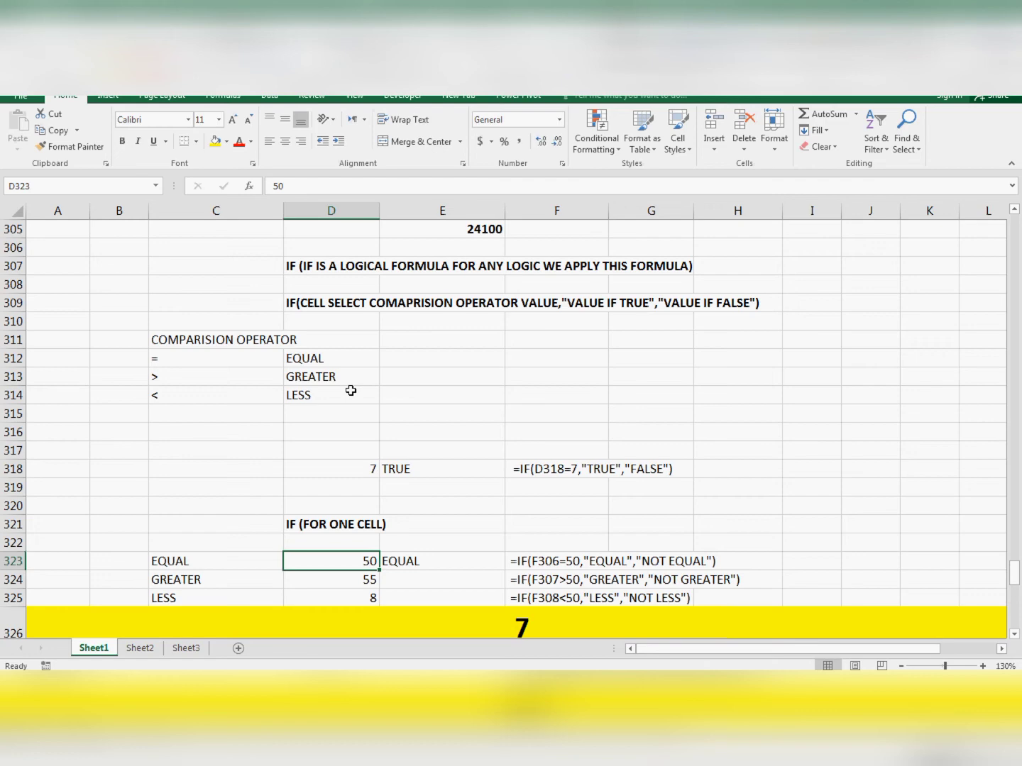
key("Up")
key("Up")
key("Up")
key("Up")
key("Right")
key("Up")
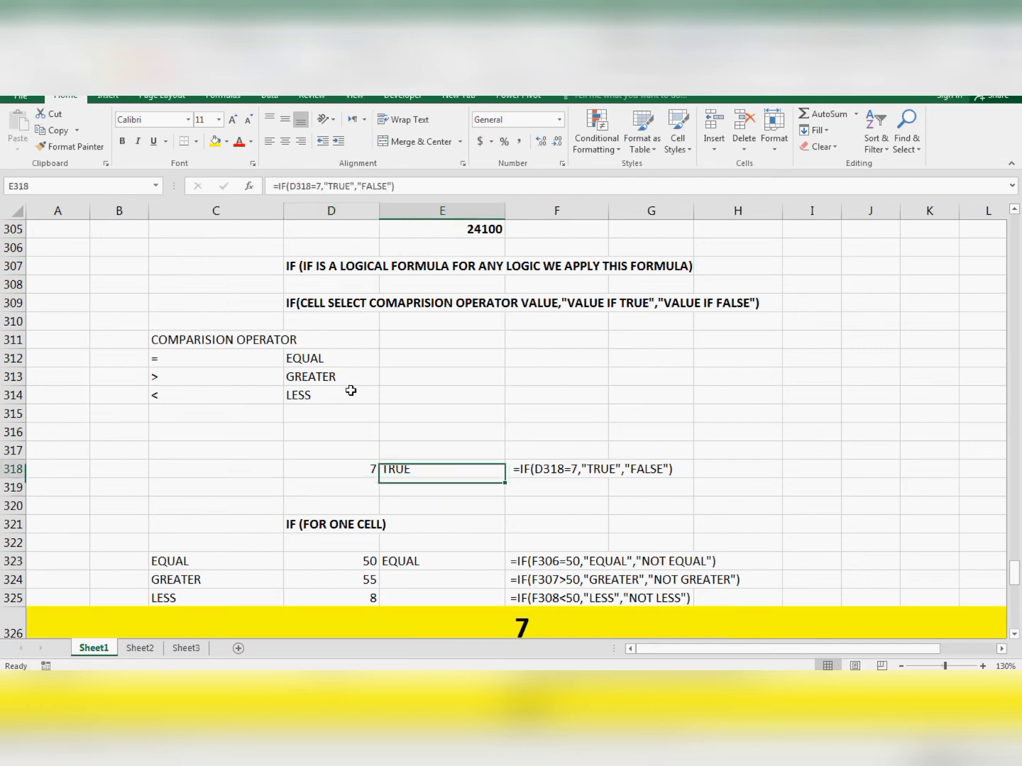
key("Down")
key("Down")
key("Down")
key("Down")
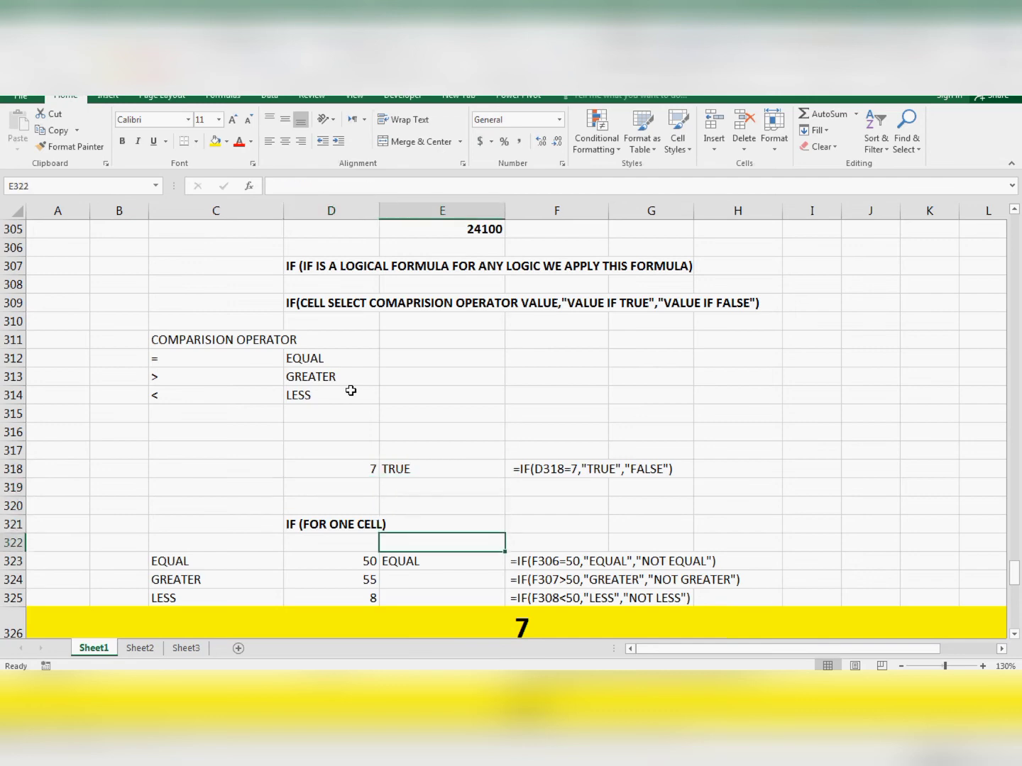
- Test the EQUAL formula with 55, 20 and 49 in D323, and set the cell back to 50
key("Down")
key("Left")
type("55")
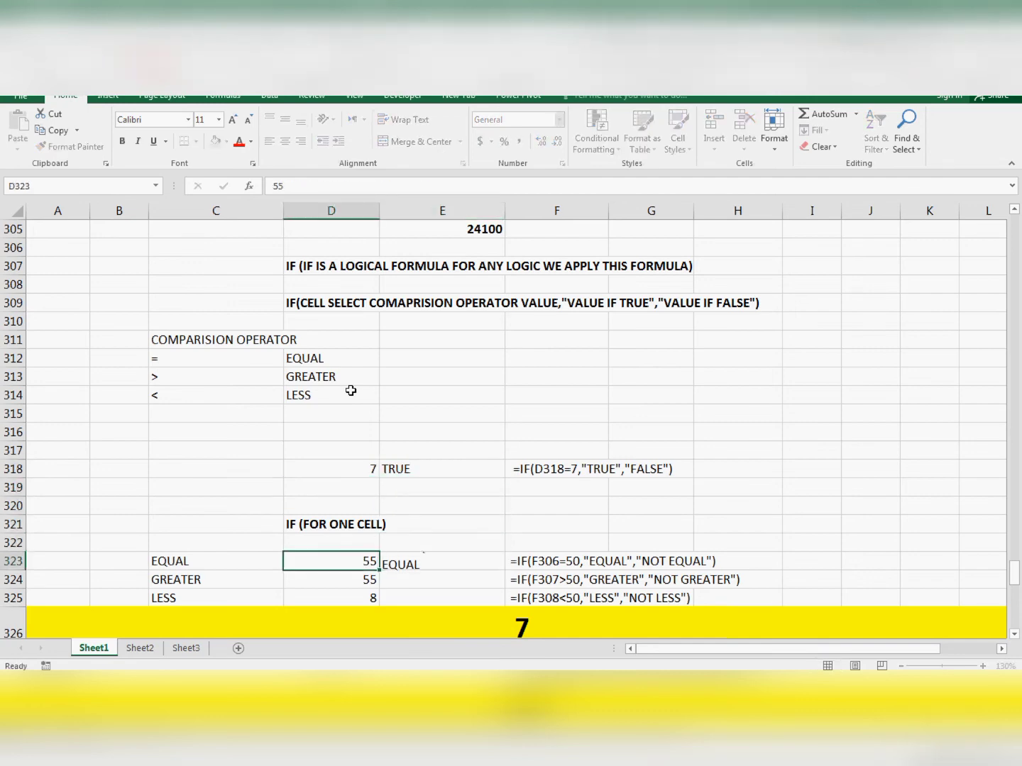
type("20")
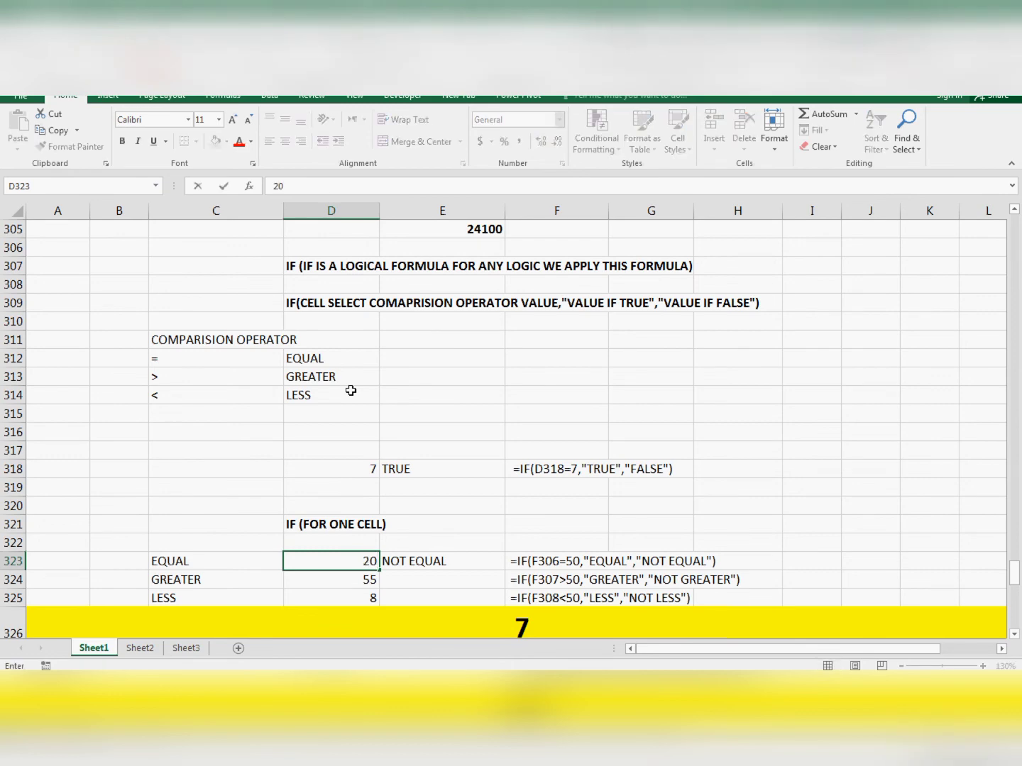
key("Up")
key("Down")
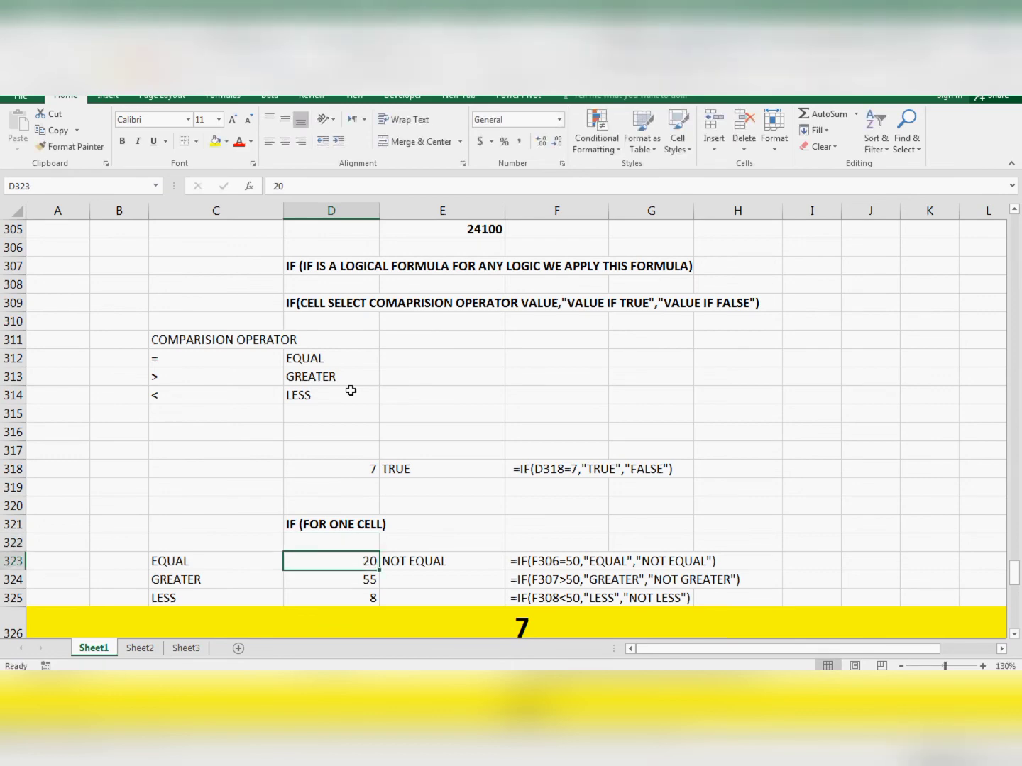
type("49")
key("Return")
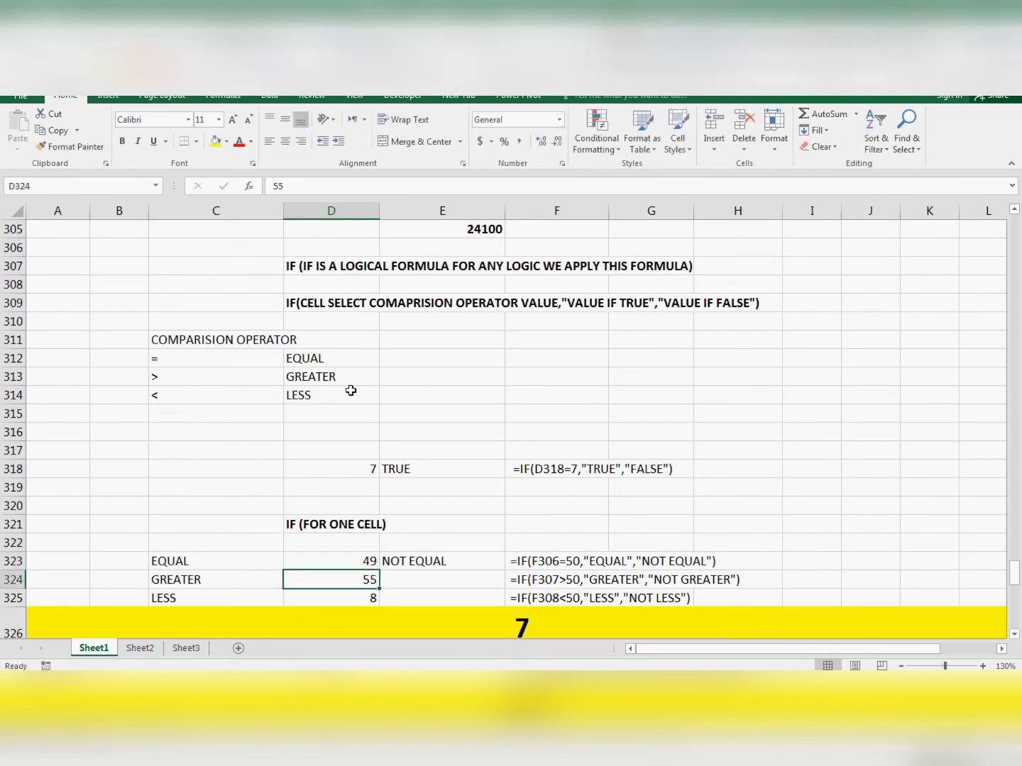
key("Up")
type("50")
key("Return")
- Enter =IF(D324>55,"GREATER","NOT GREATER") in E324 for the GREATER row
key("Up")
key("Right")
key("Down")
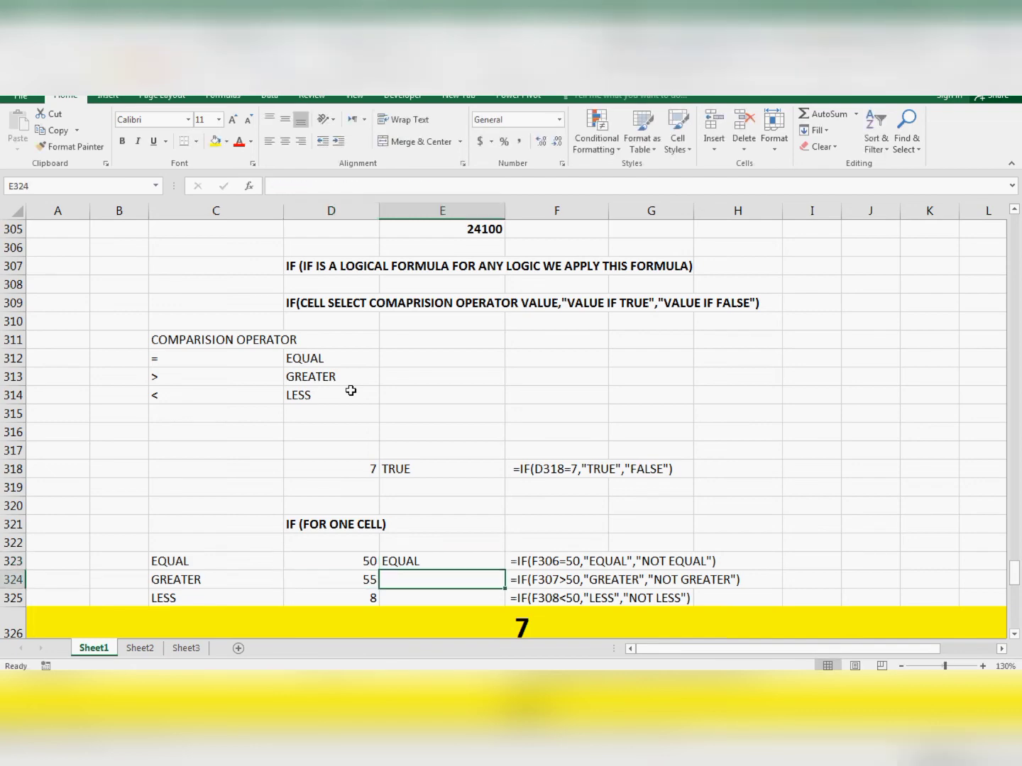
type("=IF(")
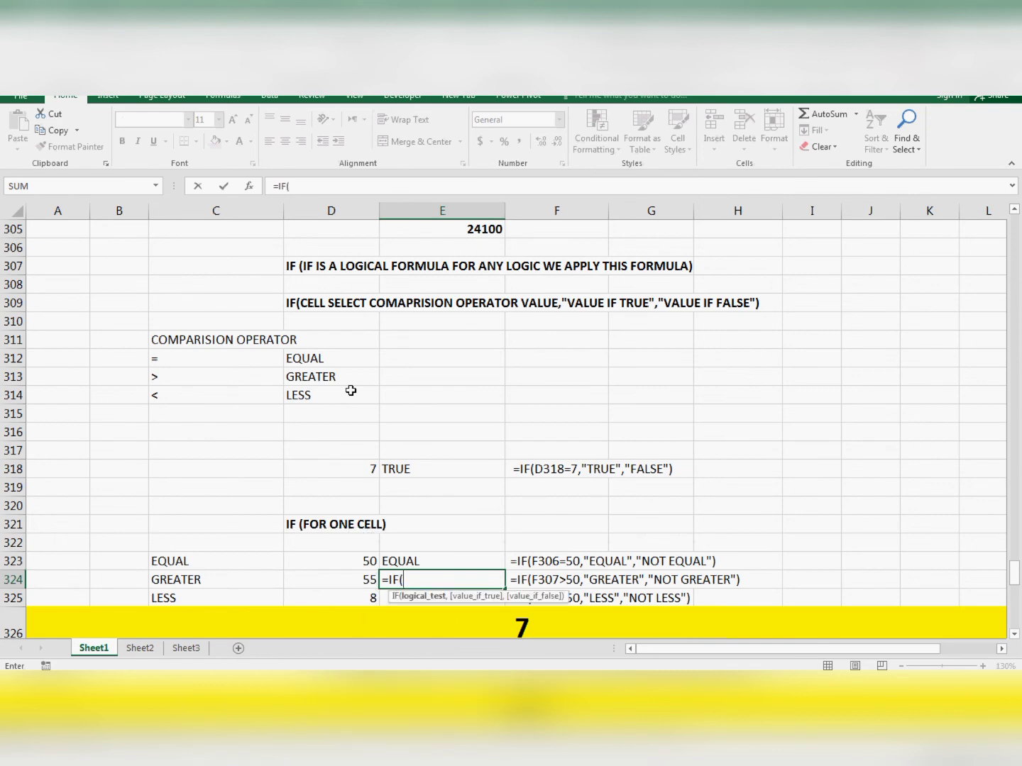
key("Left")
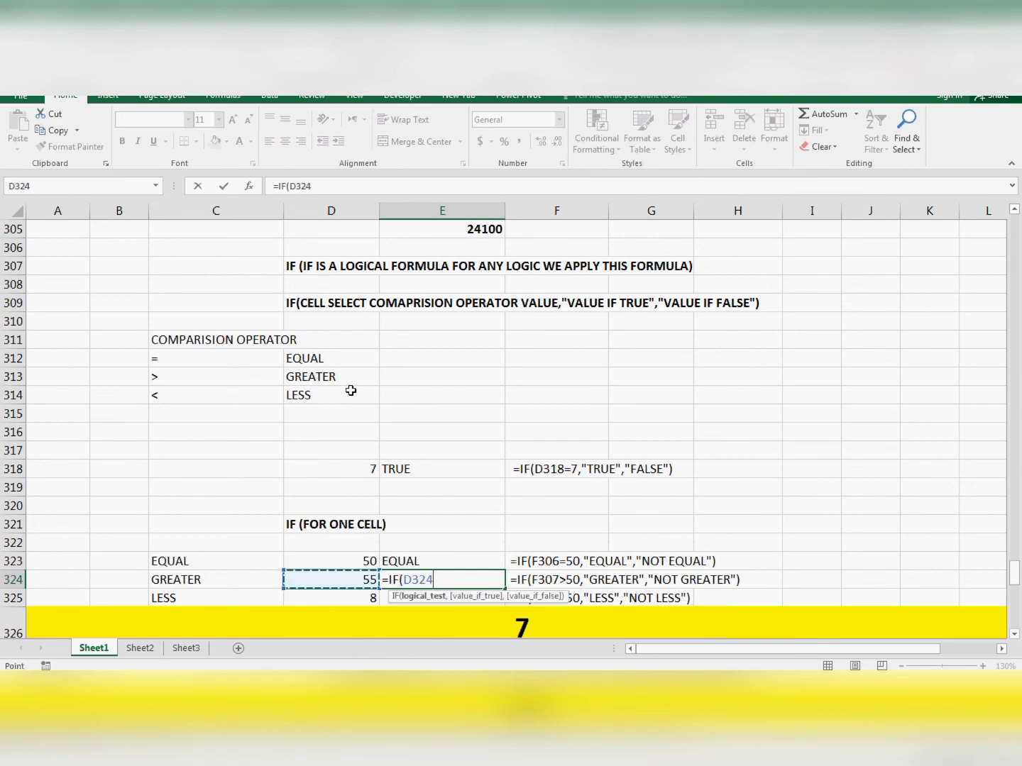
type(">55,")
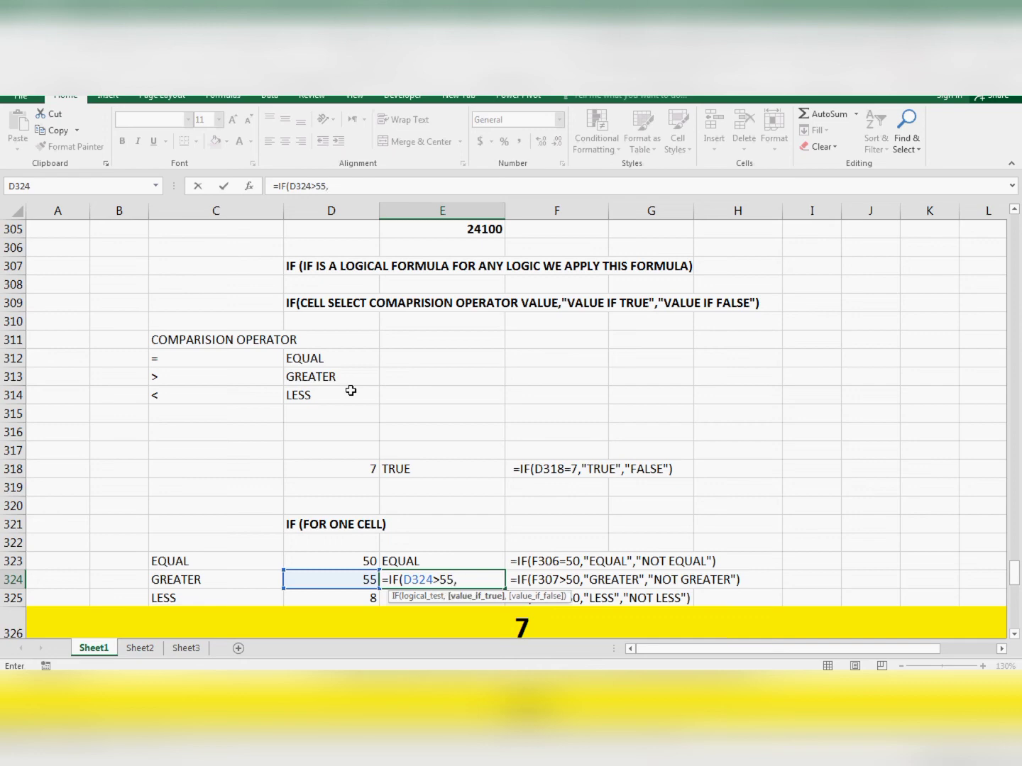
type("\"GREATER\",")
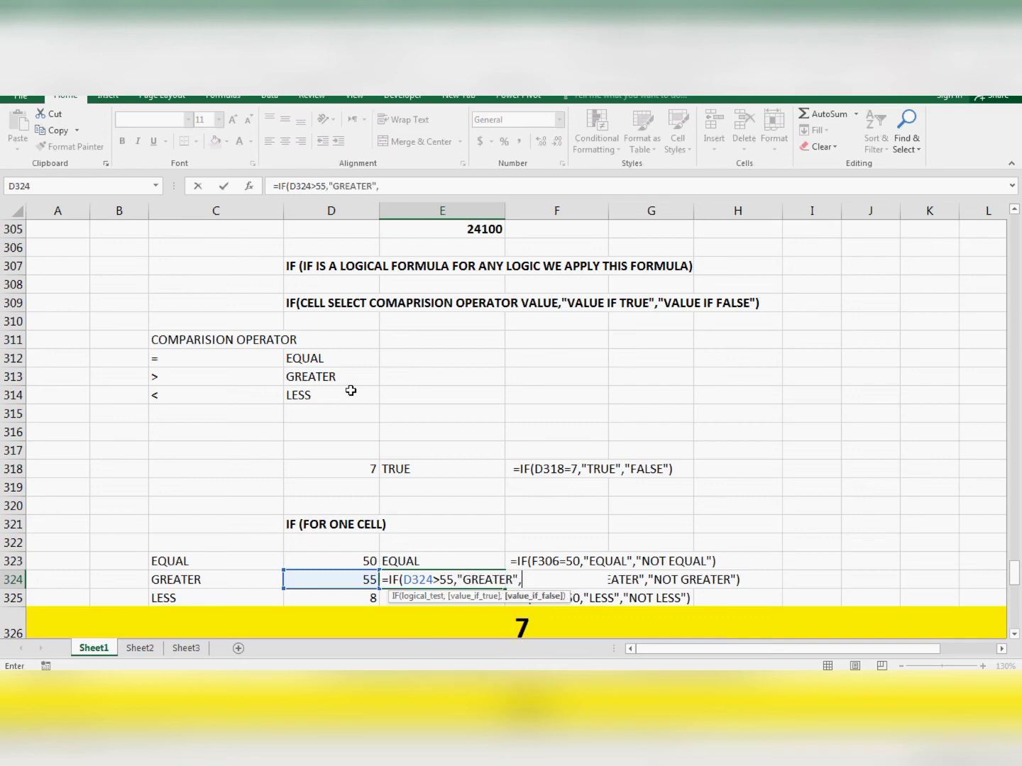
type("\"NOT GREATER\")")
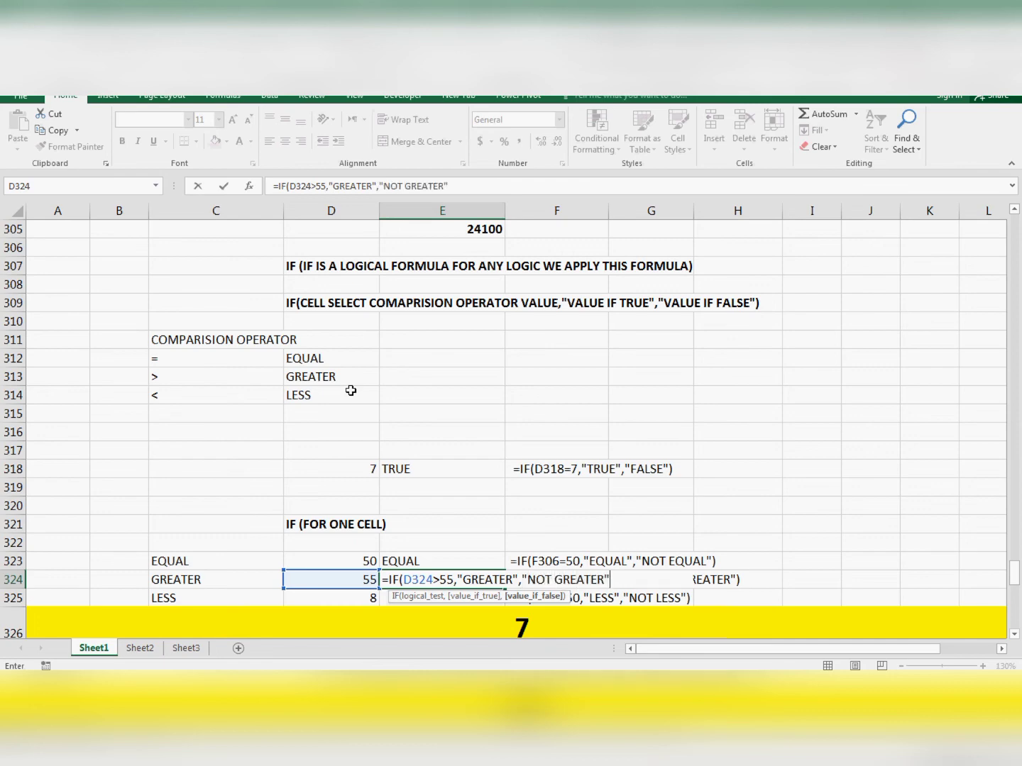
key("ctrl+Return")
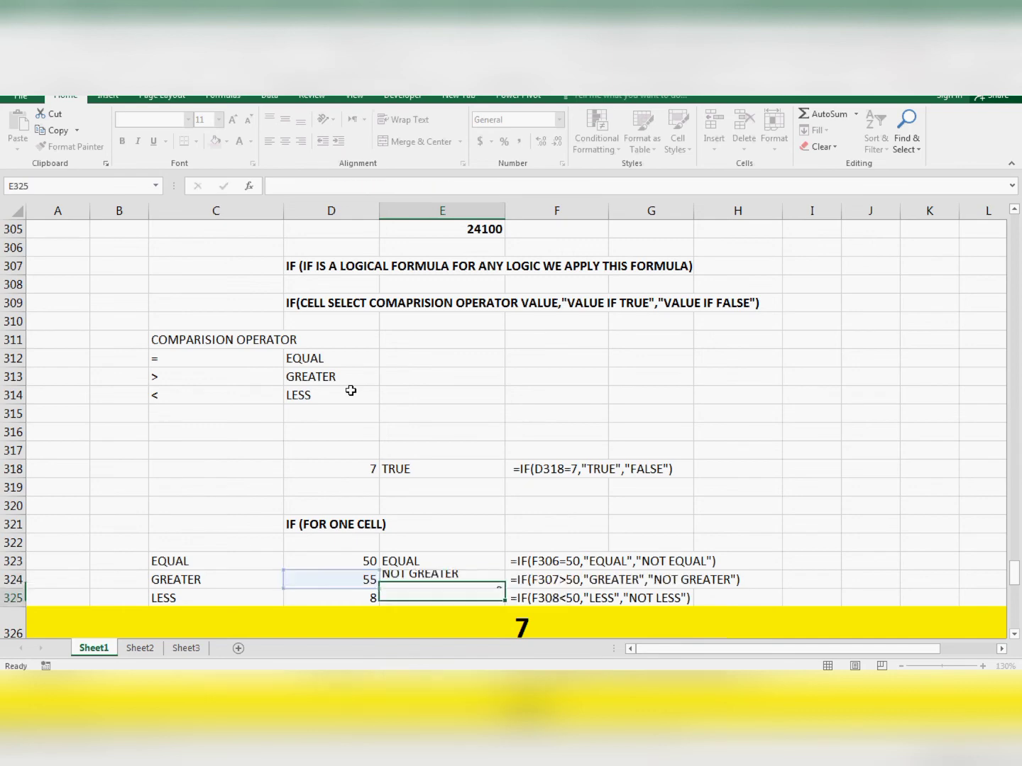
- Test the GREATER formula with 56, 55, 54 and 20 in D324, and set the cell back to 55
key("Left")
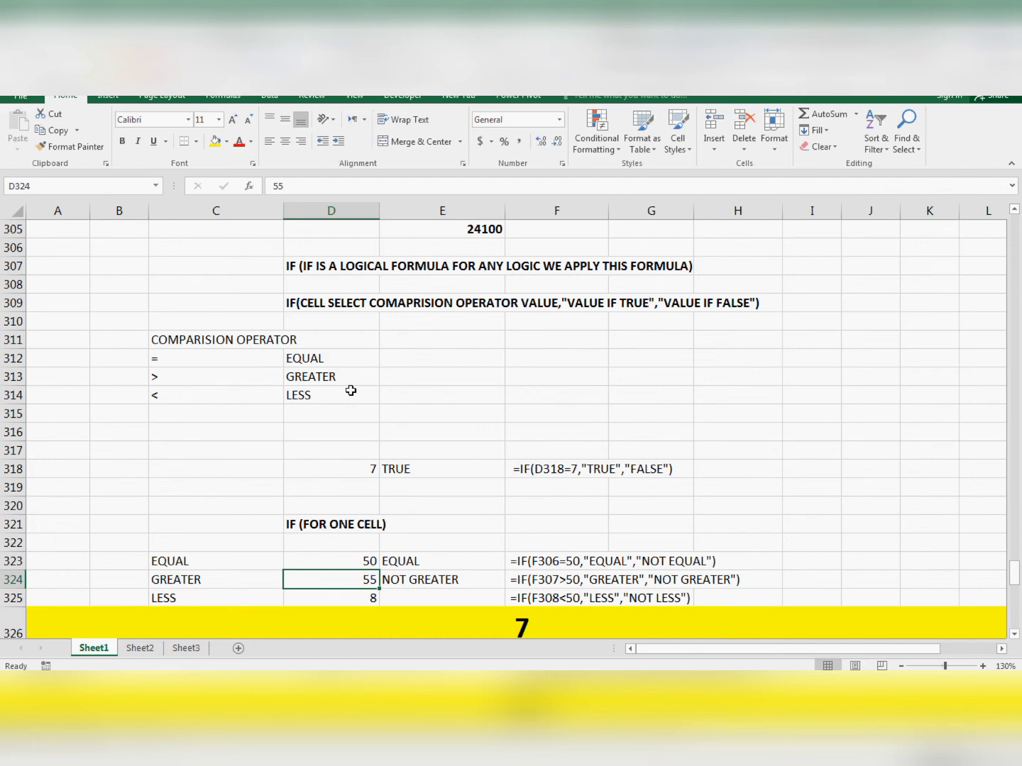
type("56")
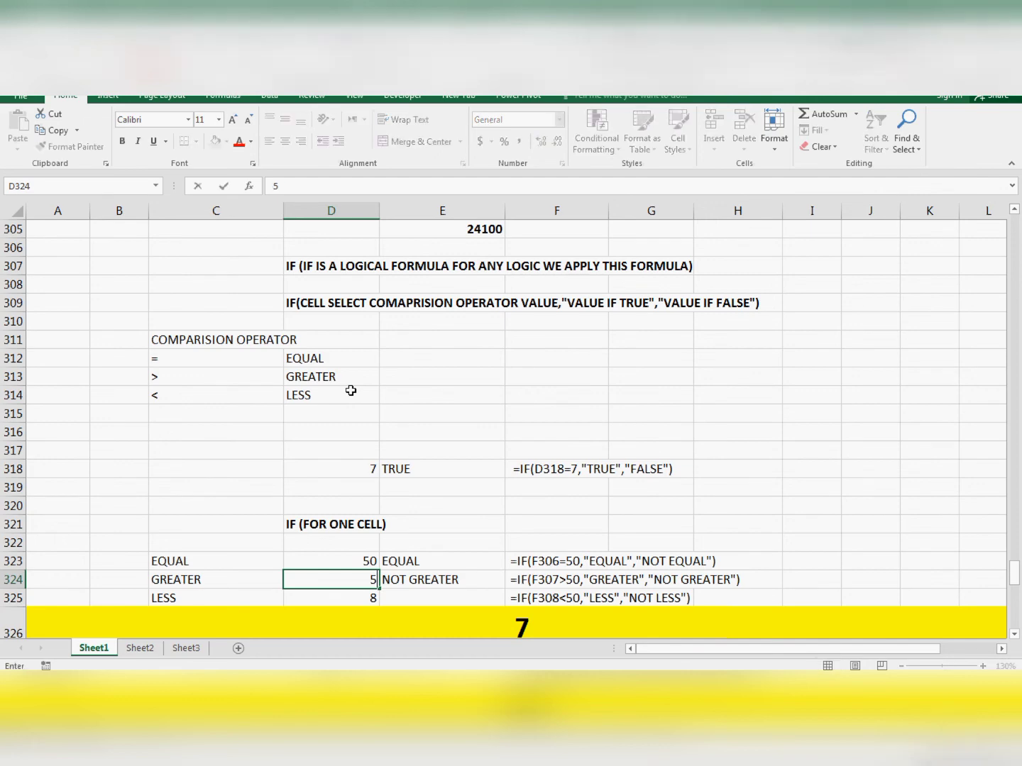
key("Return")
key("Up")
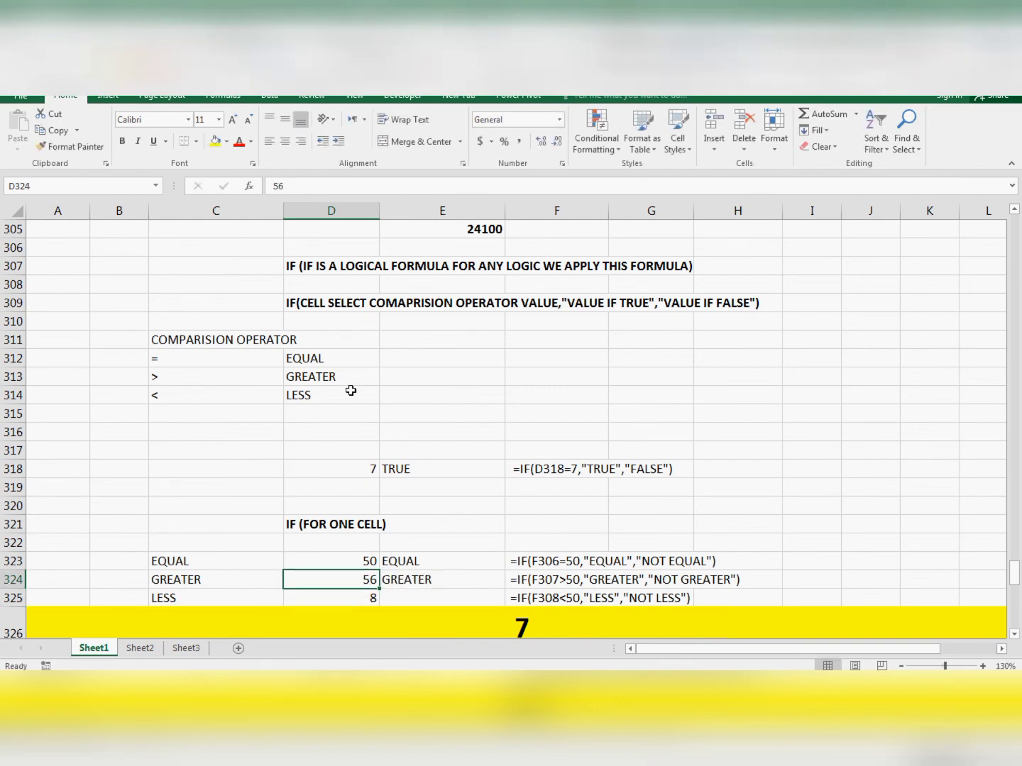
type("55")
key("Return")
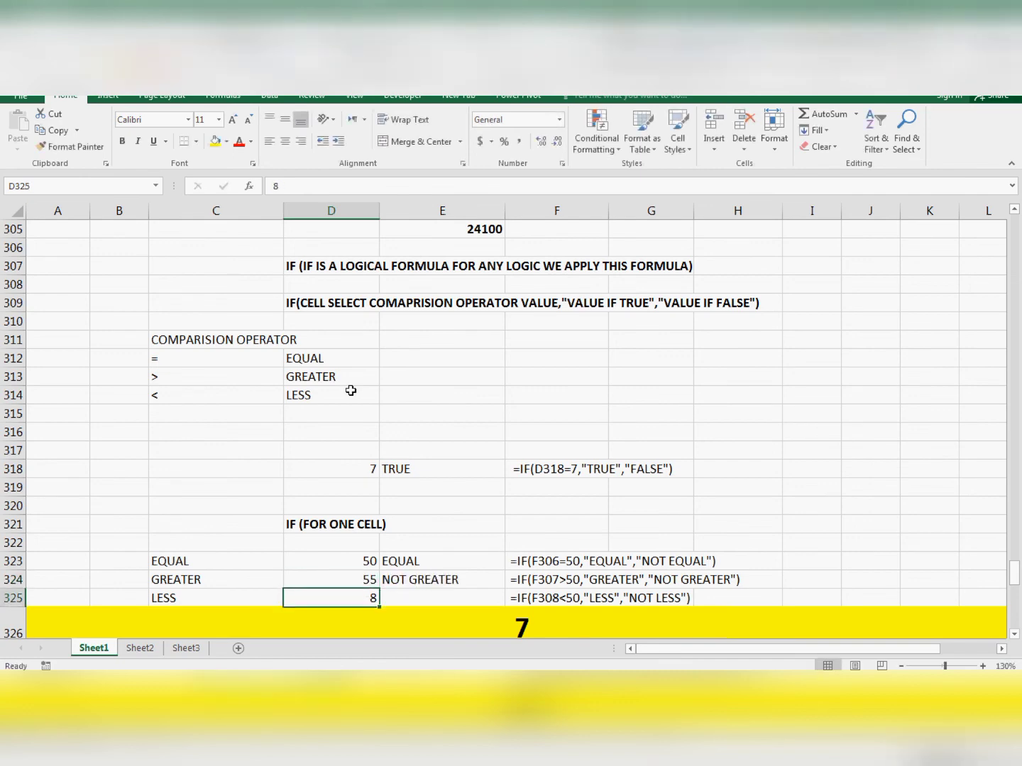
key("Up")
type("54")
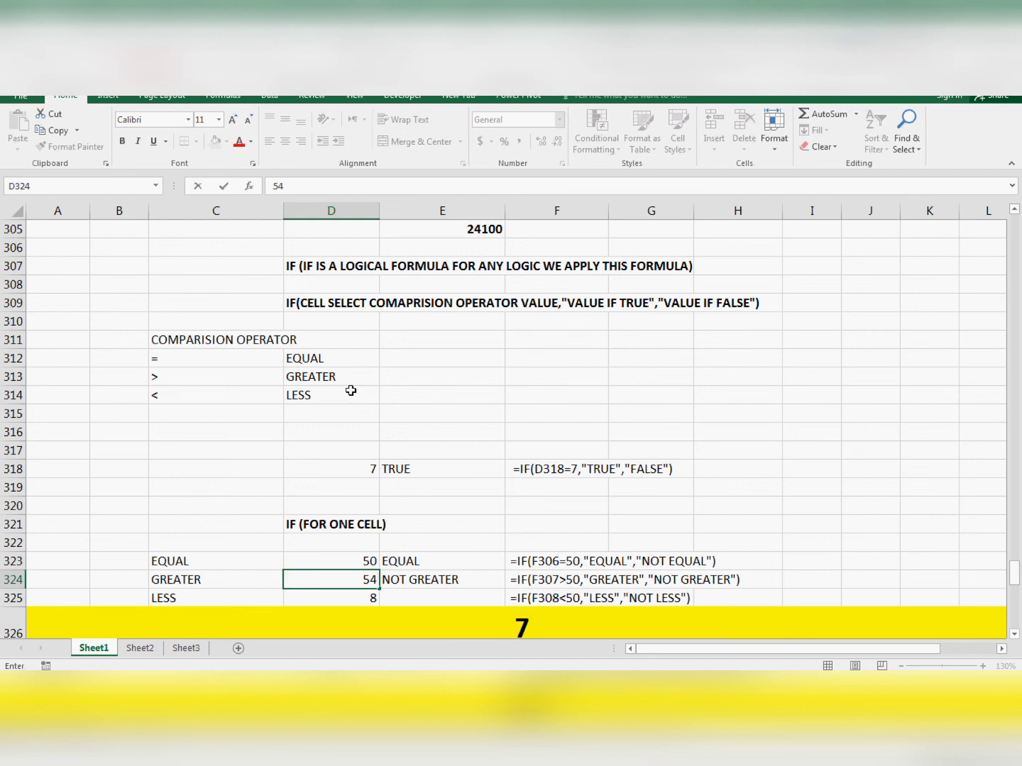
key("Return")
key("Up")
type("20")
key("Return")
key("Up")
type("55")
key("Return")
- Set the tested value of the GREATER row in D324 to 96
key("Up")
type("96")
key("Return")
- Enter =IF(D325<8,"LESS","NOT LESS") in E325 for the LESS row
key("Up")
key("Right")
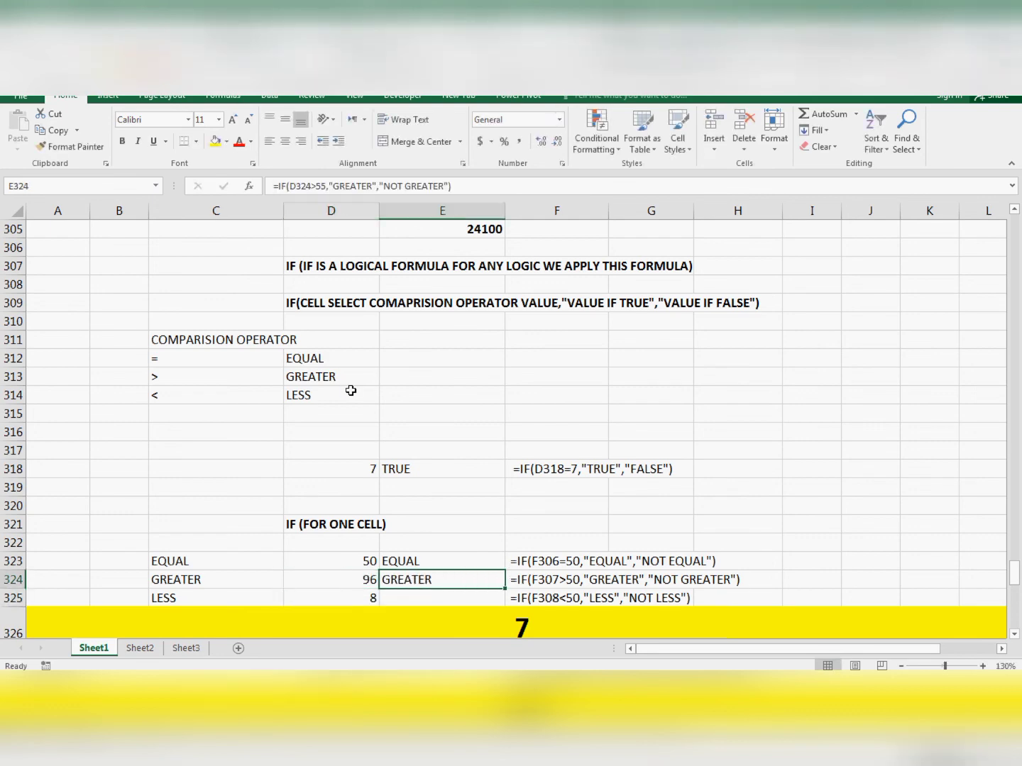
key("Down")
type("=IF(")
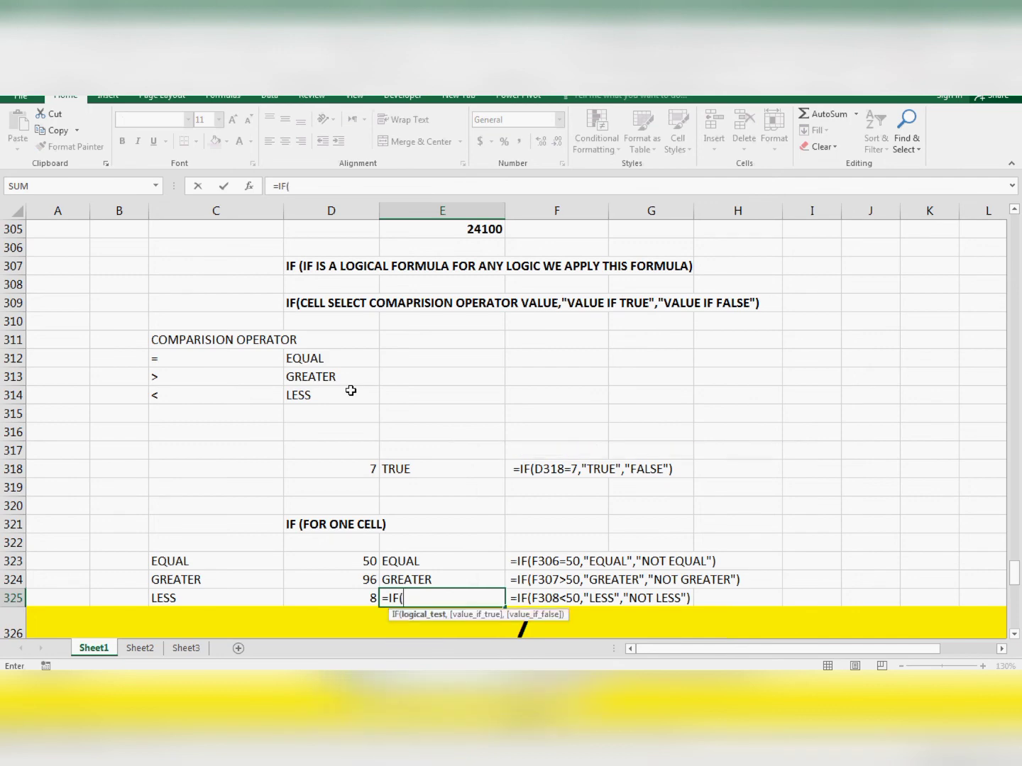
key("Left")
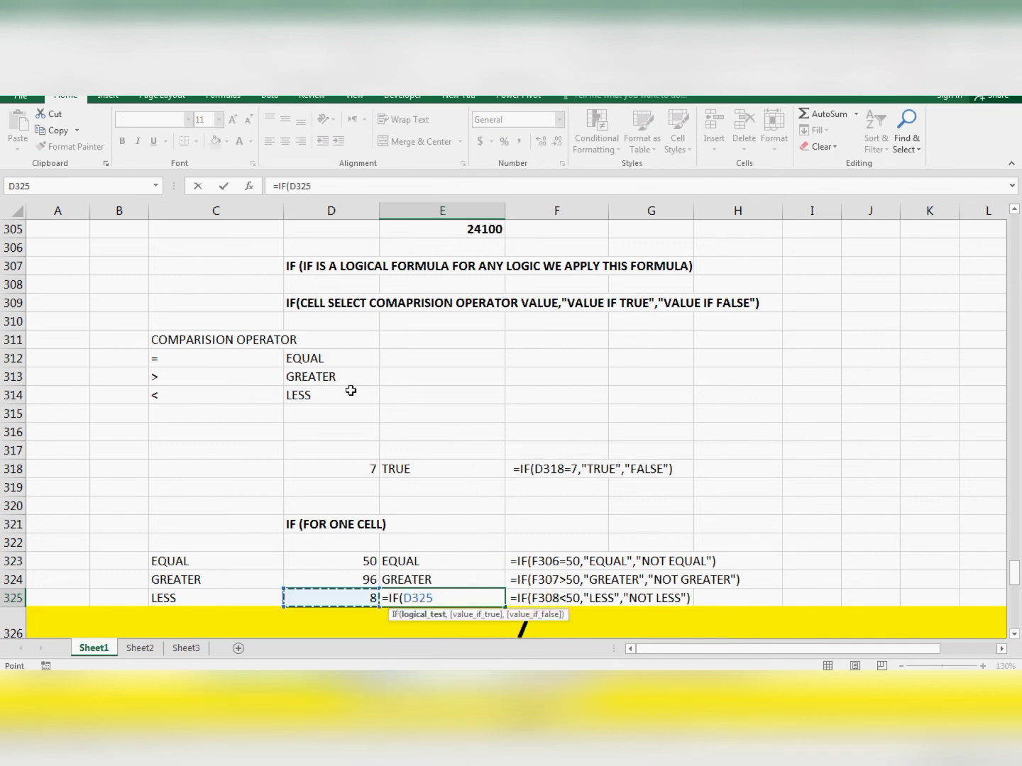
type("<=")
key("BackSpace")
type("8,")
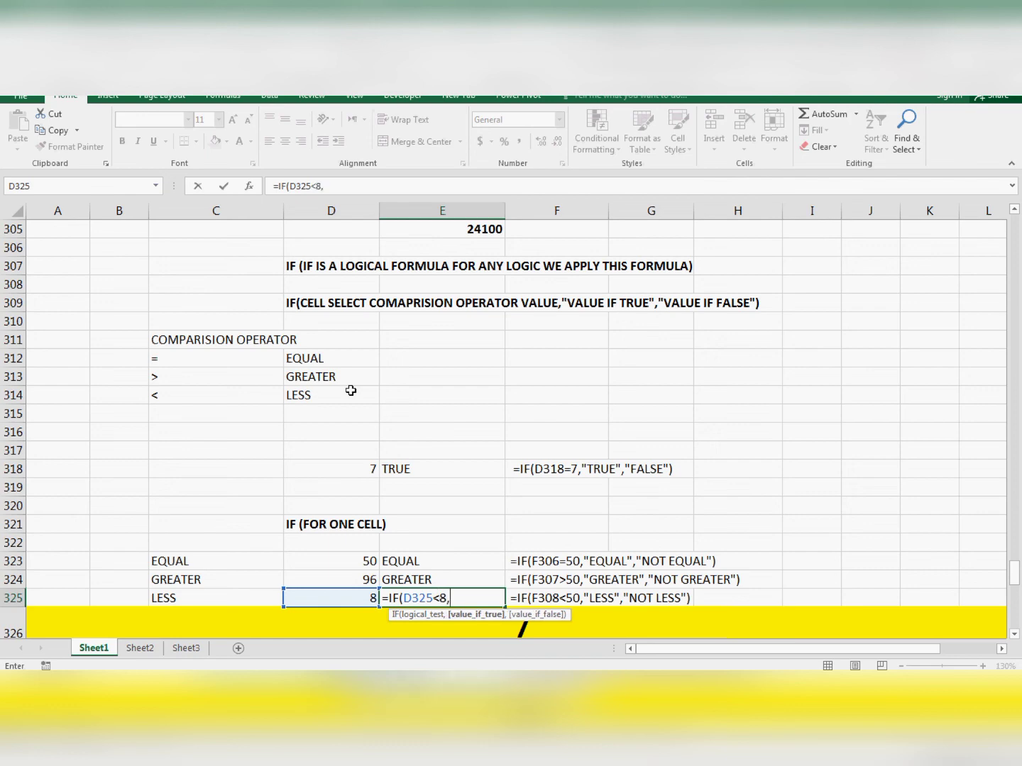
type("\"LESS\",")
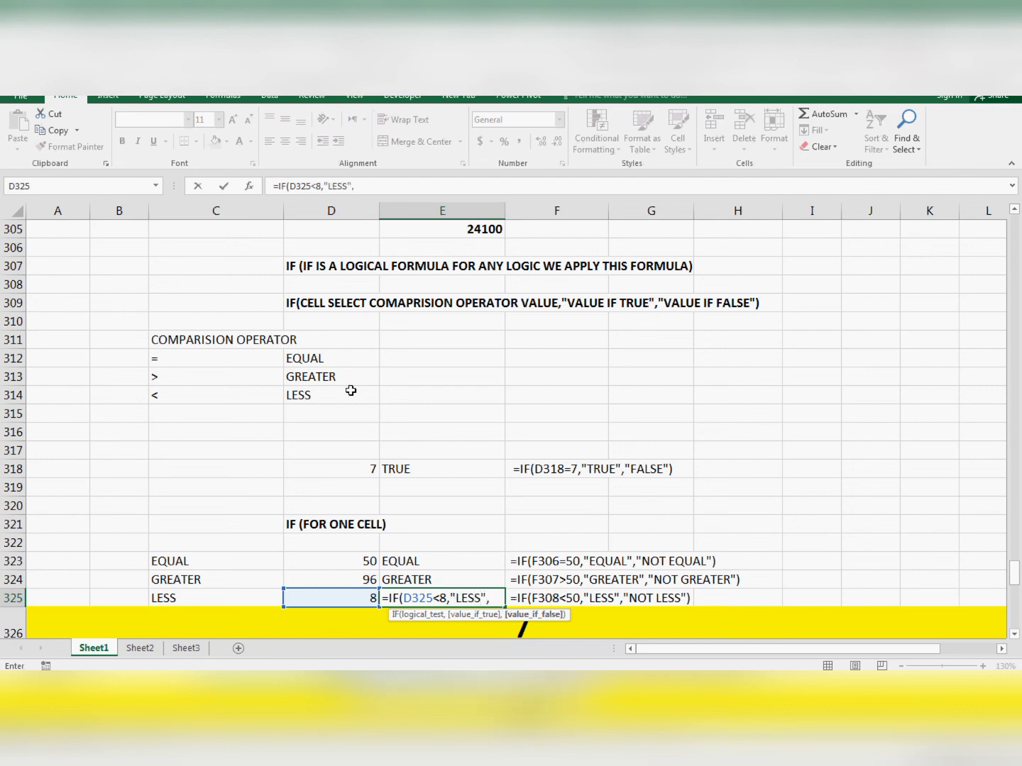
type("\"NOT LE")
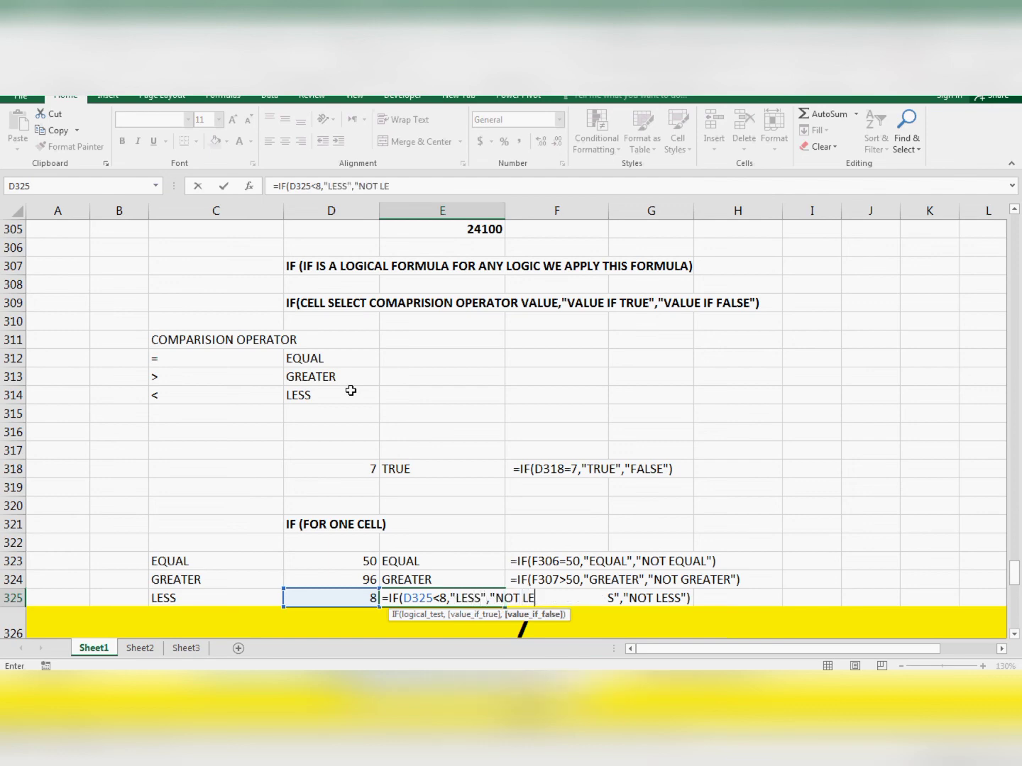
type("SS\")")
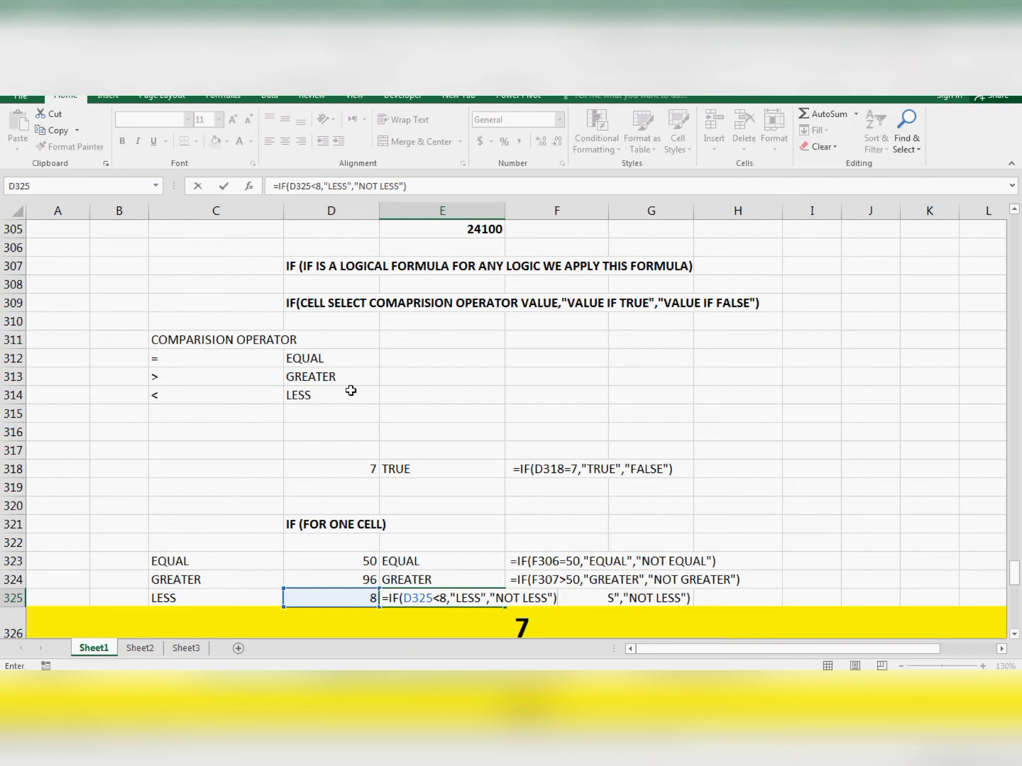
key("Return")
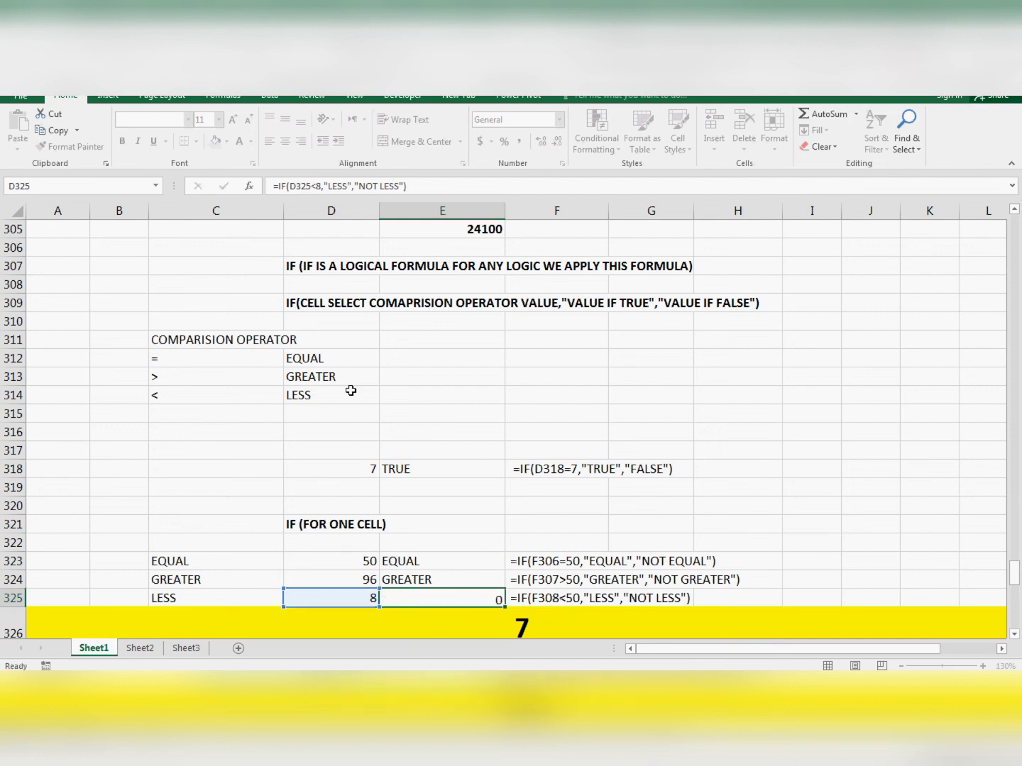
- Test the LESS formula with the values 7, 8 and 25 in D325
key("Right")
key("Up")
key("Left")
key("Left")
key("Left")
key("Left")
key("Left")
key("Left")
key("Left")
key("Left")
key("Left")
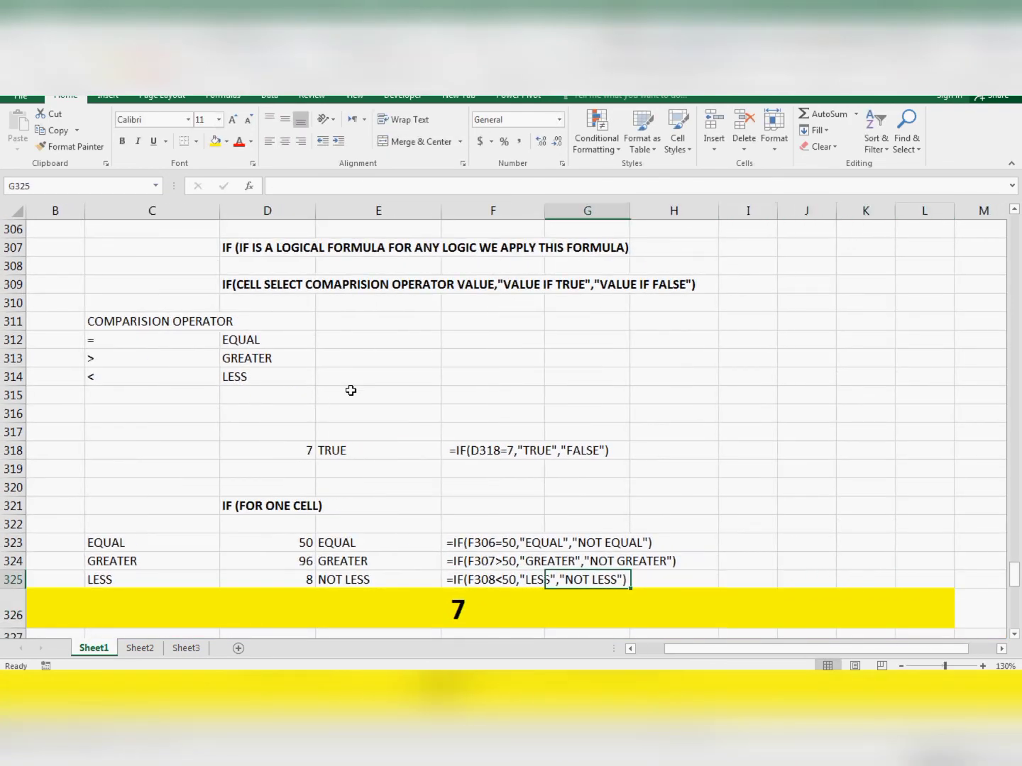
type("7")
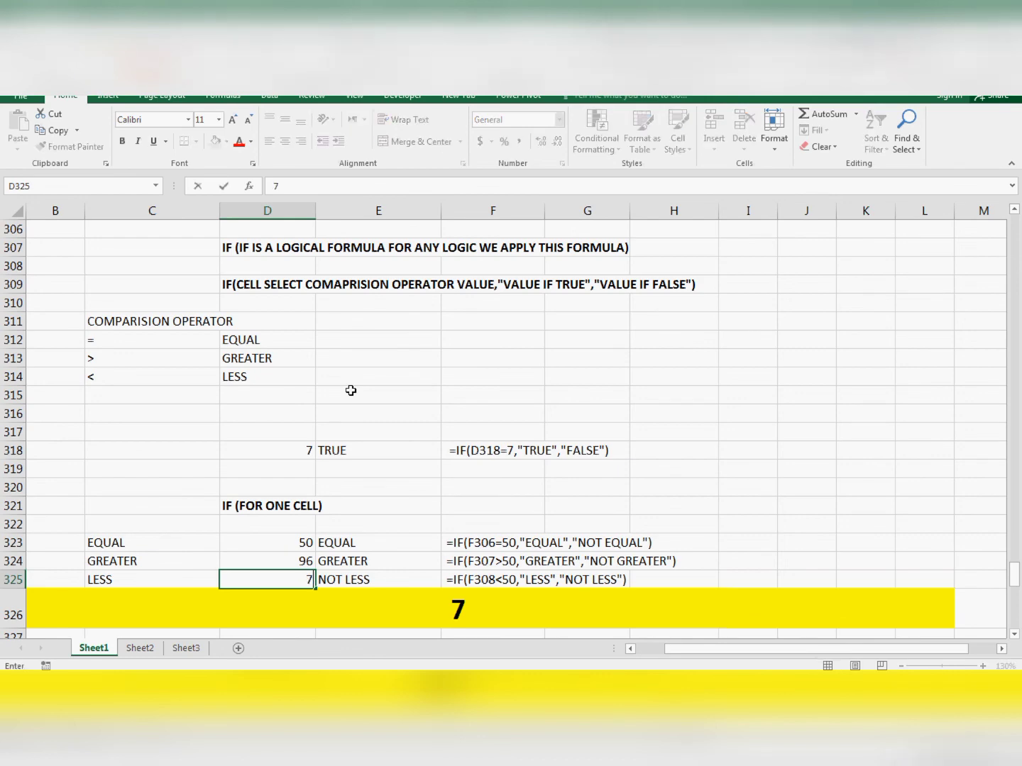
key("ctrl+Return")
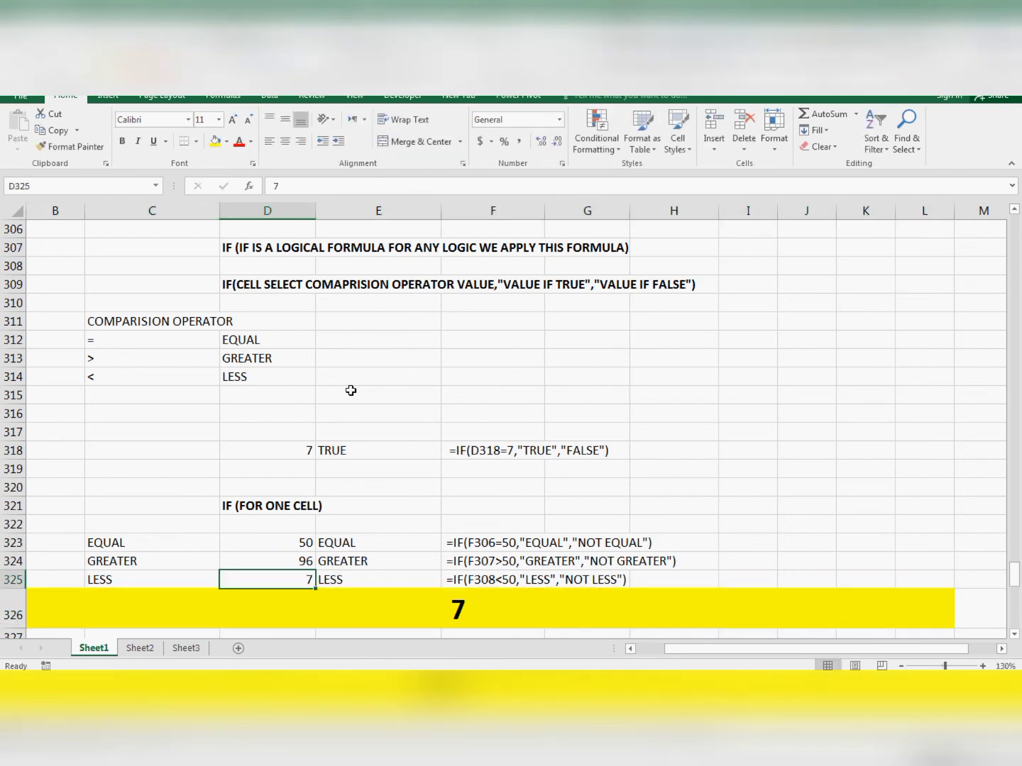
type("8")
key("ctrl+Return")
type("2")
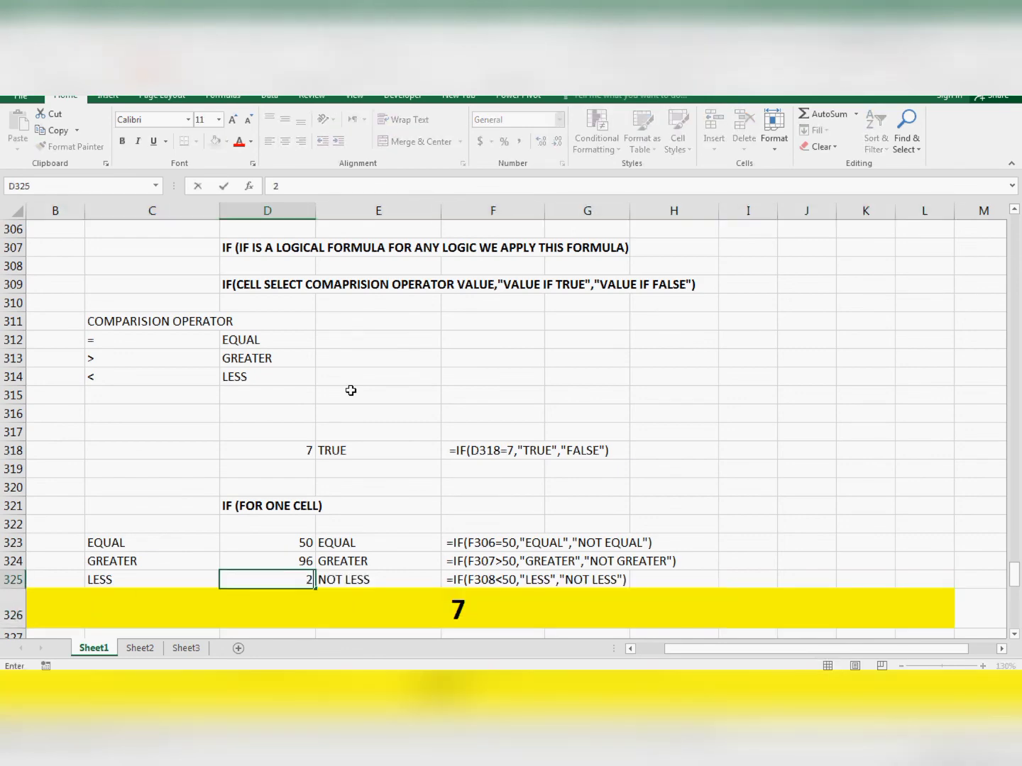
type("5")
key("ctrl+Return")
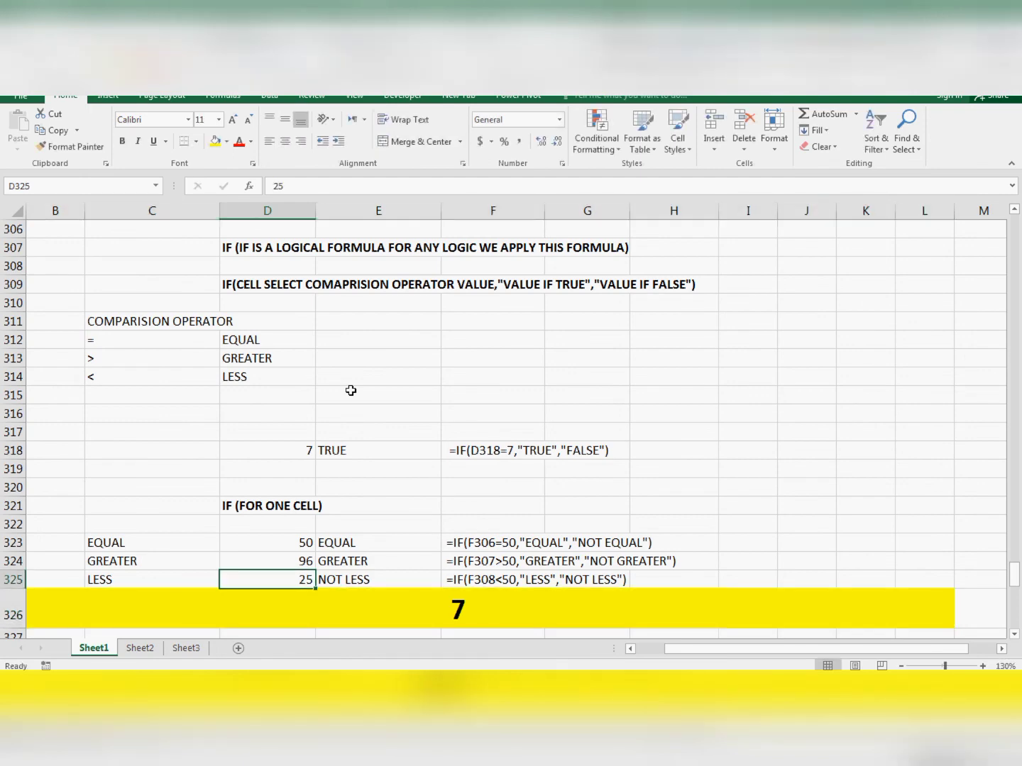
- Set the tested value of the LESS row in D325 to 6
type("6")
key("ctrl+Return")
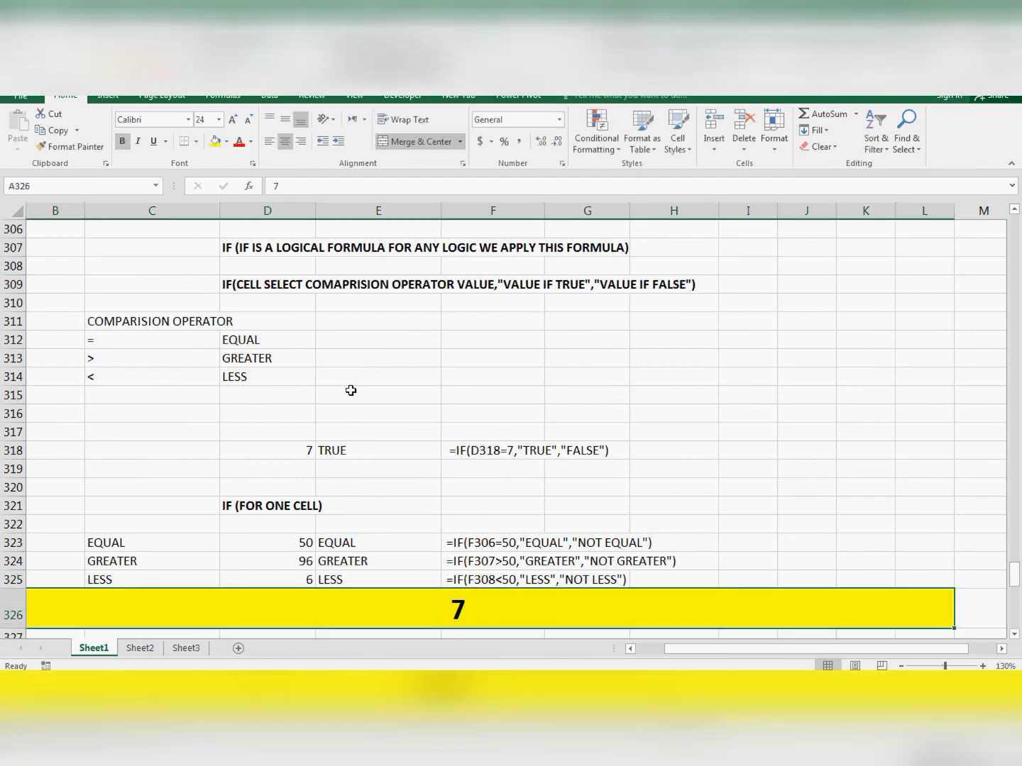
key("Right")
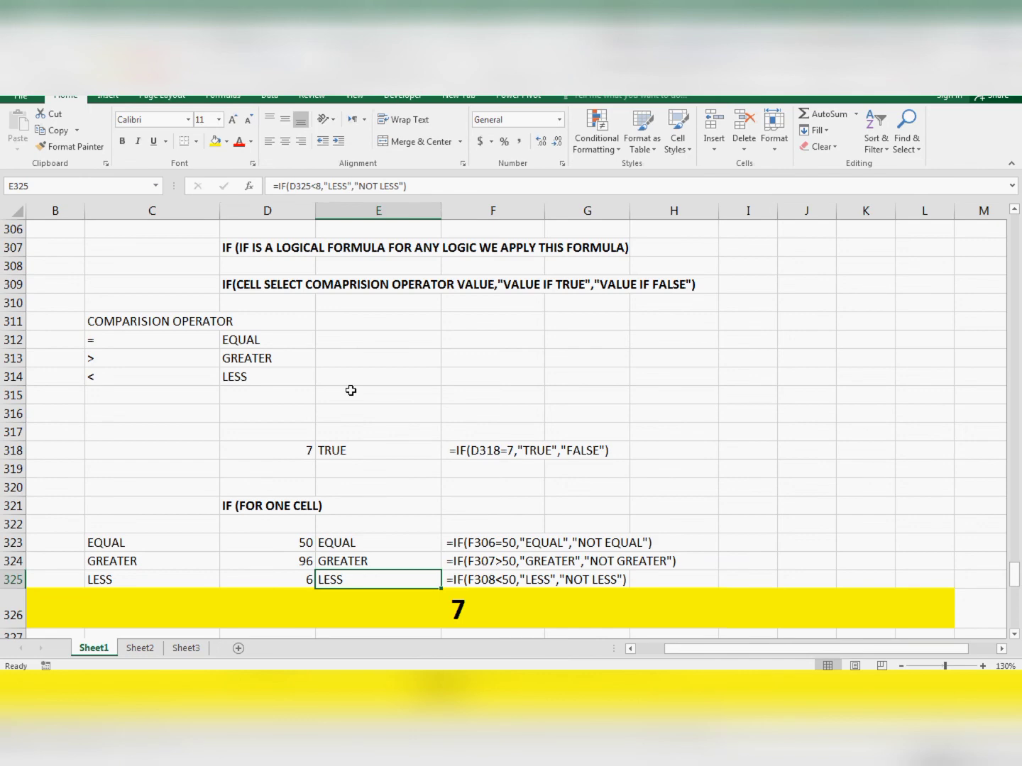
key("Up")
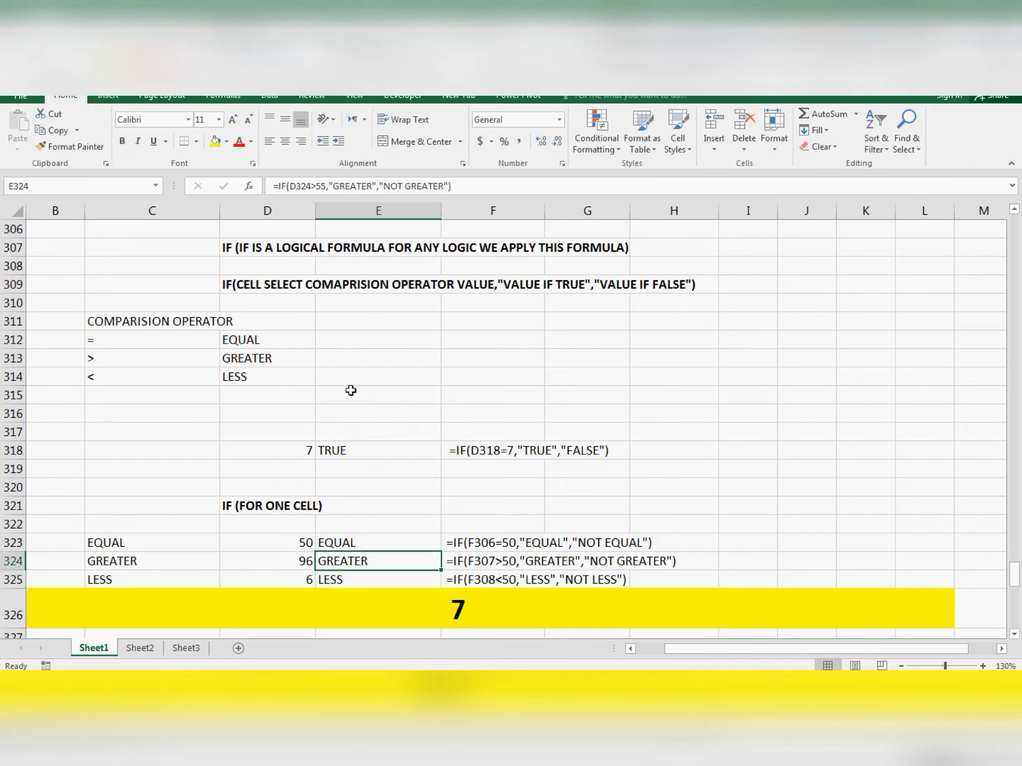
- Review the one-cell IF examples and the comparison operator list in C311:D314
key("Up")
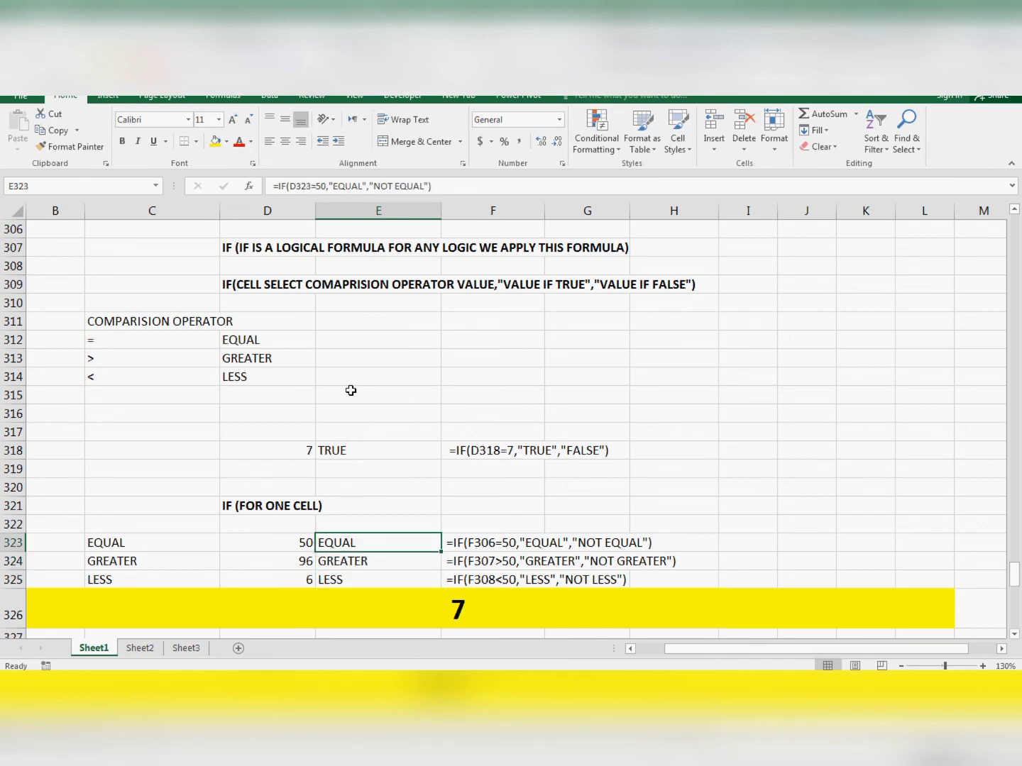
key("Up")
key("Up")
key("Up")
key("Up")
key("Up")
key("Up")
key("Up")
key("Up")
key("Up")
key("Up")
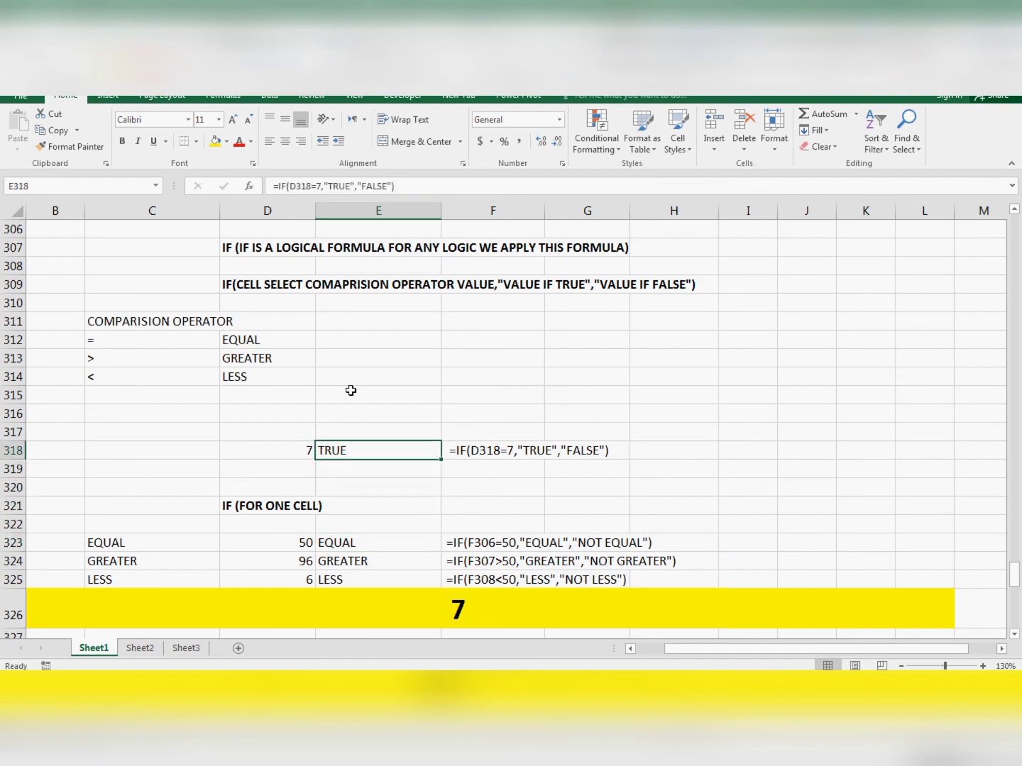
key("Left")
key("Left")
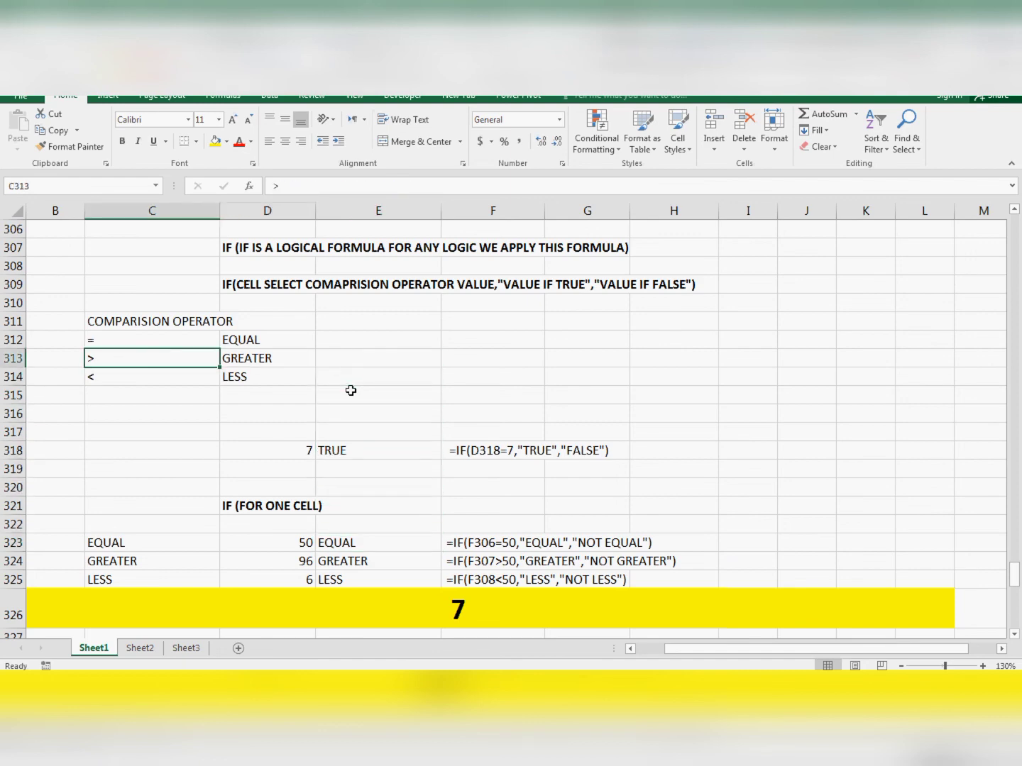
- Look through the IF examples for two cells and for multiple conditions in rows 328 to 340
key("Down")
key("Down")
key("Down")
key("Down")
key("Down")
key("Down")
key("Down")
key("Down")
key("Down")
key("Down")
key("Down")
key("Down")
key("Down")
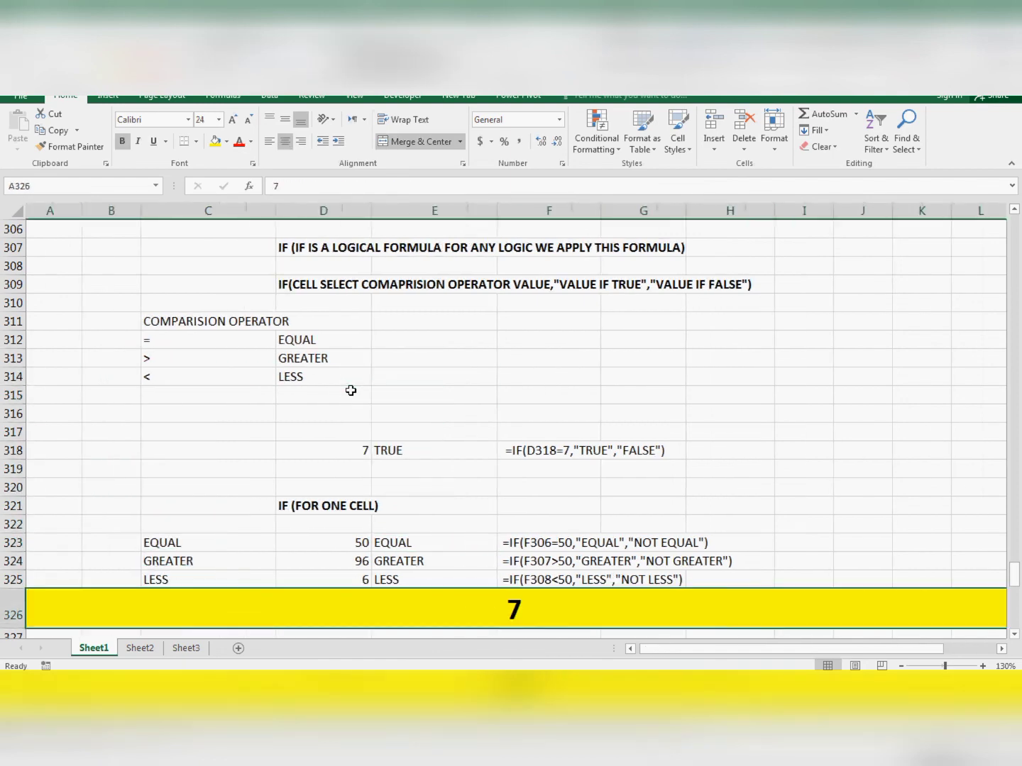
key("Down")
key("Down")
key("Down")
key("Down")
key("Down")
key("Down")
key("Down")
key("Down")
key("Down")
key("Down")
key("Down")
key("Down")
key("Down")
key("Down")
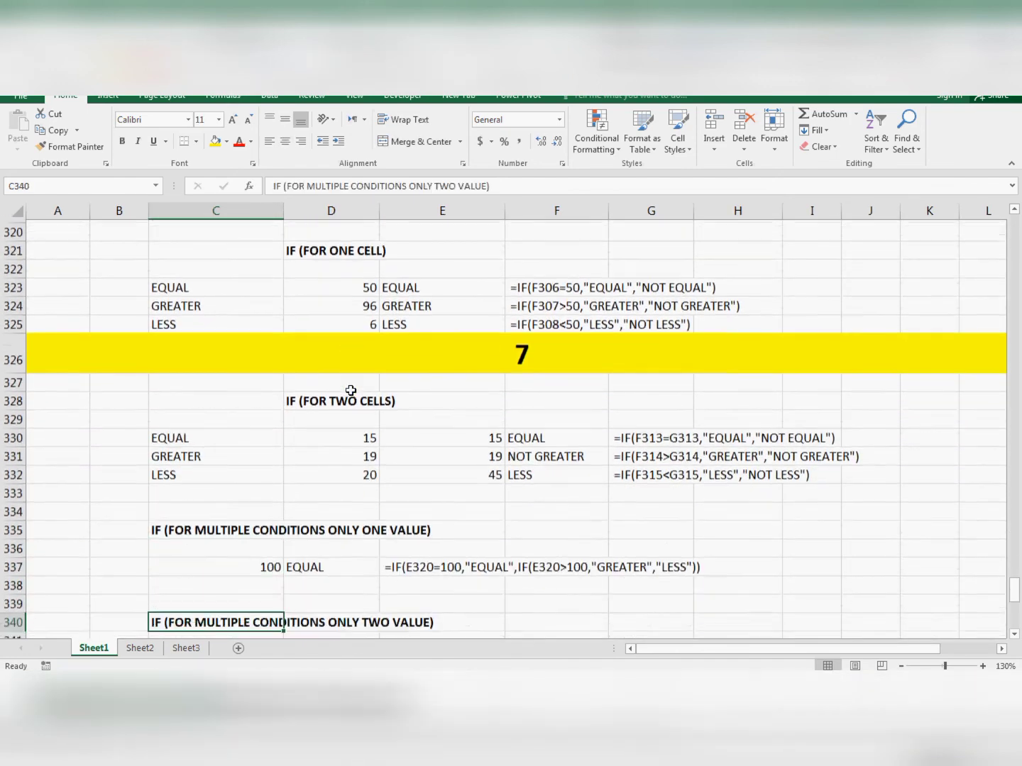
- Look over the COLUMN and ROW formula sections down to the END OF FORMULAS banner
key("Down")
key("Down")
key("Down")
key("Down")
key("Down")
key("Down")
key("Down")
key("Down")
key("Down")
key("Down")
key("Down")
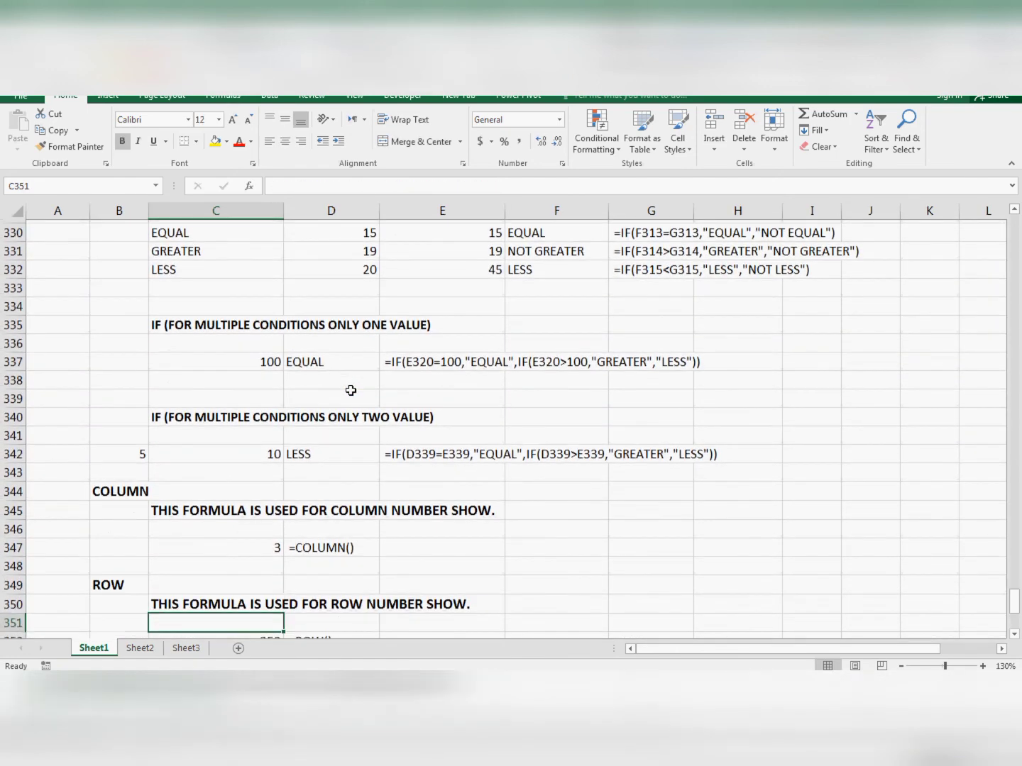
key("Down")
key("Down")
key("Down")
key("Down")
key("Down")
key("Down")
key("Down")
key("Down")
key("Down")
key("Down")
key("Down")
key("Down")
key("Down")
key("Down")
key("Down")
key("Down")
key("Up")
key("Up")
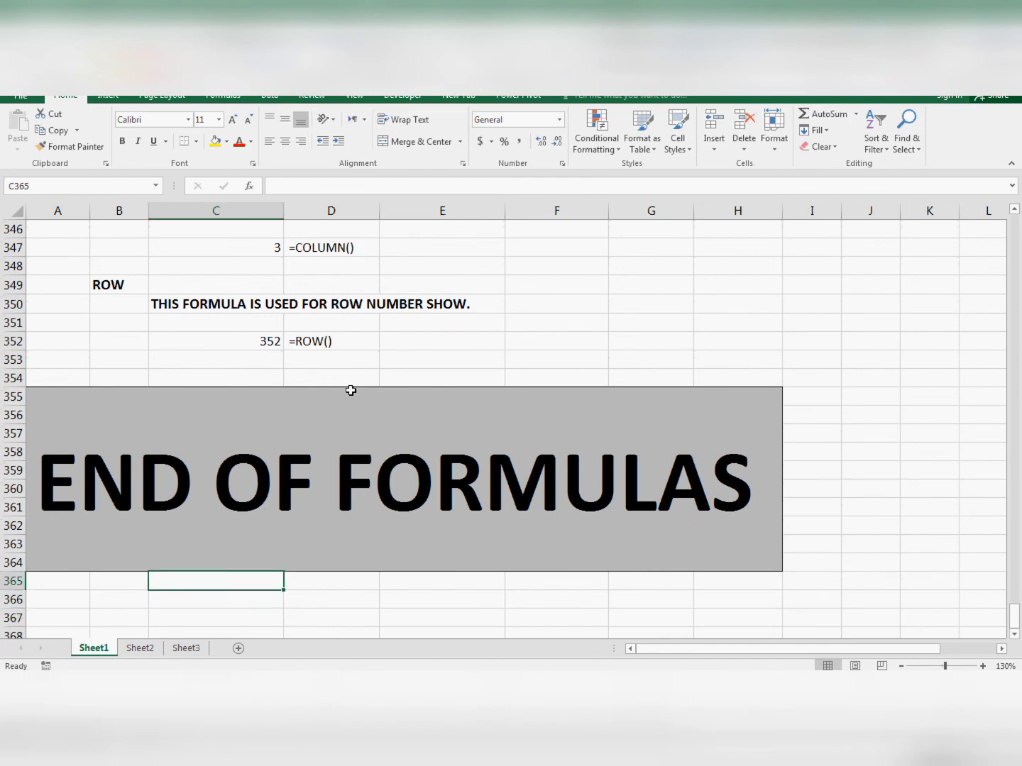
- Go back up the sheet from the END OF FORMULAS banner to the one-cell IF examples, reviewing the sections between
key("Up")
key("Up")
key("Up")
key("Up")
key("Up")
key("Up")
key("Up")
key("Up")
key("Up")
key("Up")
key("Up")
key("Up")
key("Up")
key("Up")
key("Up")
key("Up")
key("Up")
key("Up")
key("Up")
key("Up")
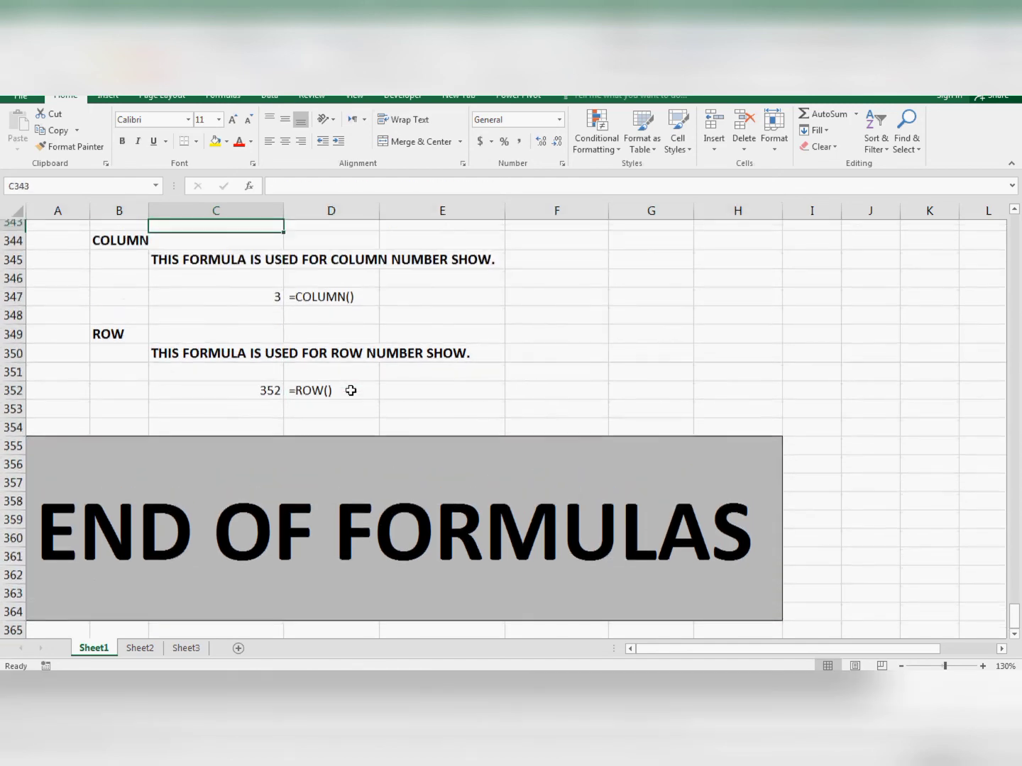
key("Up")
key("Up")
key("Up")
key("Up")
key("Up")
key("Up")
key("Up")
key("Up")
key("Up")
key("Up")
key("Up")
key("Up")
key("Up")
key("Up")
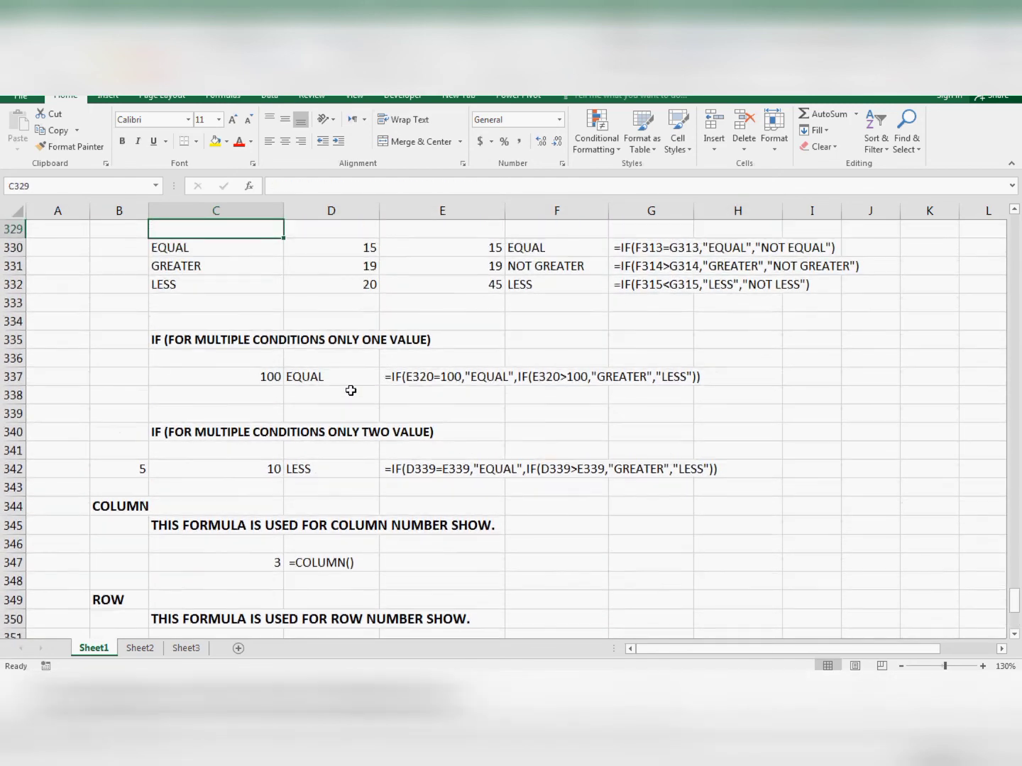
key("Up")
key("Up")
key("Up")
key("Up")
key("Up")
key("Up")
key("Up")
key("Up")
key("Up")
key("Up")
key("Up")
key("Up")
key("Up")
- Examine the one-cell and two-cell IF comparison examples down to the multiple-conditions heading in row 335
key("Down")
key("Down")
key("Down")
key("Down")
key("Down")
key("Down")
key("Down")
key("Down")
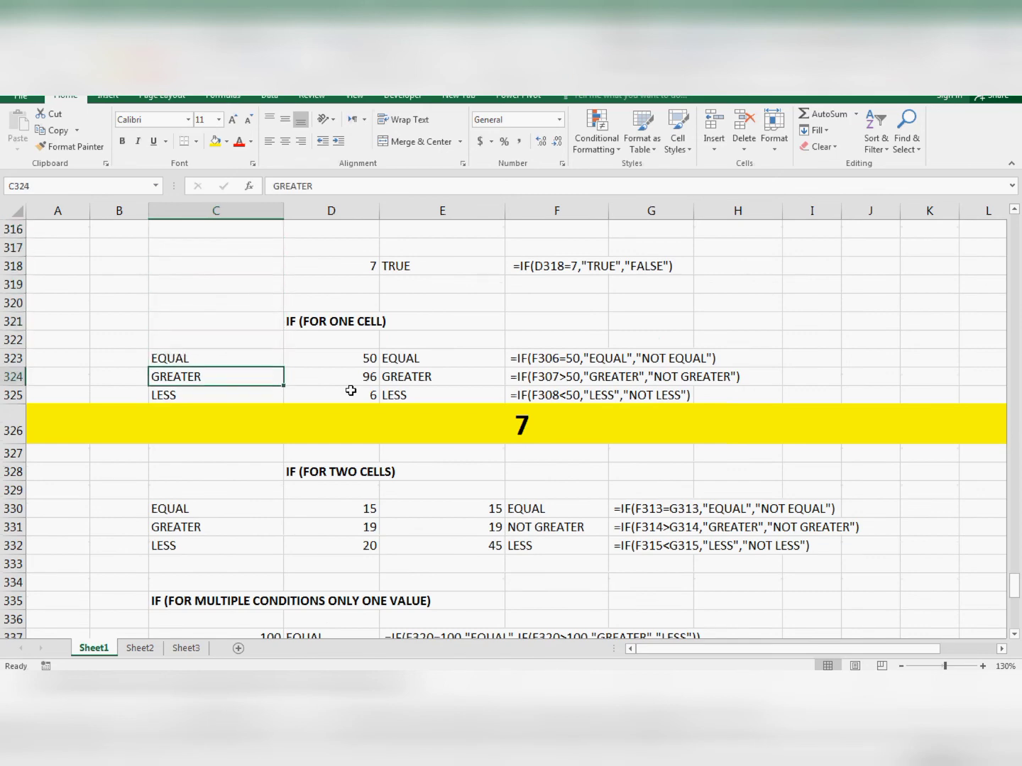
key("Down")
key("Down")
key("Down")
key("Down")
key("Down")
key("Down")
key("Down")
key("Down")
key("Down")
key("Down")
key("Down")
key("Down")
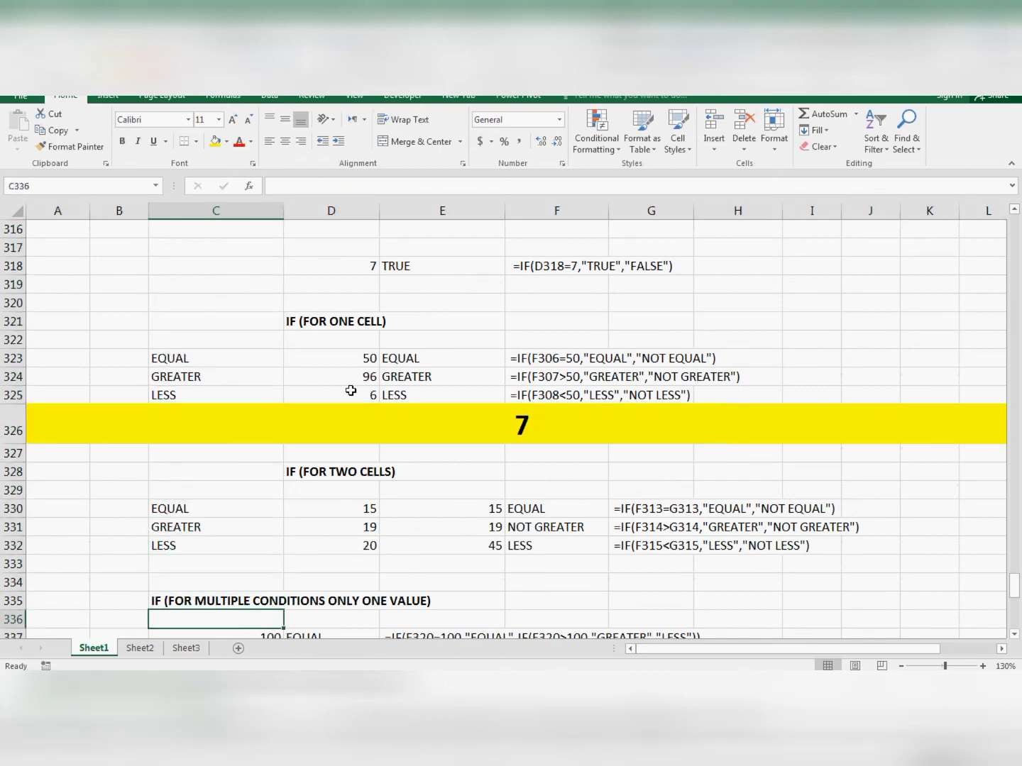